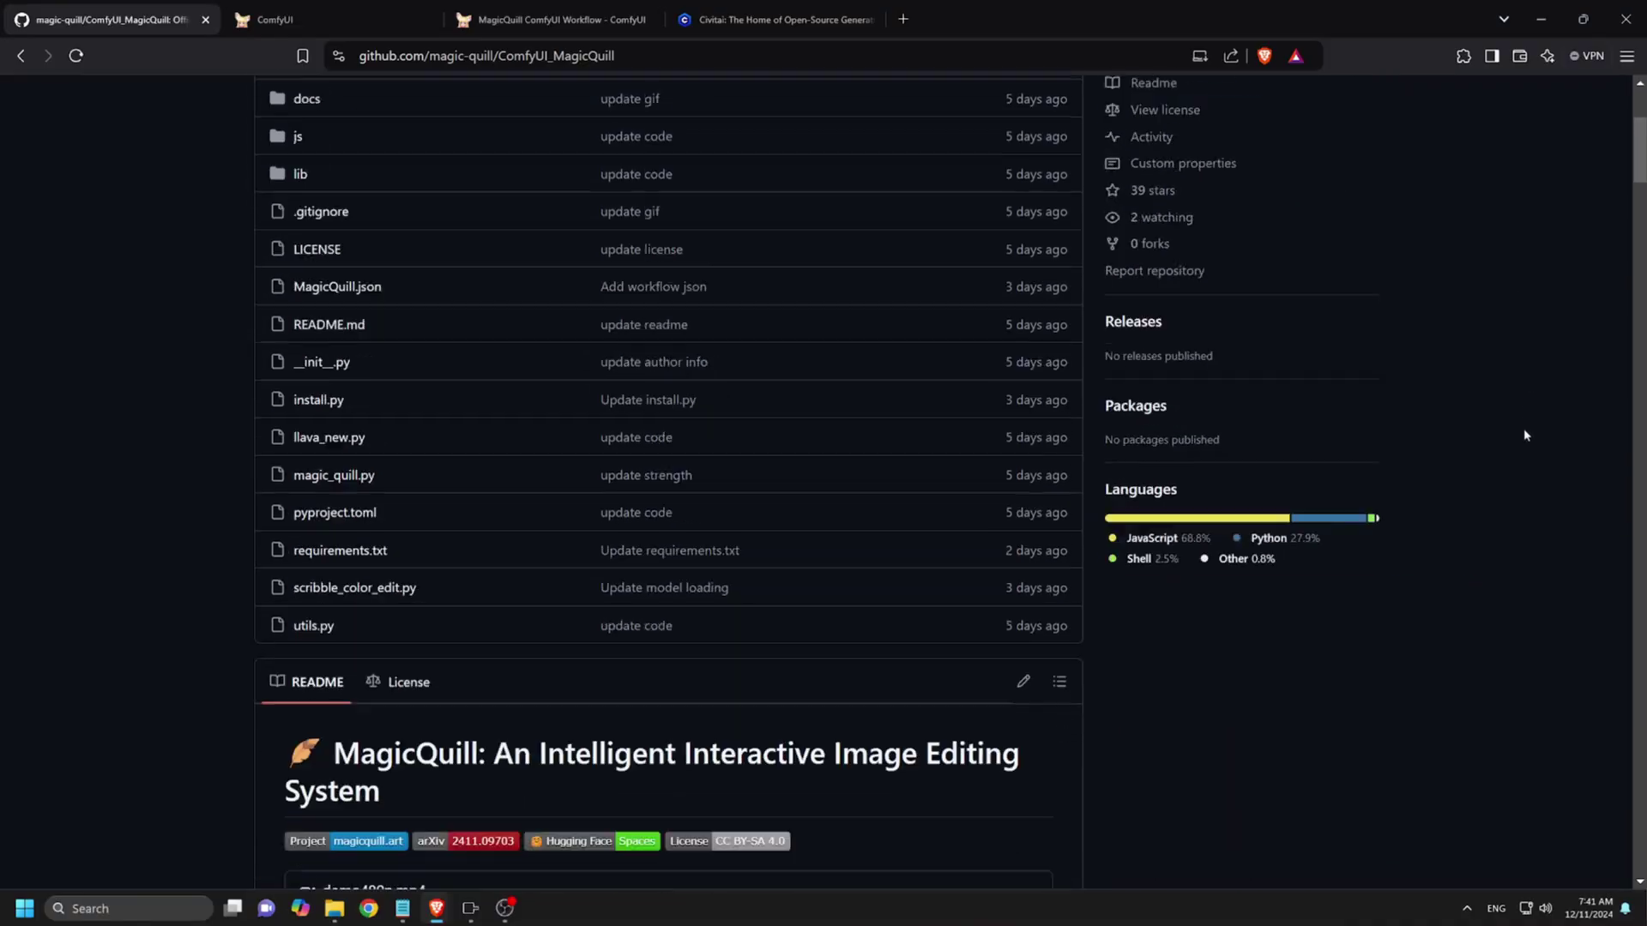
# Step: Scroll through the ComfyUI_MagicQuill README, then return to the top
pyautogui.scroll(-15, 1518, 459)
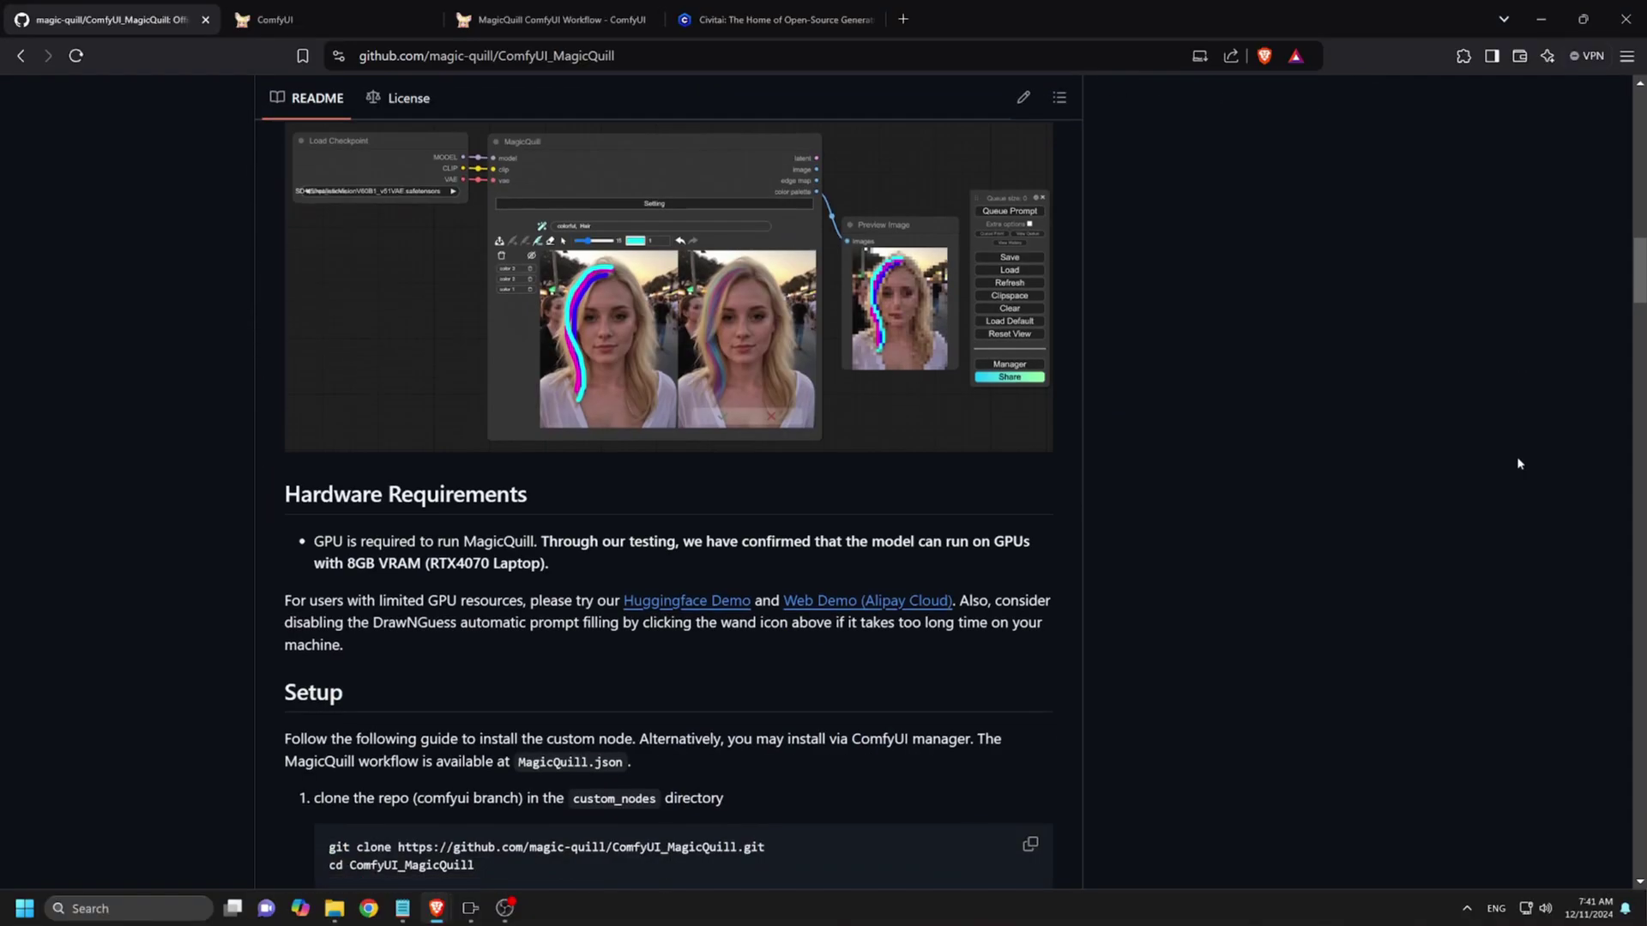
pyautogui.scroll(-15, 1503, 472)
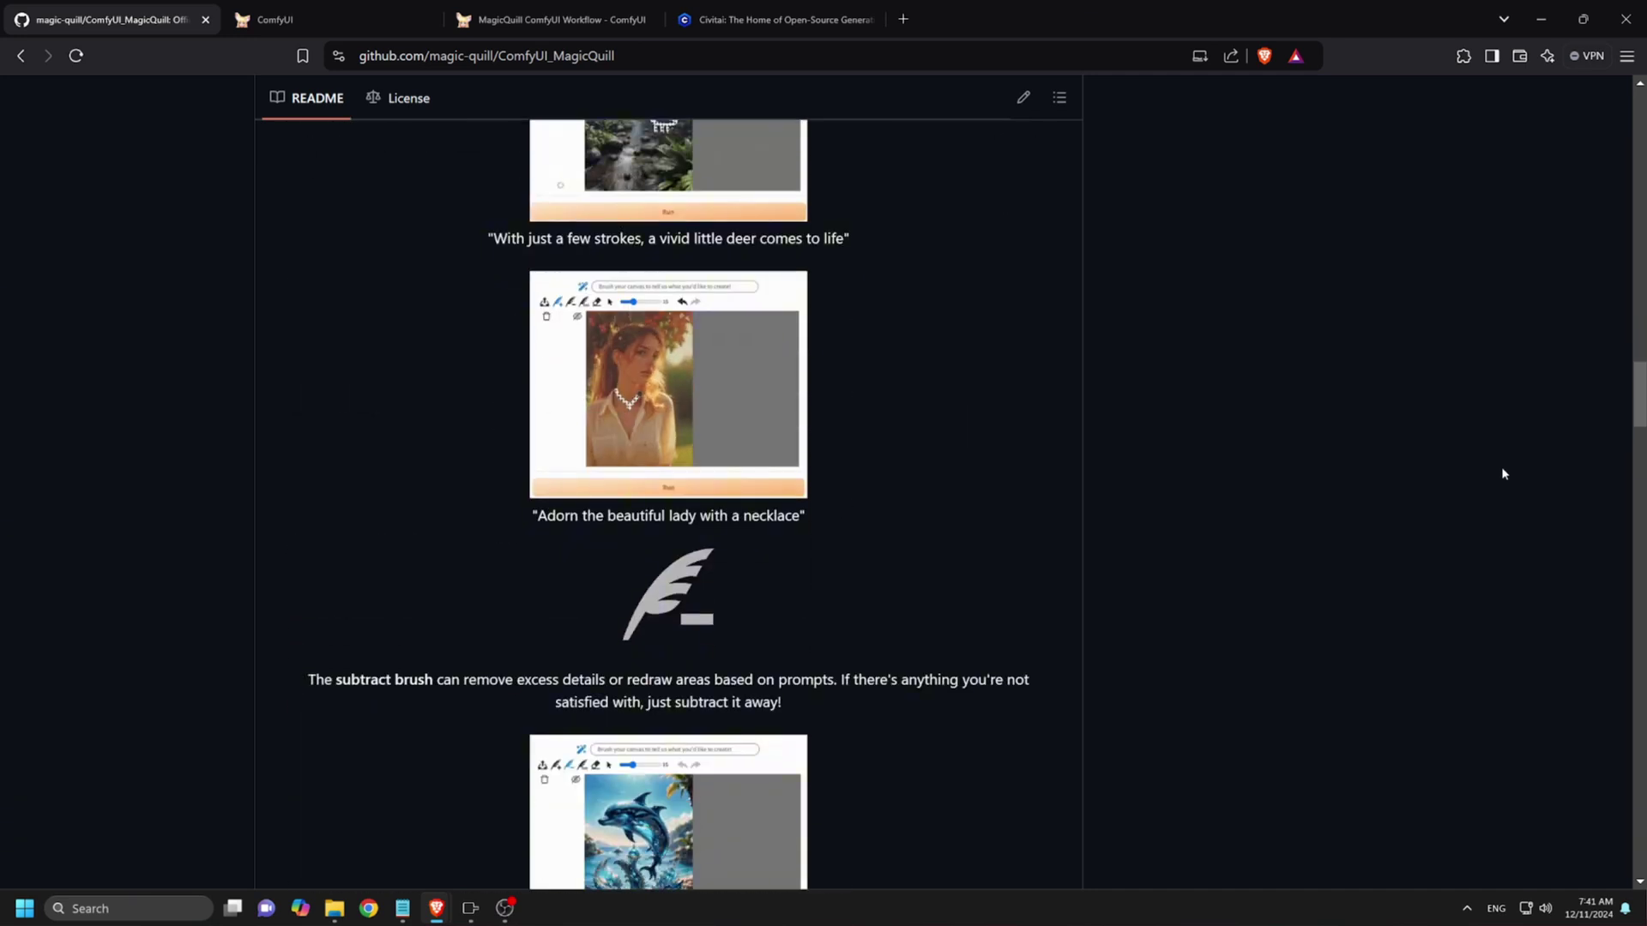
pyautogui.scroll(-15, 1501, 475)
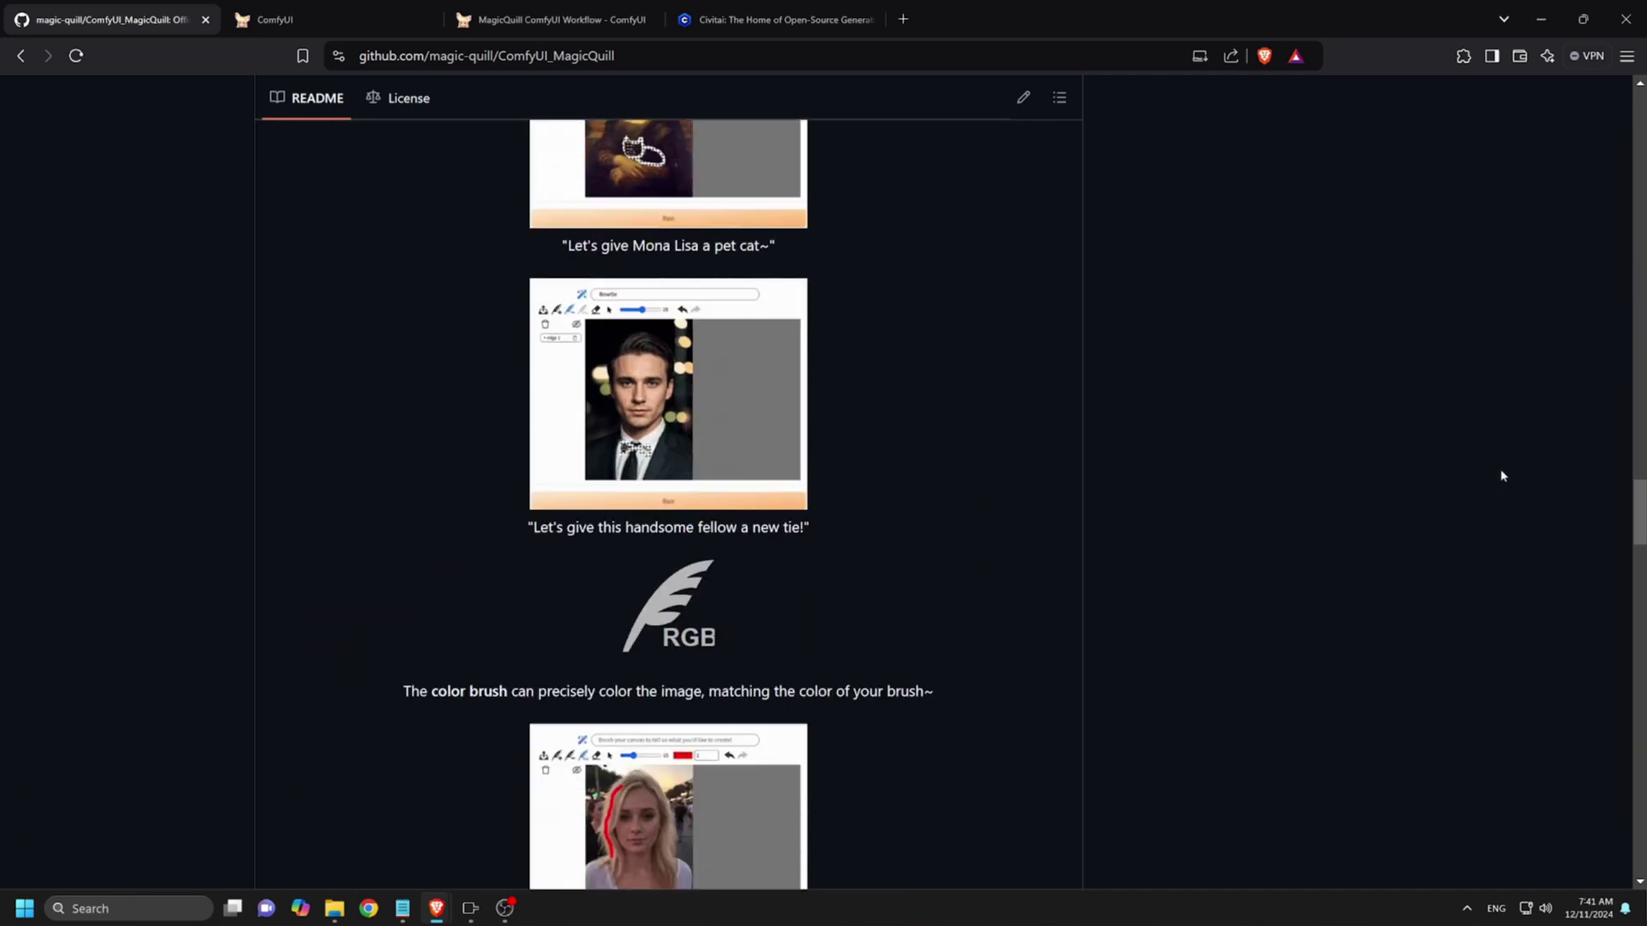
pyautogui.scroll(-20, 1501, 478)
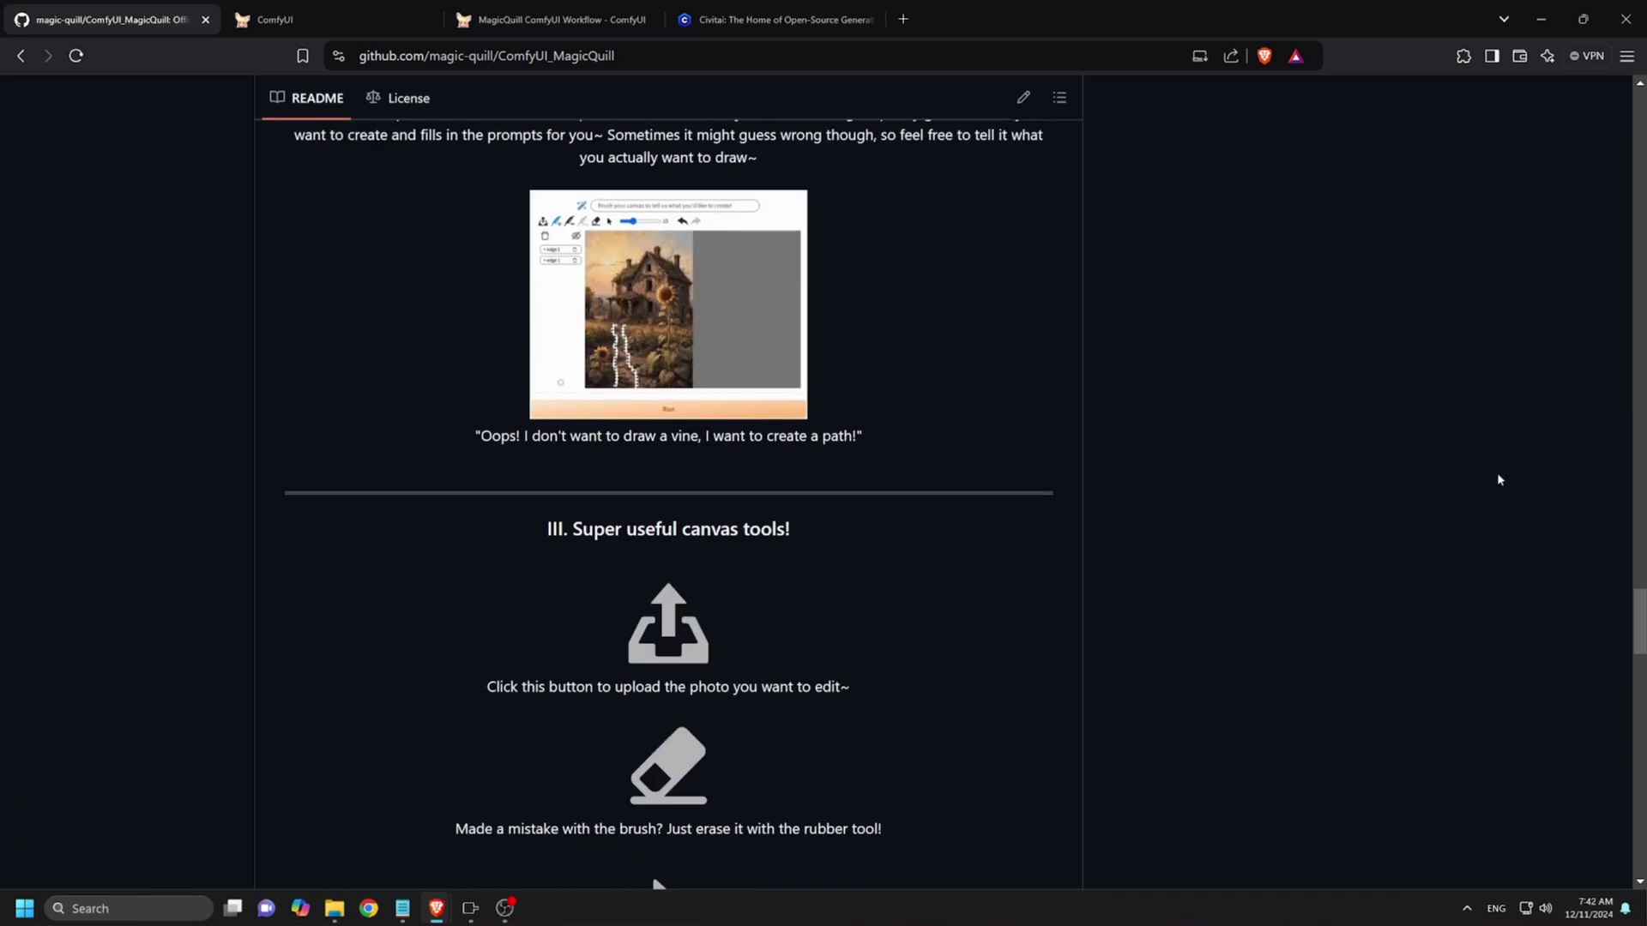
pyautogui.scroll(-2, 1488, 493)
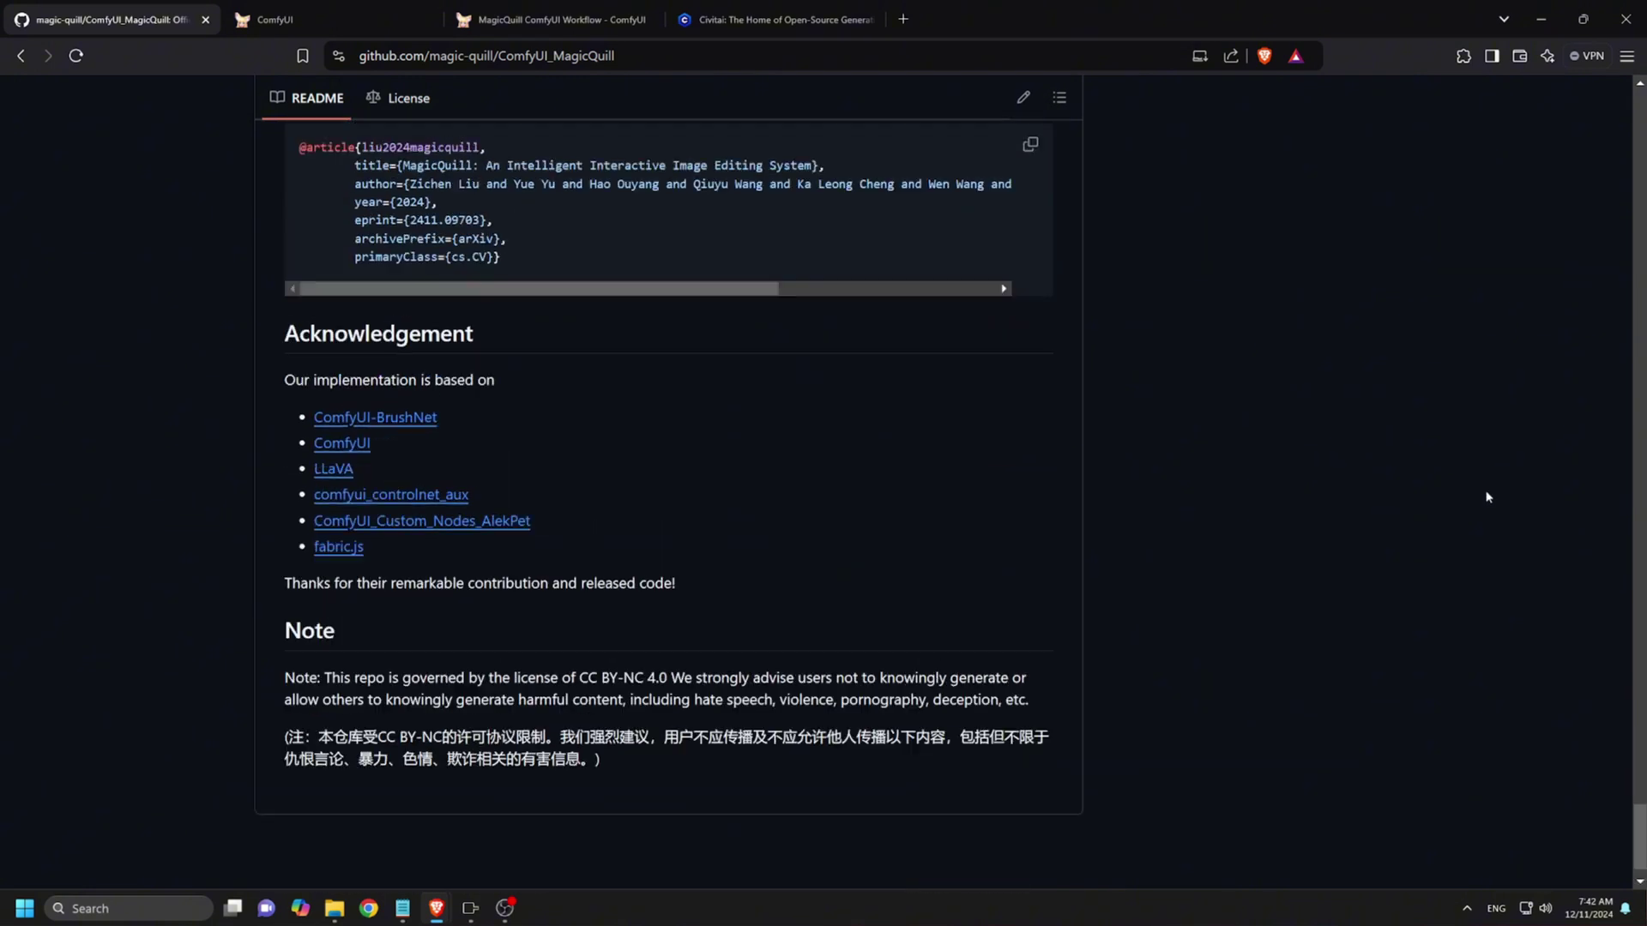
pyautogui.moveTo(1625, 780); pyautogui.dragTo(1530, 110)
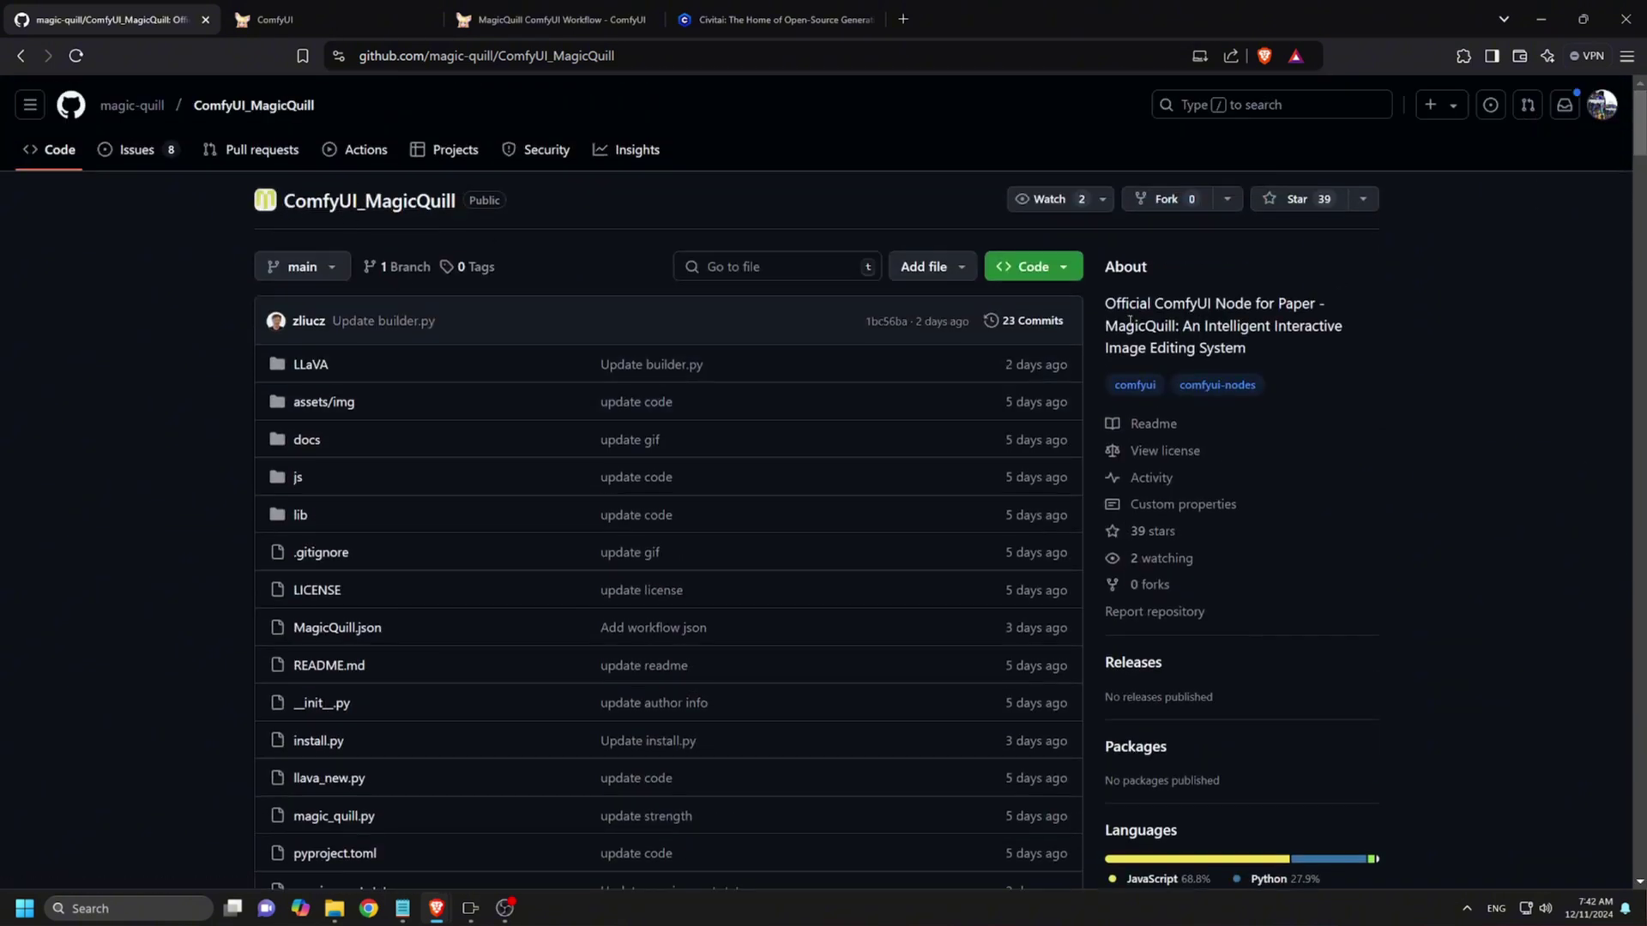
# Step: Highlight 'ComfyUI Node' in the description and scroll down to the Setup section
pyautogui.moveTo(1157, 303); pyautogui.dragTo(1242, 304)
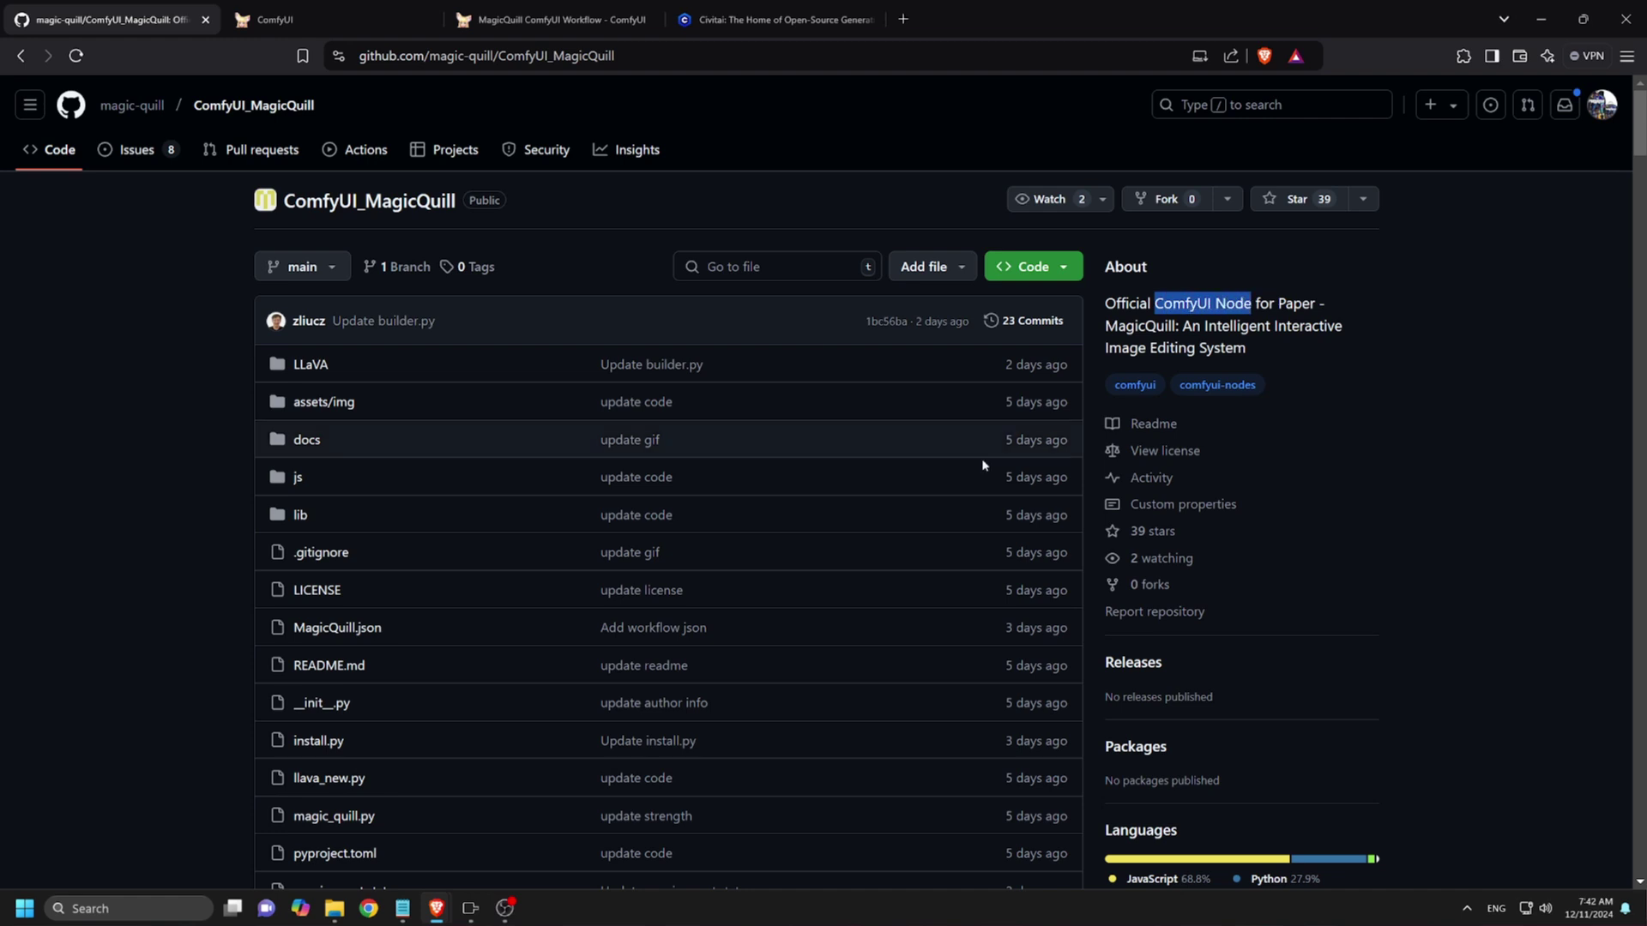
pyautogui.scroll(-5, 986, 468)
pyautogui.scroll(-3, 1009, 509)
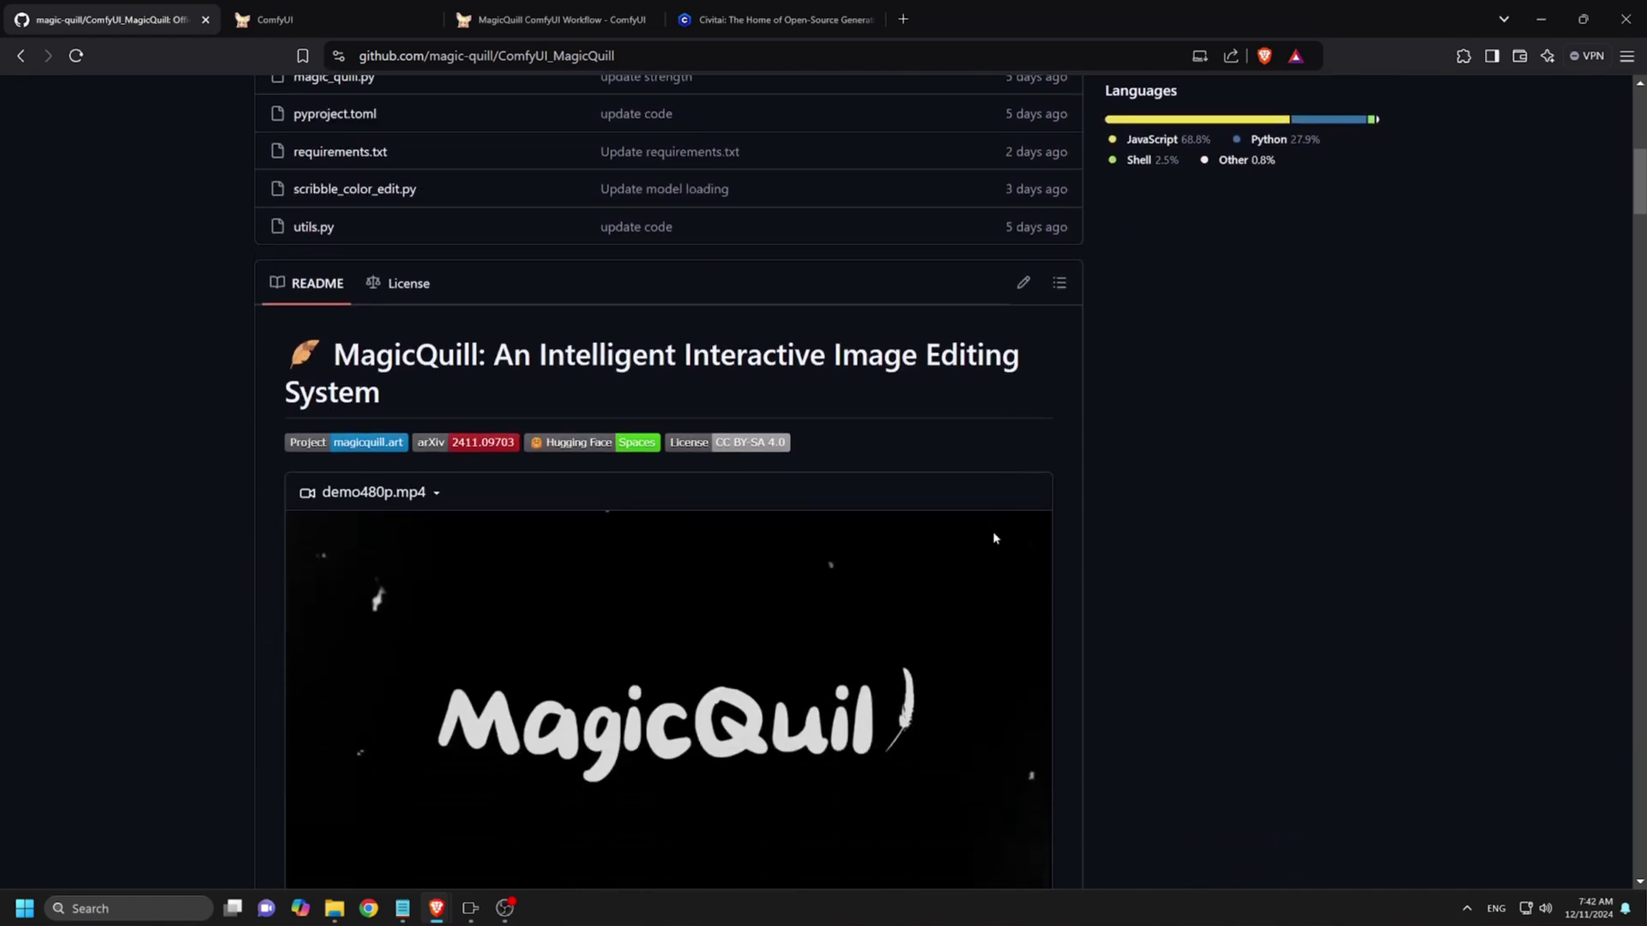
pyautogui.scroll(-9, 1068, 549)
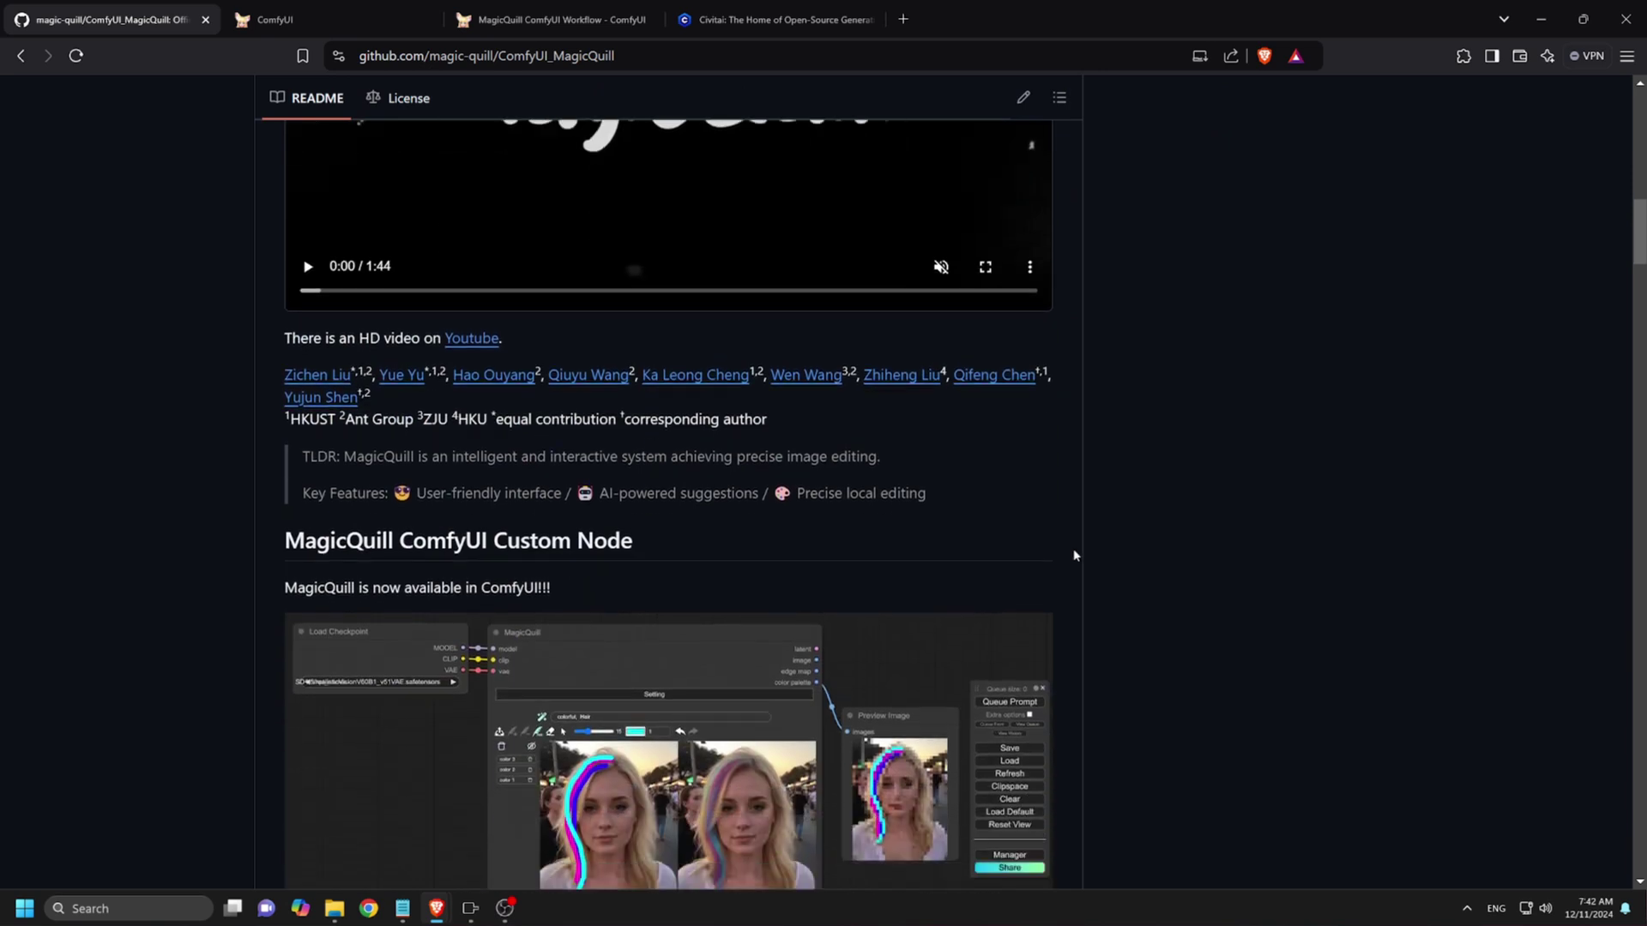
pyautogui.scroll(-1, 1082, 554)
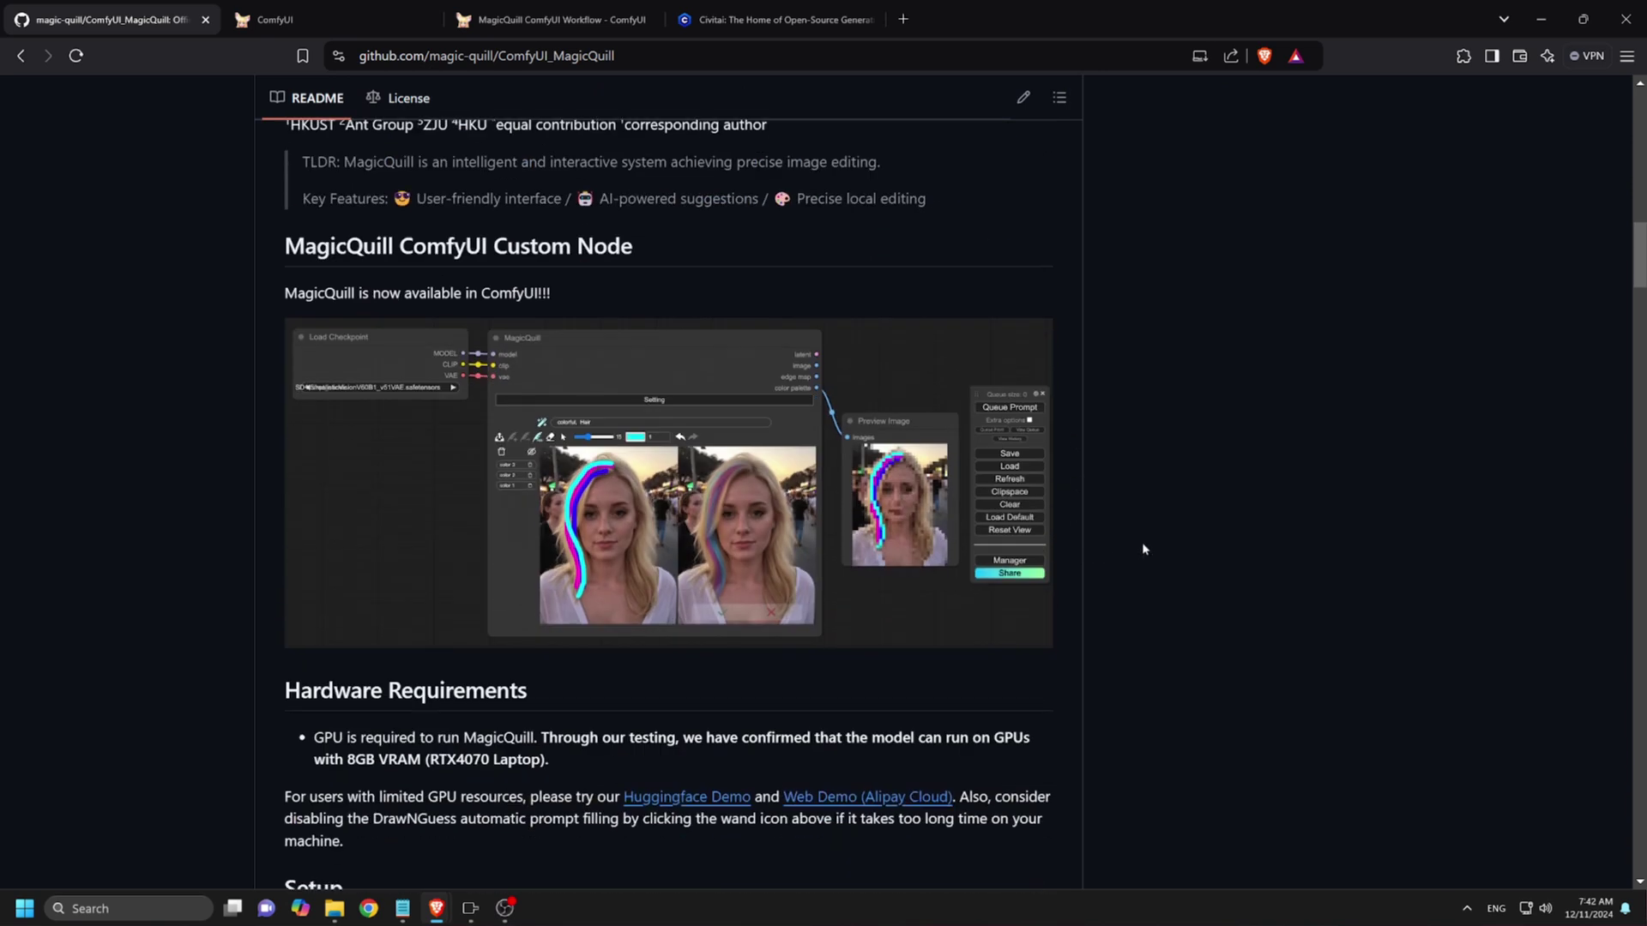
pyautogui.scroll(-6, 1143, 548)
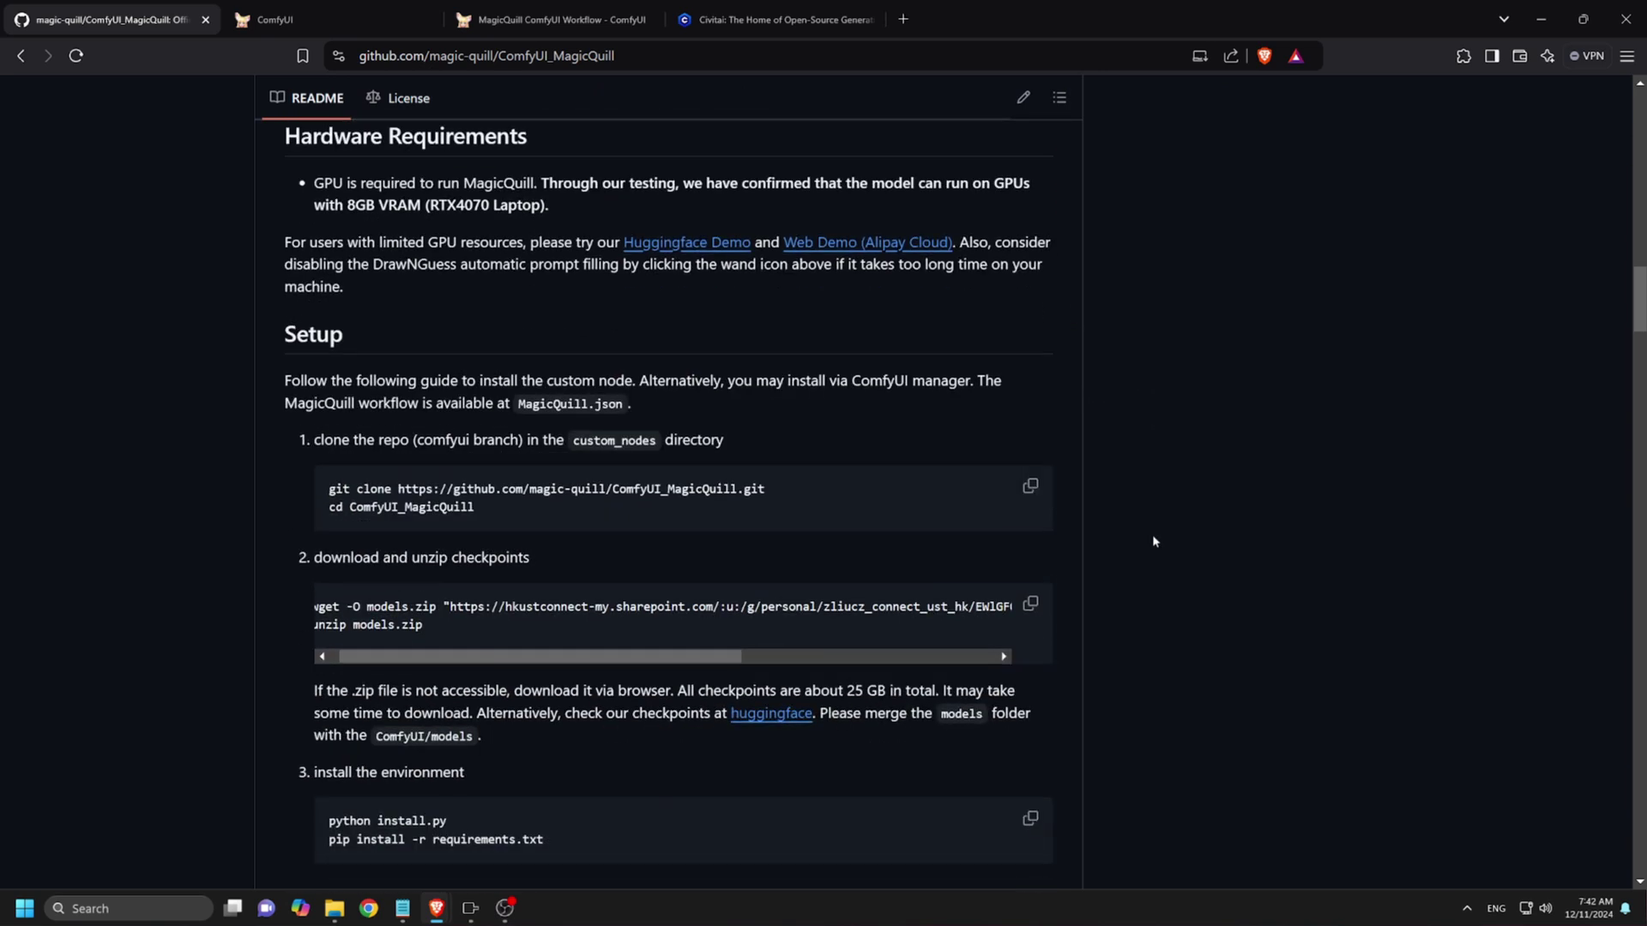
pyautogui.scroll(-2, 1153, 541)
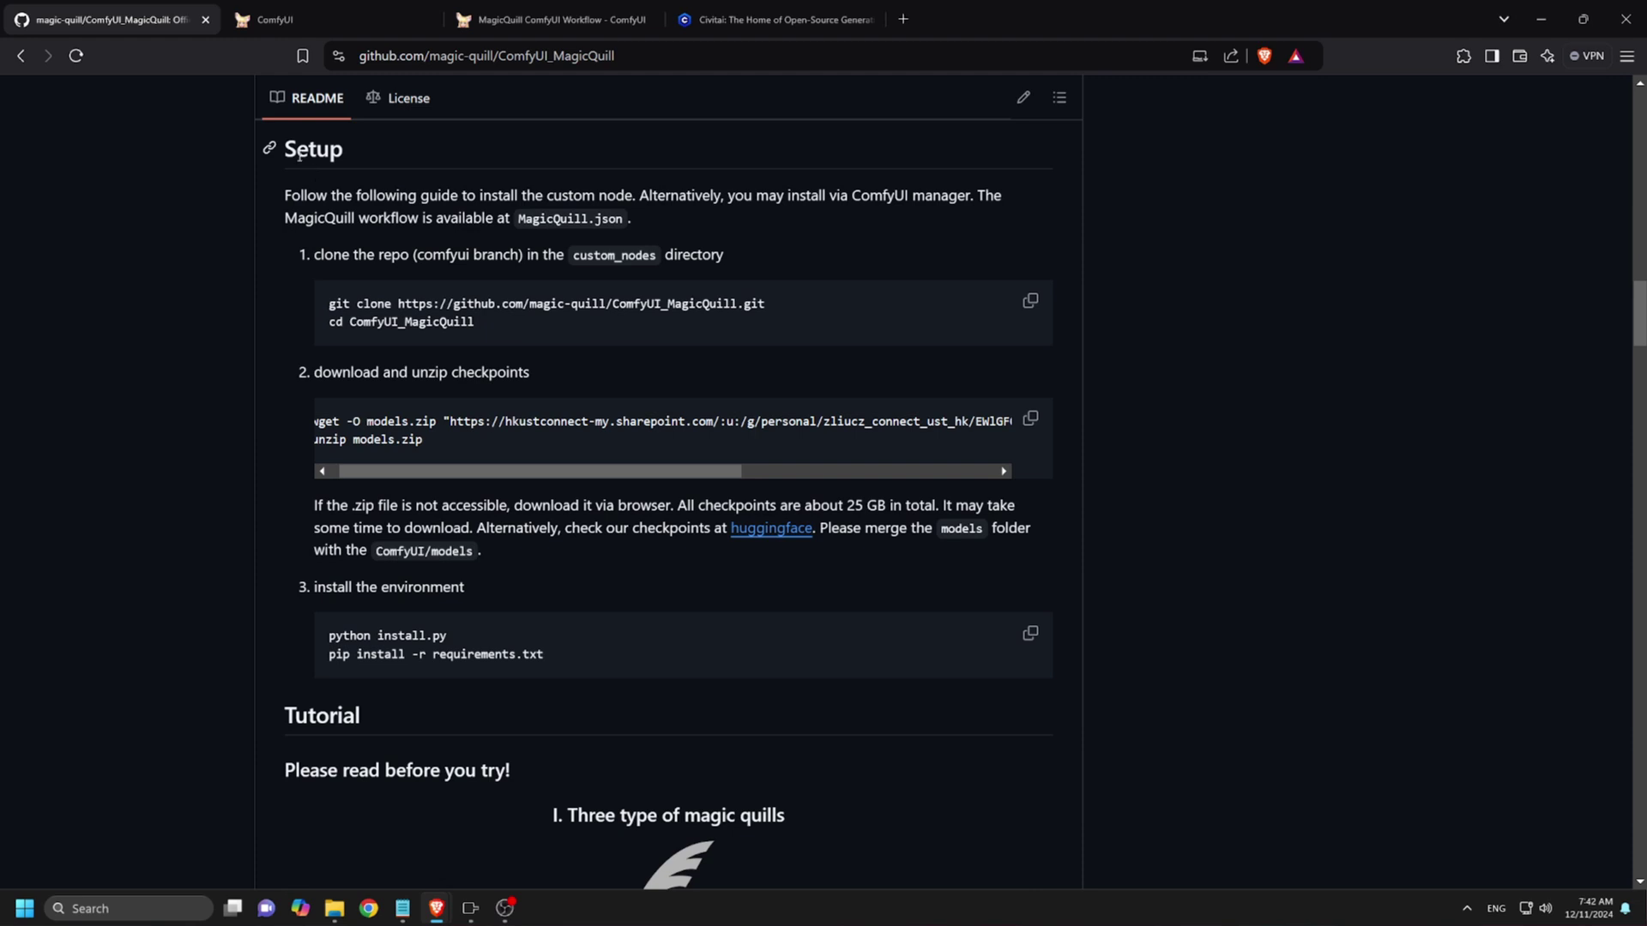
# Step: Highlight the Setup heading and select the git clone command line
pyautogui.moveTo(288, 148); pyautogui.dragTo(349, 149)
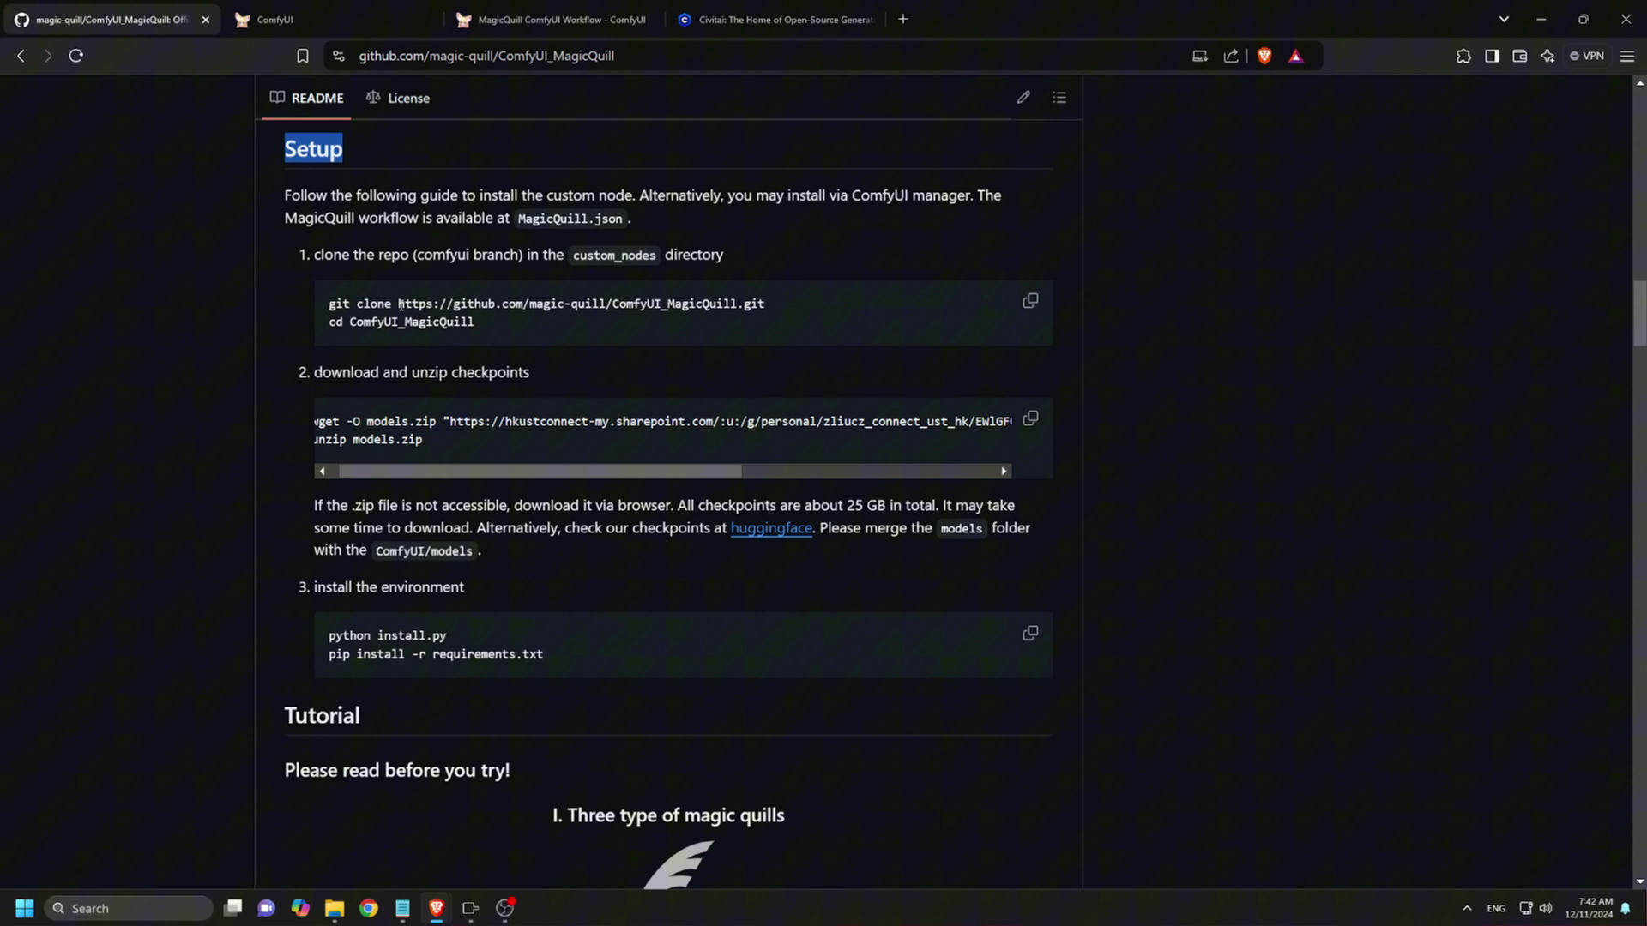
pyautogui.moveTo(330, 303)
pyautogui.mouseDown()
pyautogui.moveTo(754, 322)
pyautogui.moveTo(673, 304)
pyautogui.moveTo(749, 303)
pyautogui.mouseUp()
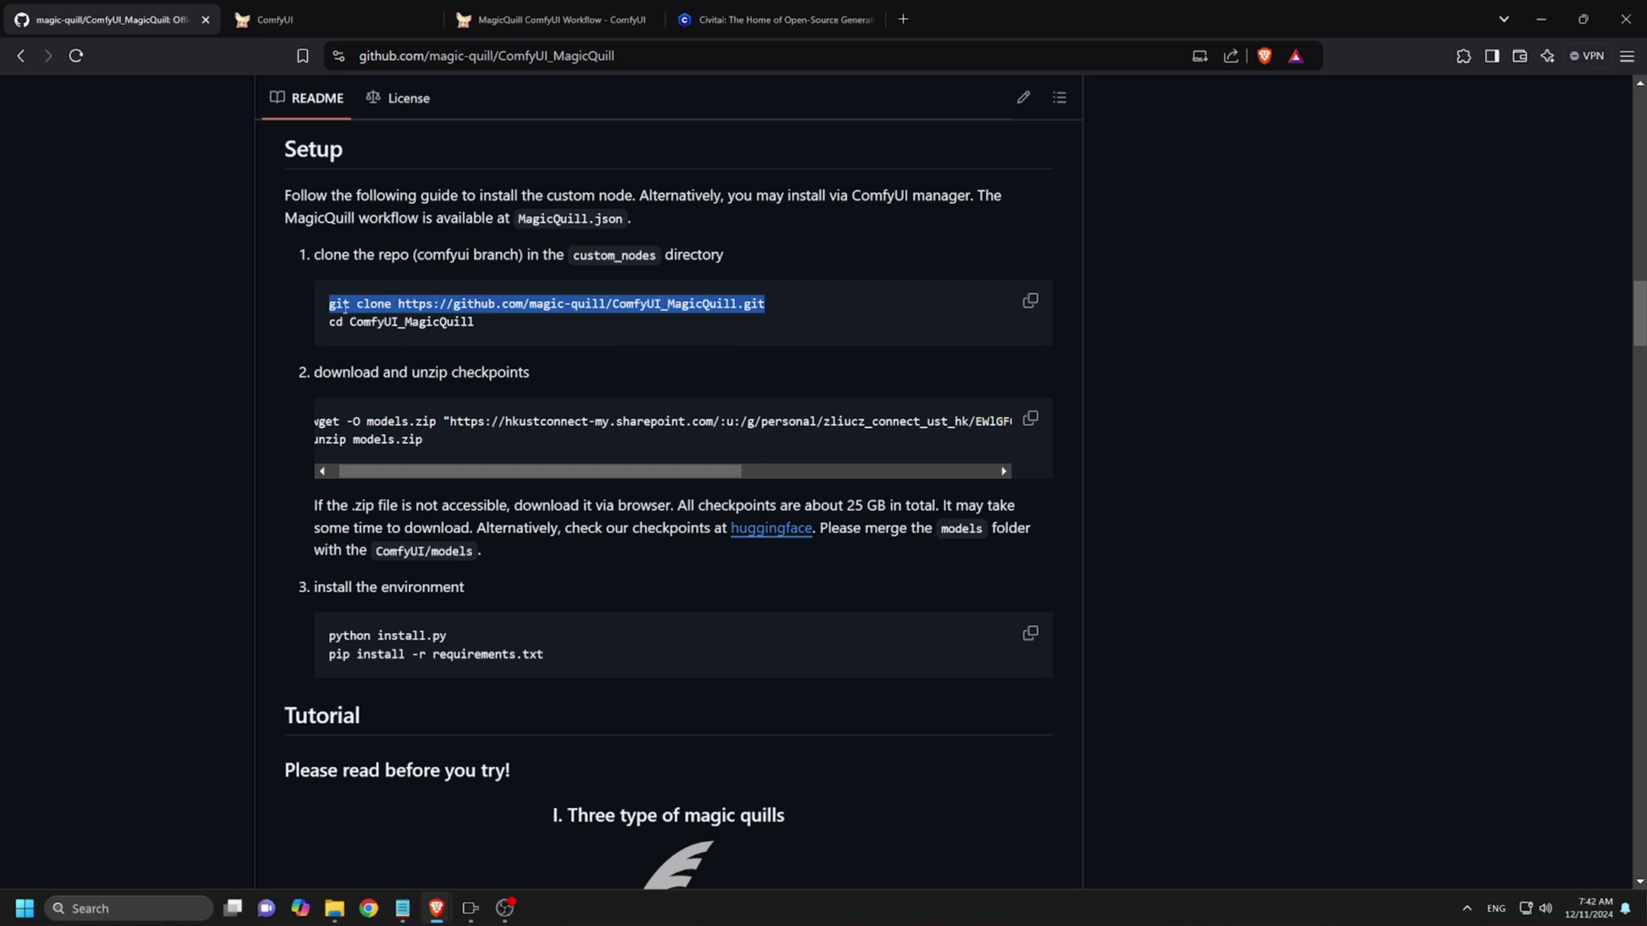
# Step: Run the pasted git clone for ComfyUI_MagicQuill from a cmd prompt in custom_nodes
pyautogui.moveTo(334, 905)
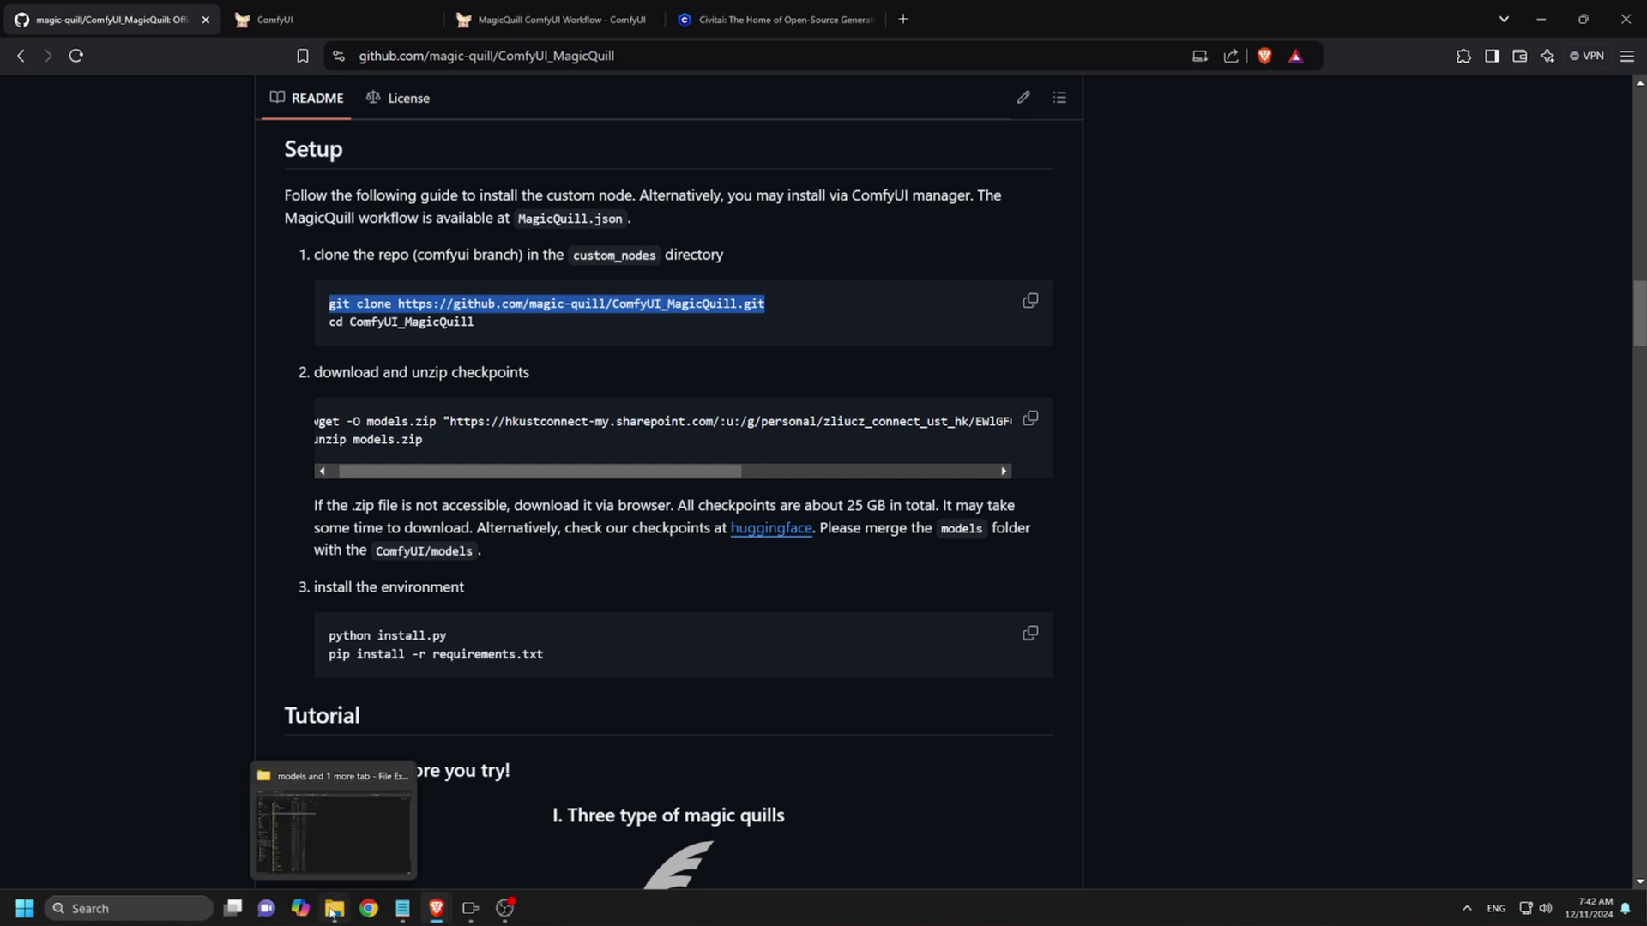
pyautogui.click(263, 776)
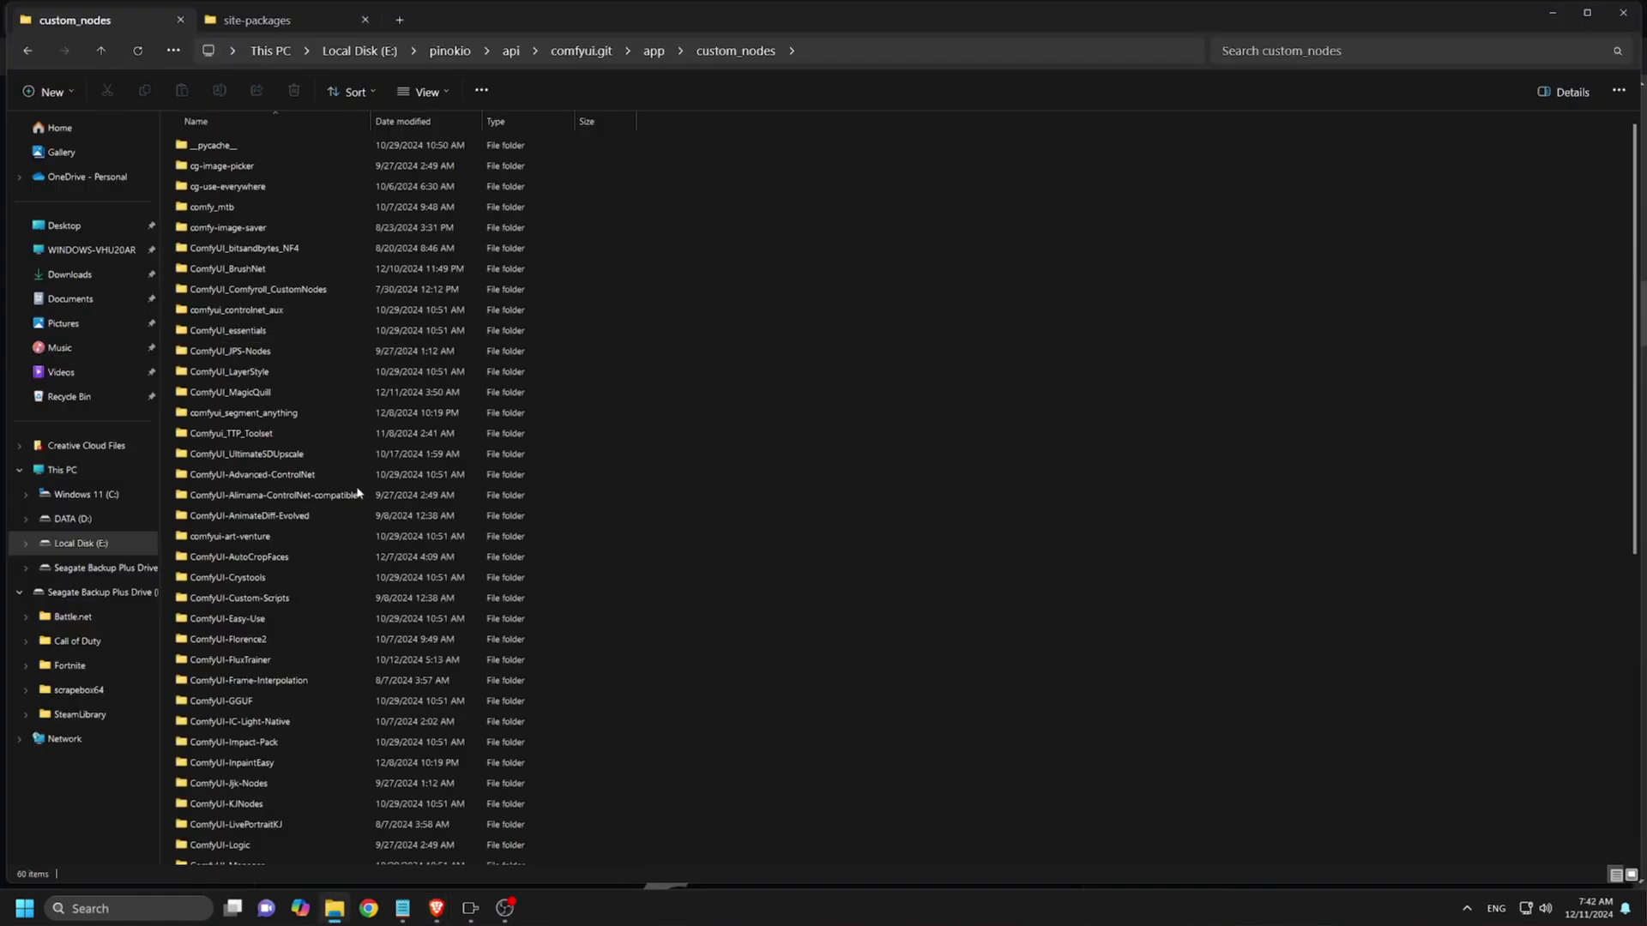
pyautogui.click(831, 53)
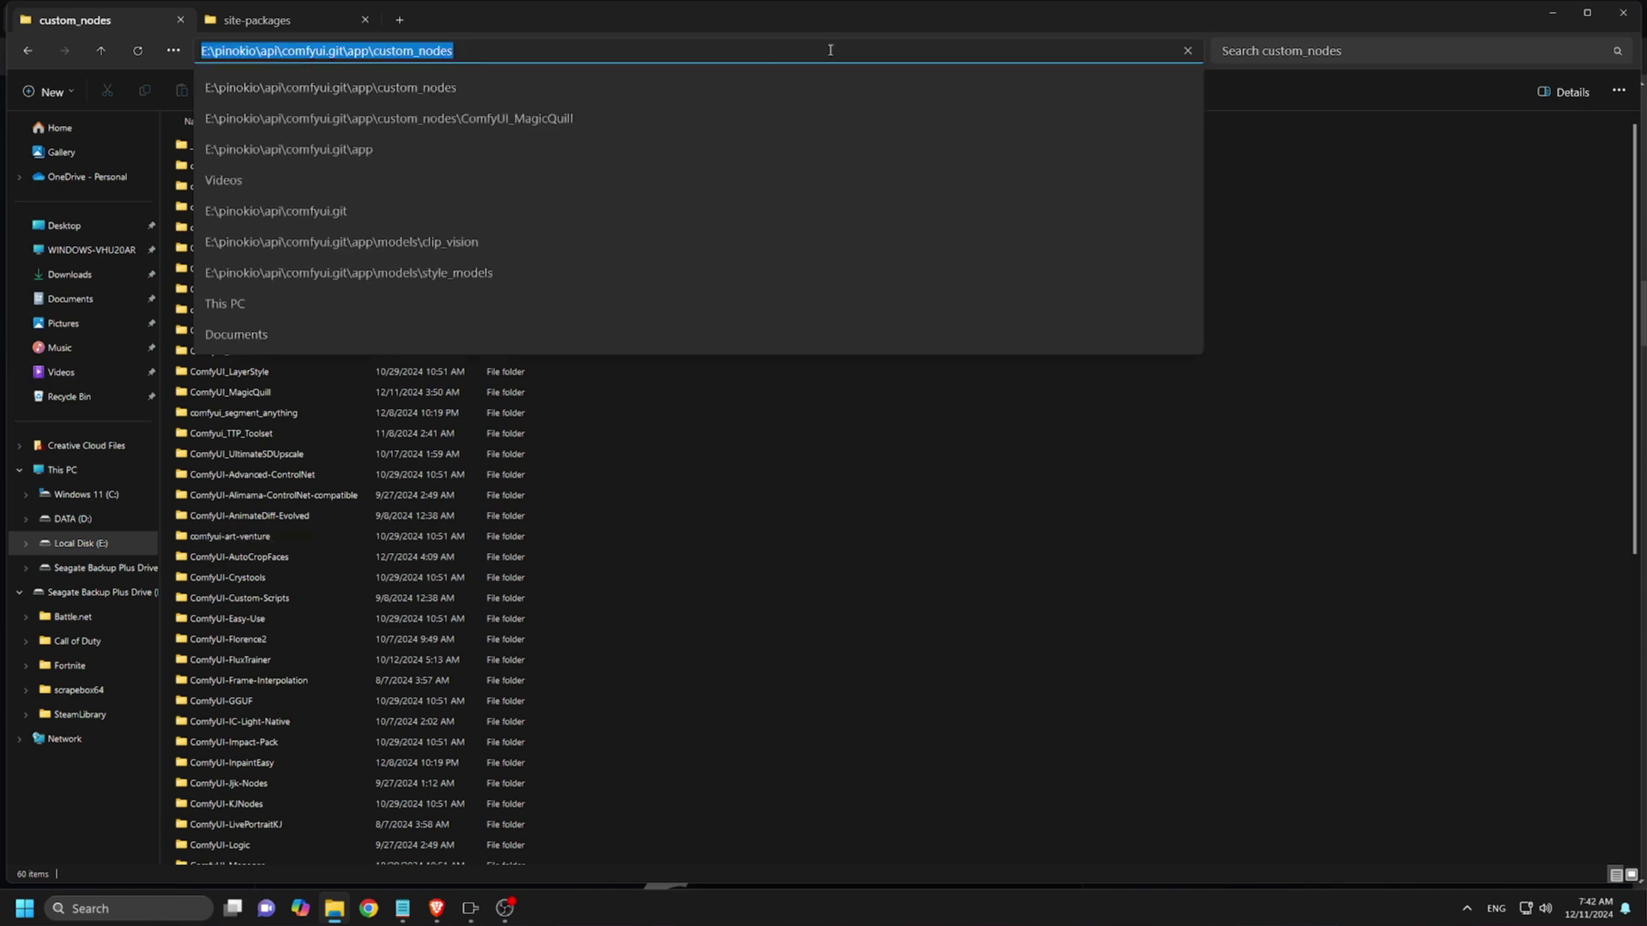
pyautogui.write('cmd')
pyautogui.press('Return')
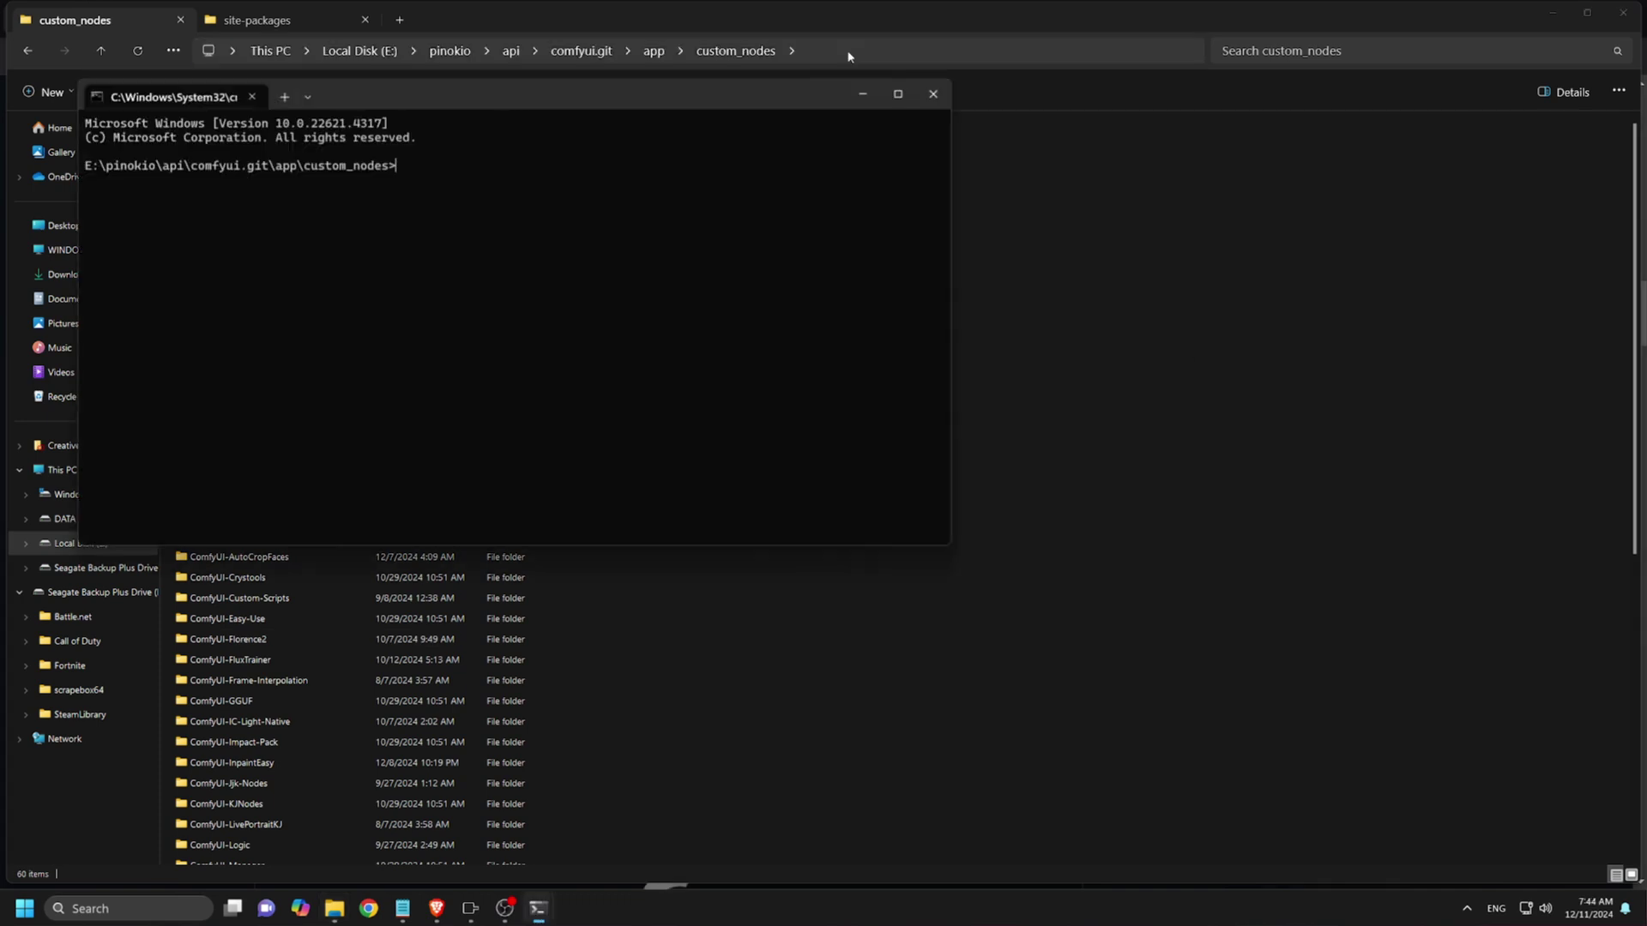
pyautogui.write('git clone https://github.com/magic-quill/ComfyUI_MagicQuill.git')
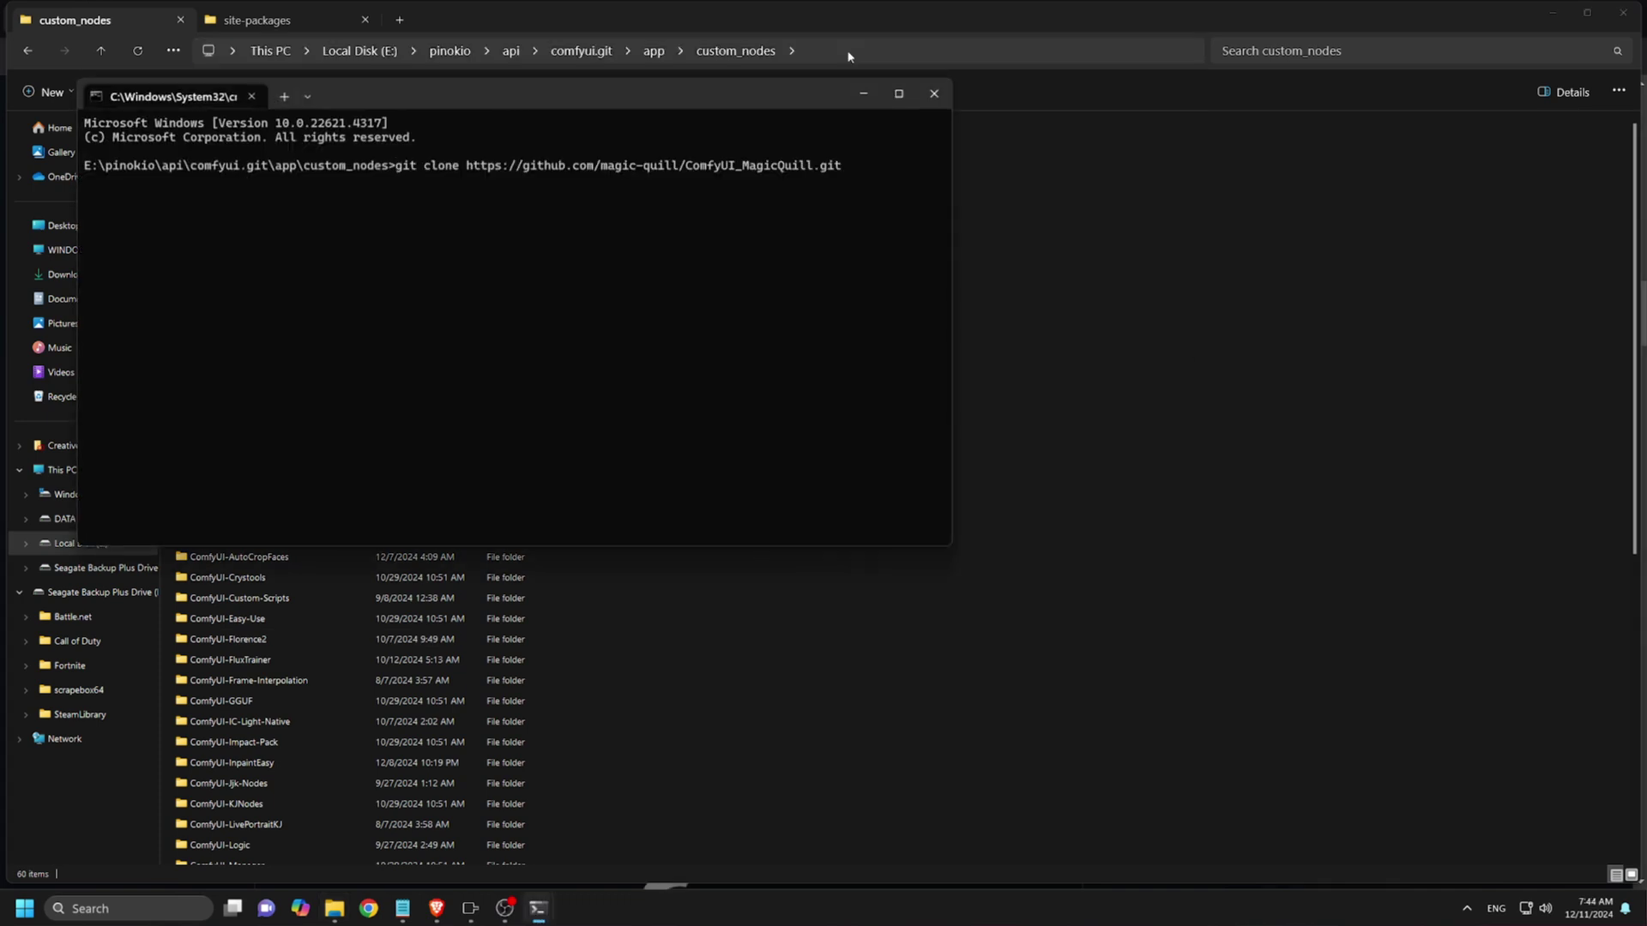
pyautogui.press('Return')
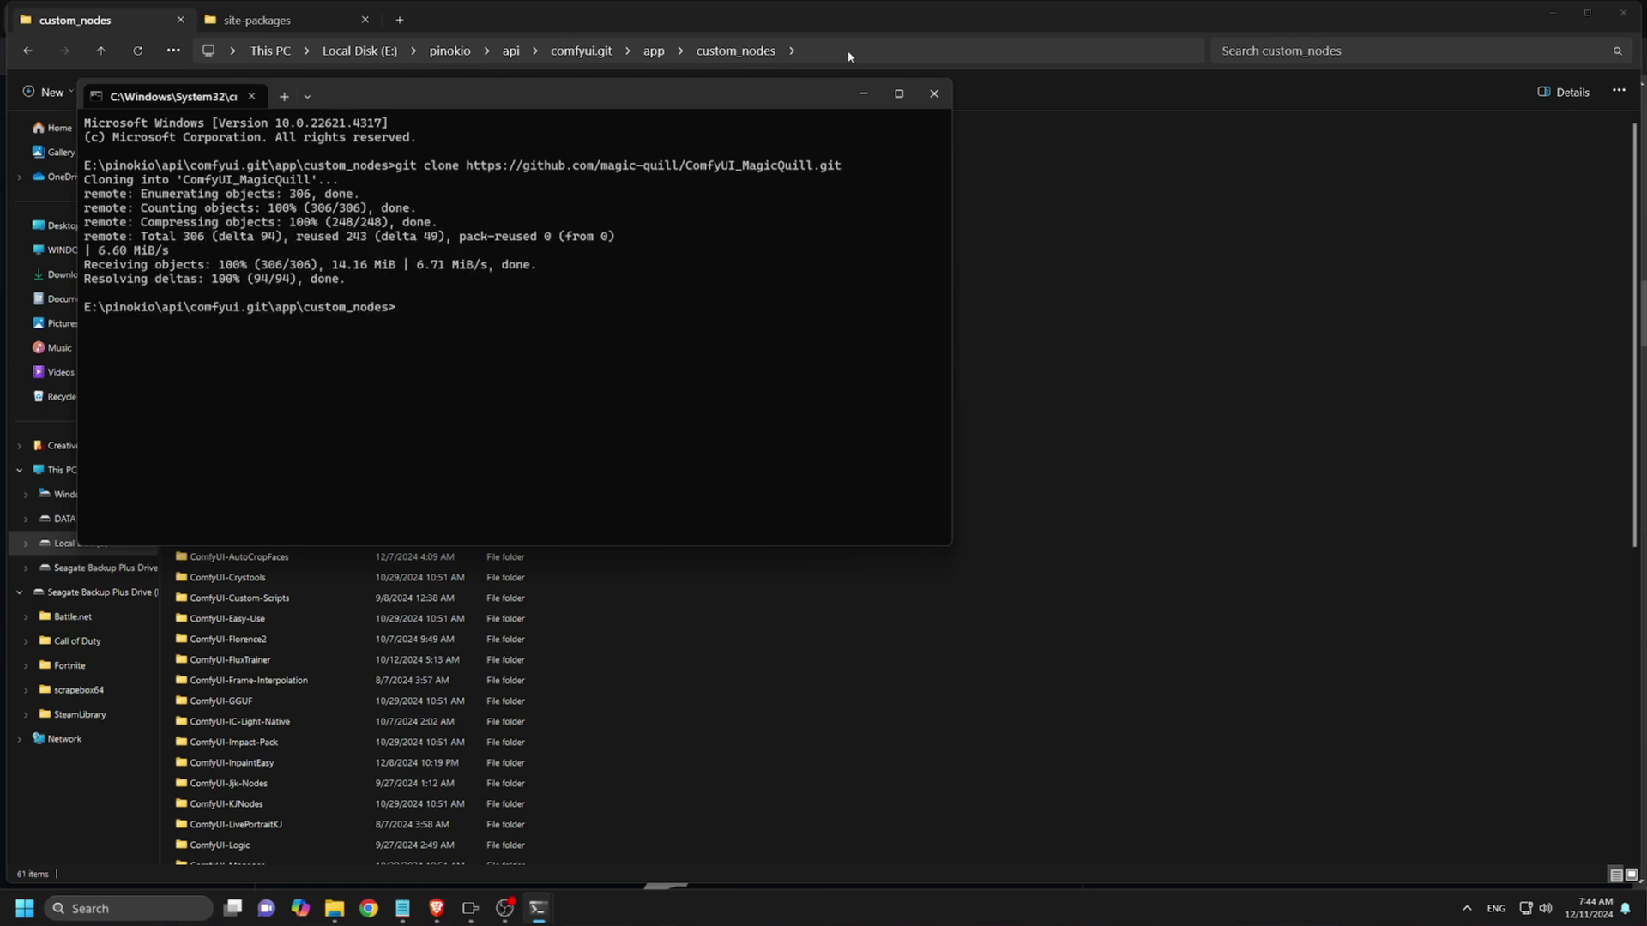
pyautogui.click(934, 92)
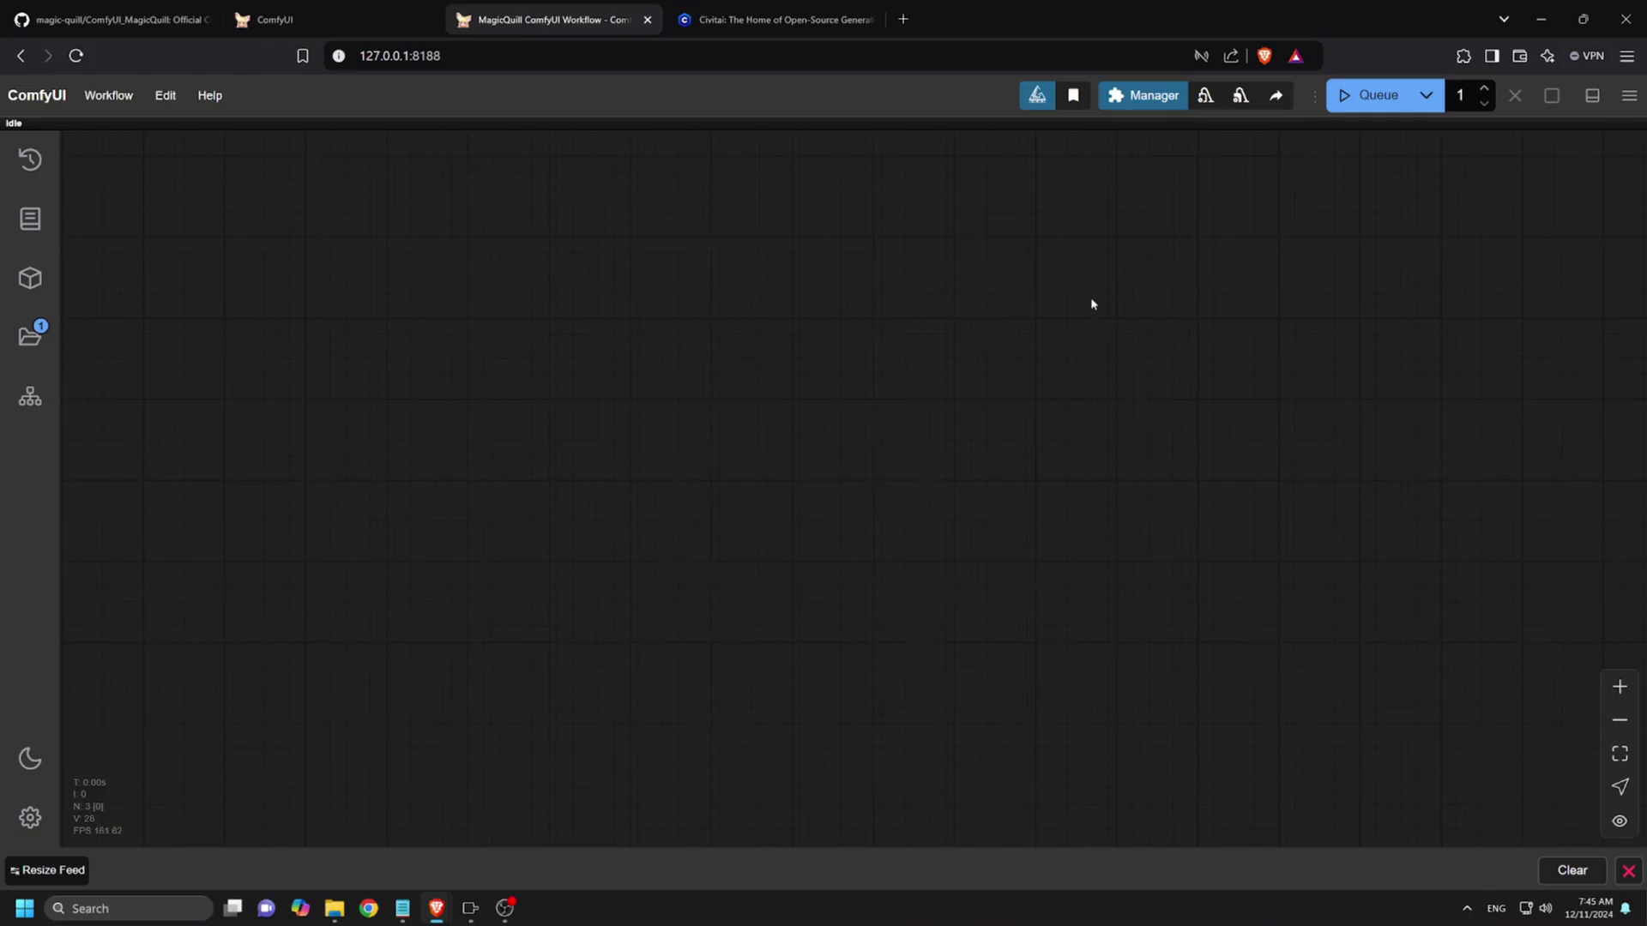
# Step: Search 'magicquill' in the Custom Nodes Manager to confirm it's installed, then close it
pyautogui.click(1144, 99)
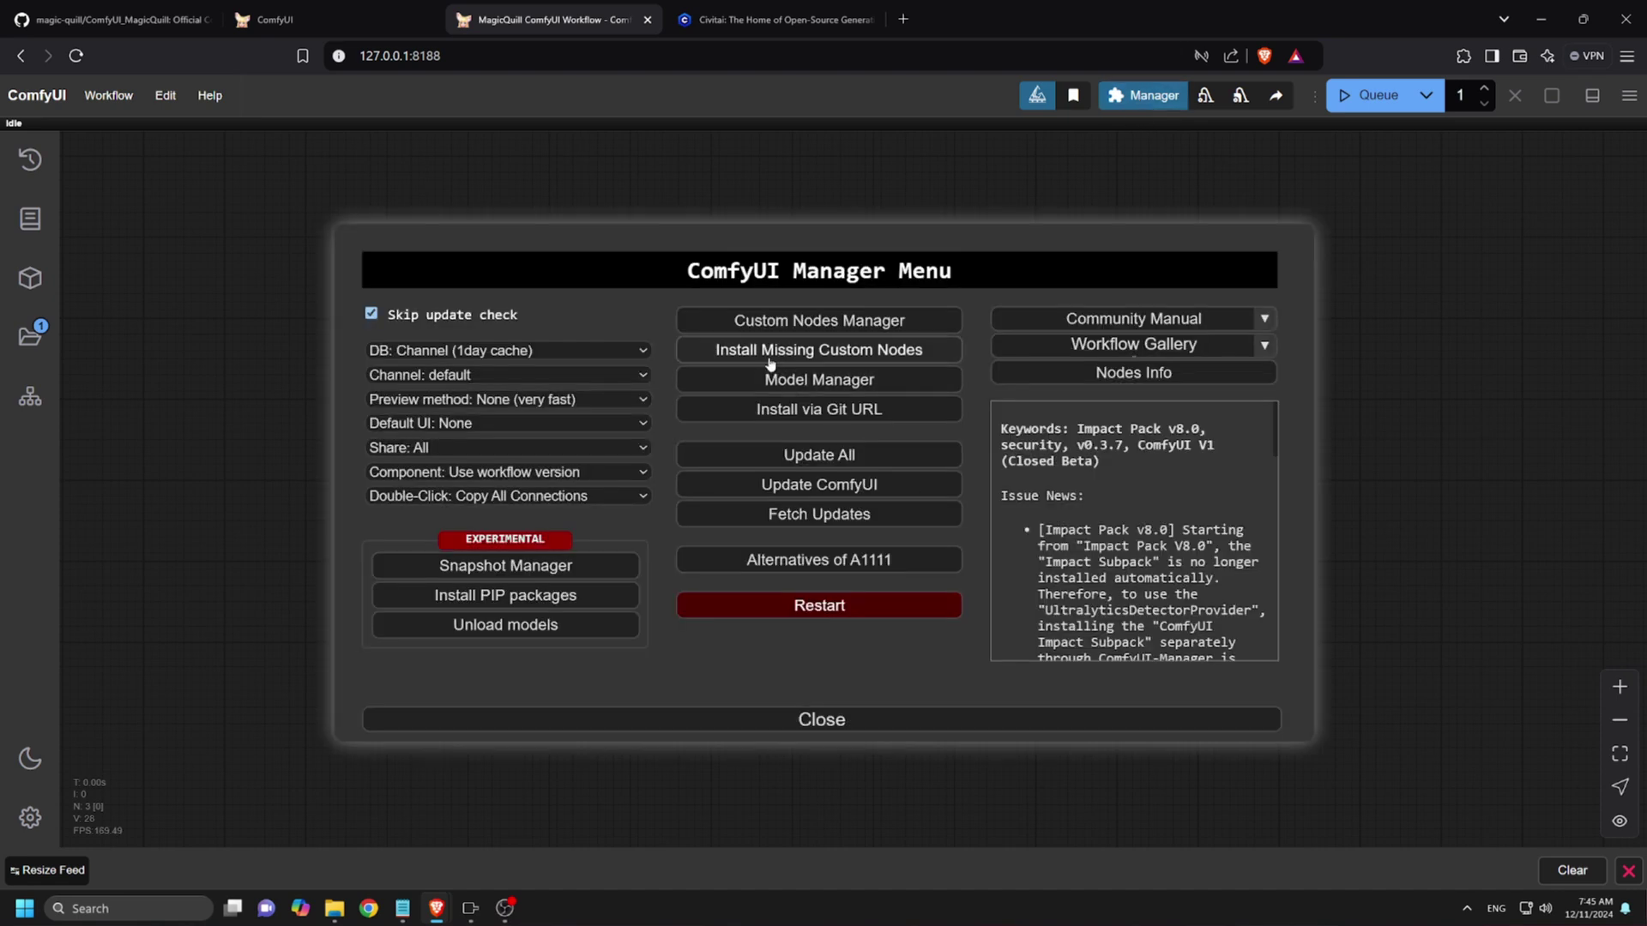
pyautogui.click(782, 327)
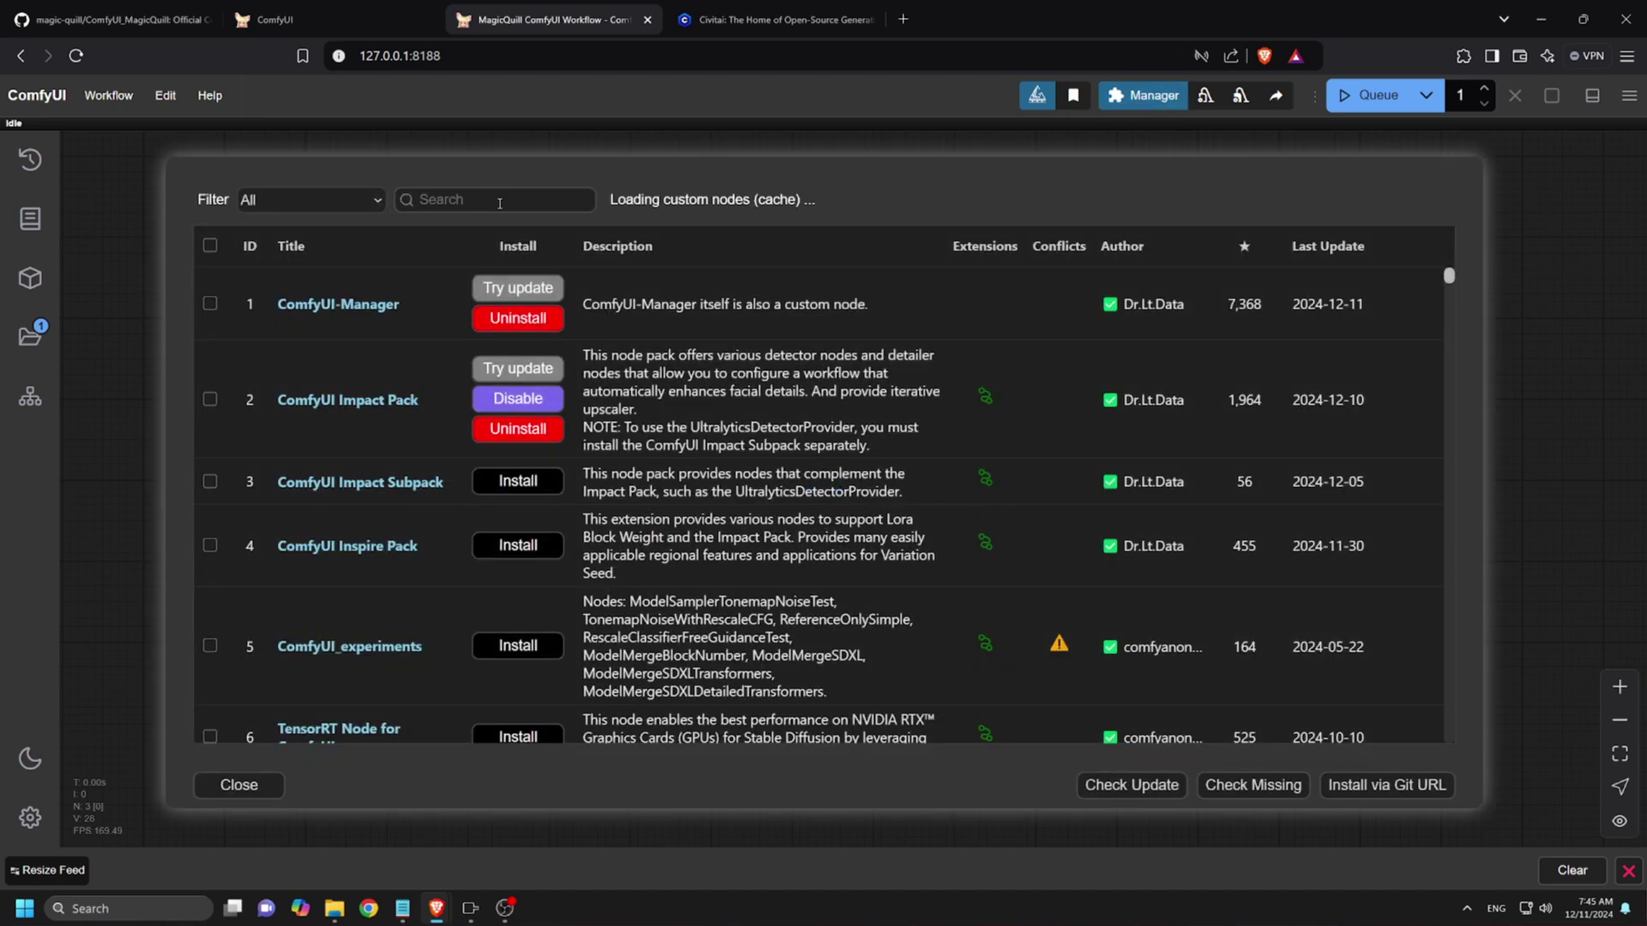
pyautogui.click(498, 202)
pyautogui.write('m')
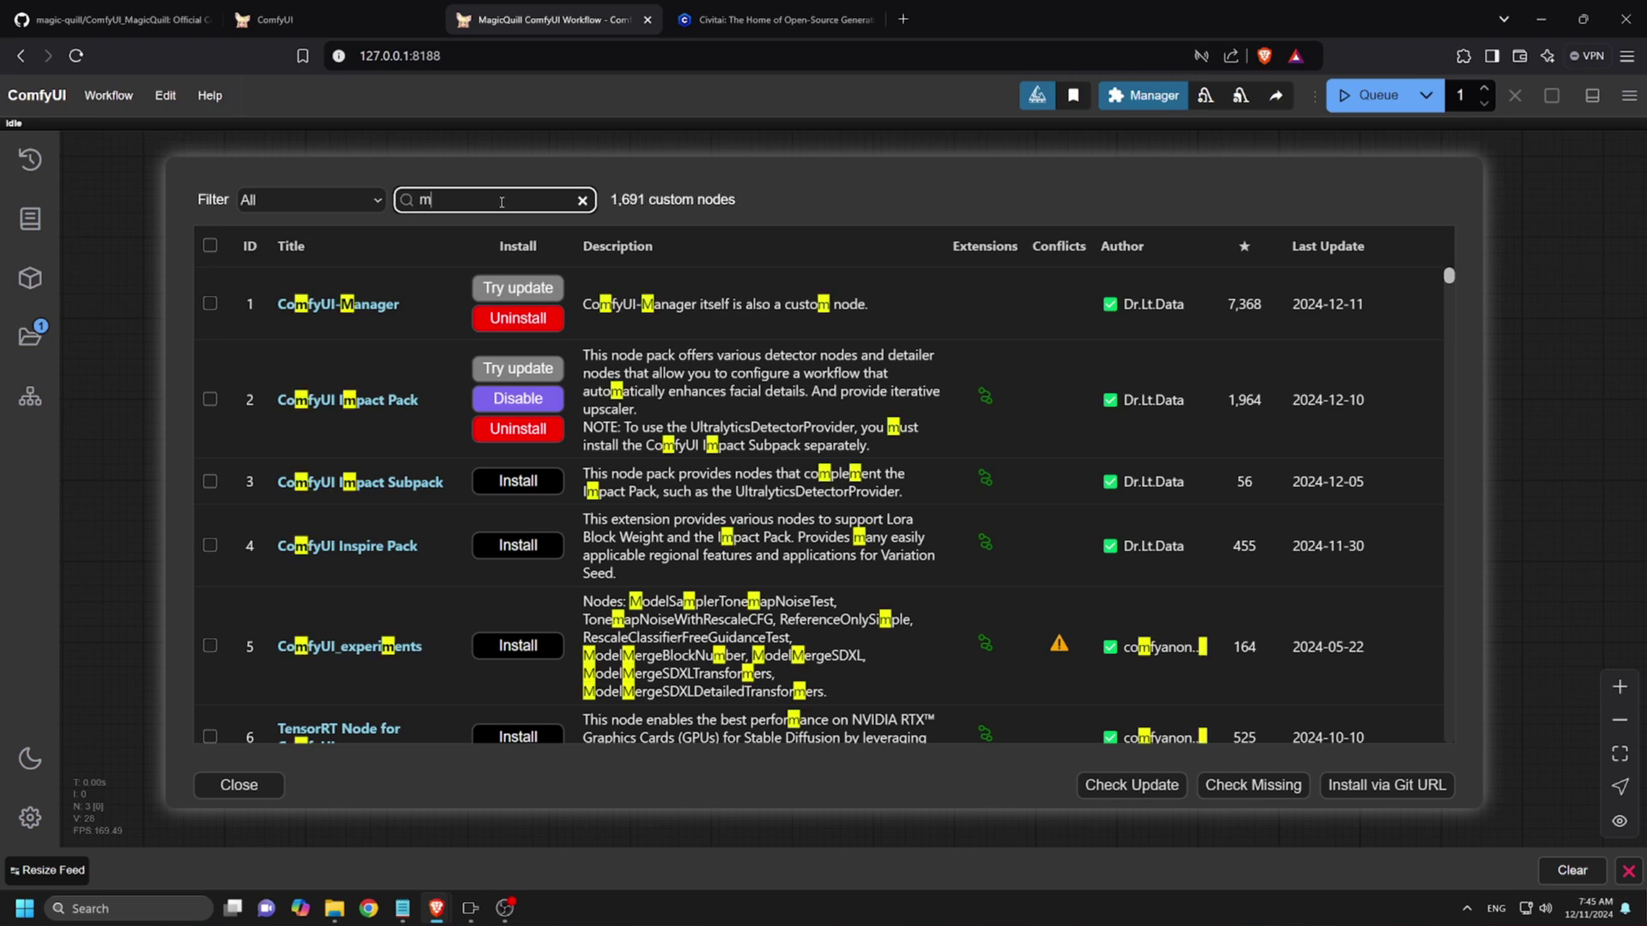
pyautogui.write('agicqu')
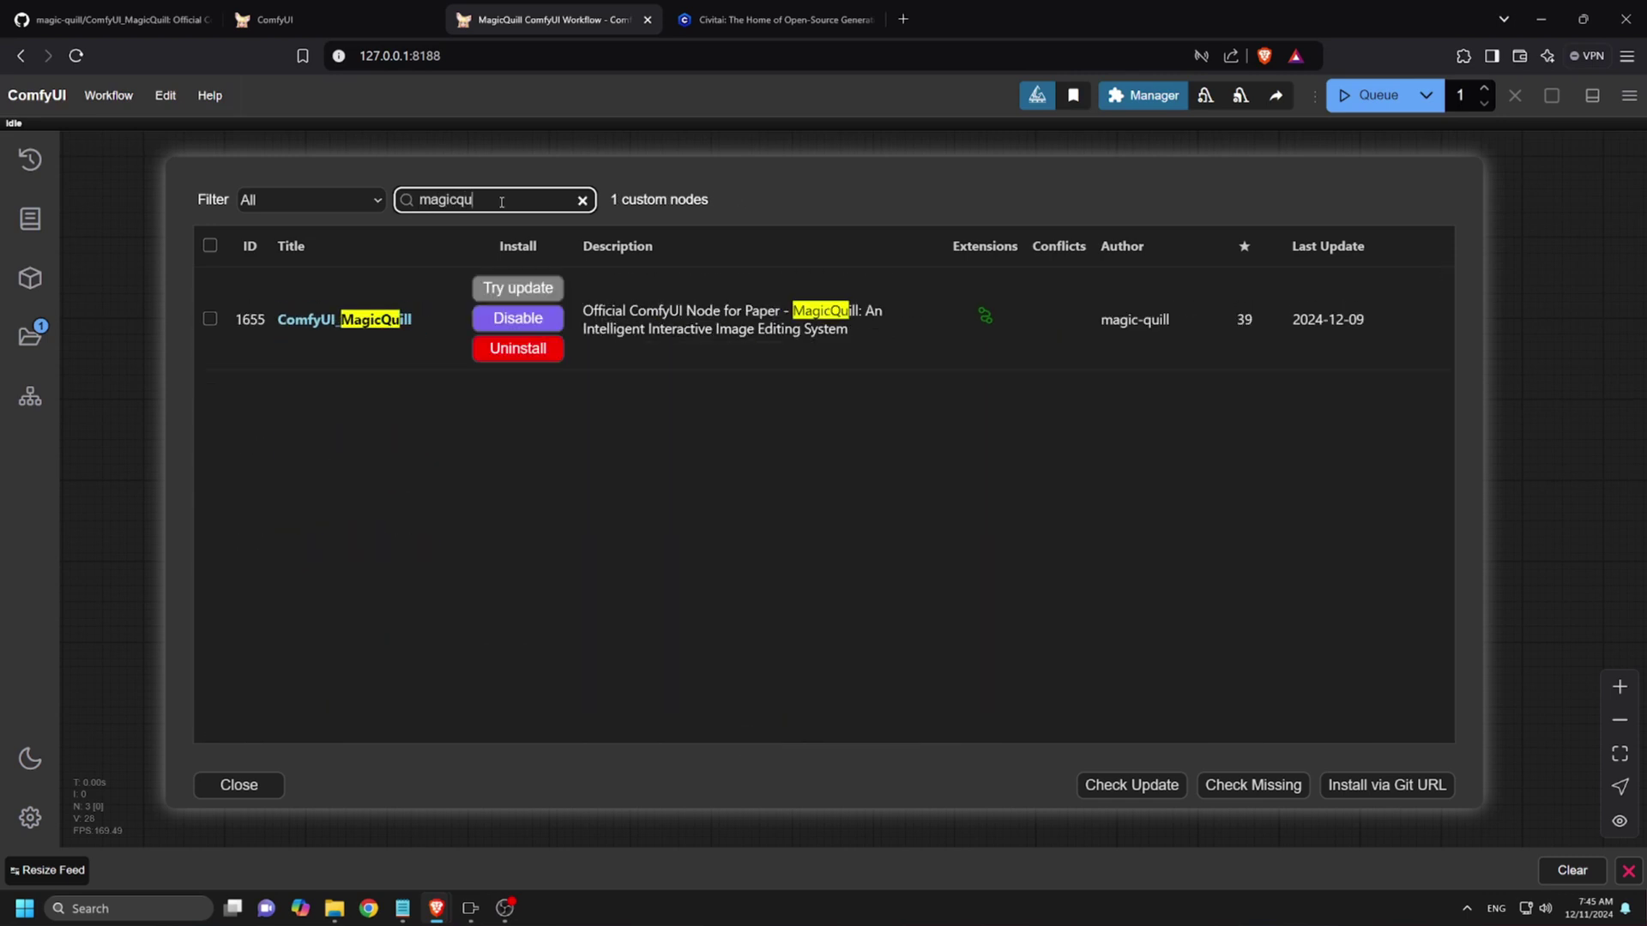
pyautogui.write('ill')
pyautogui.click(243, 783)
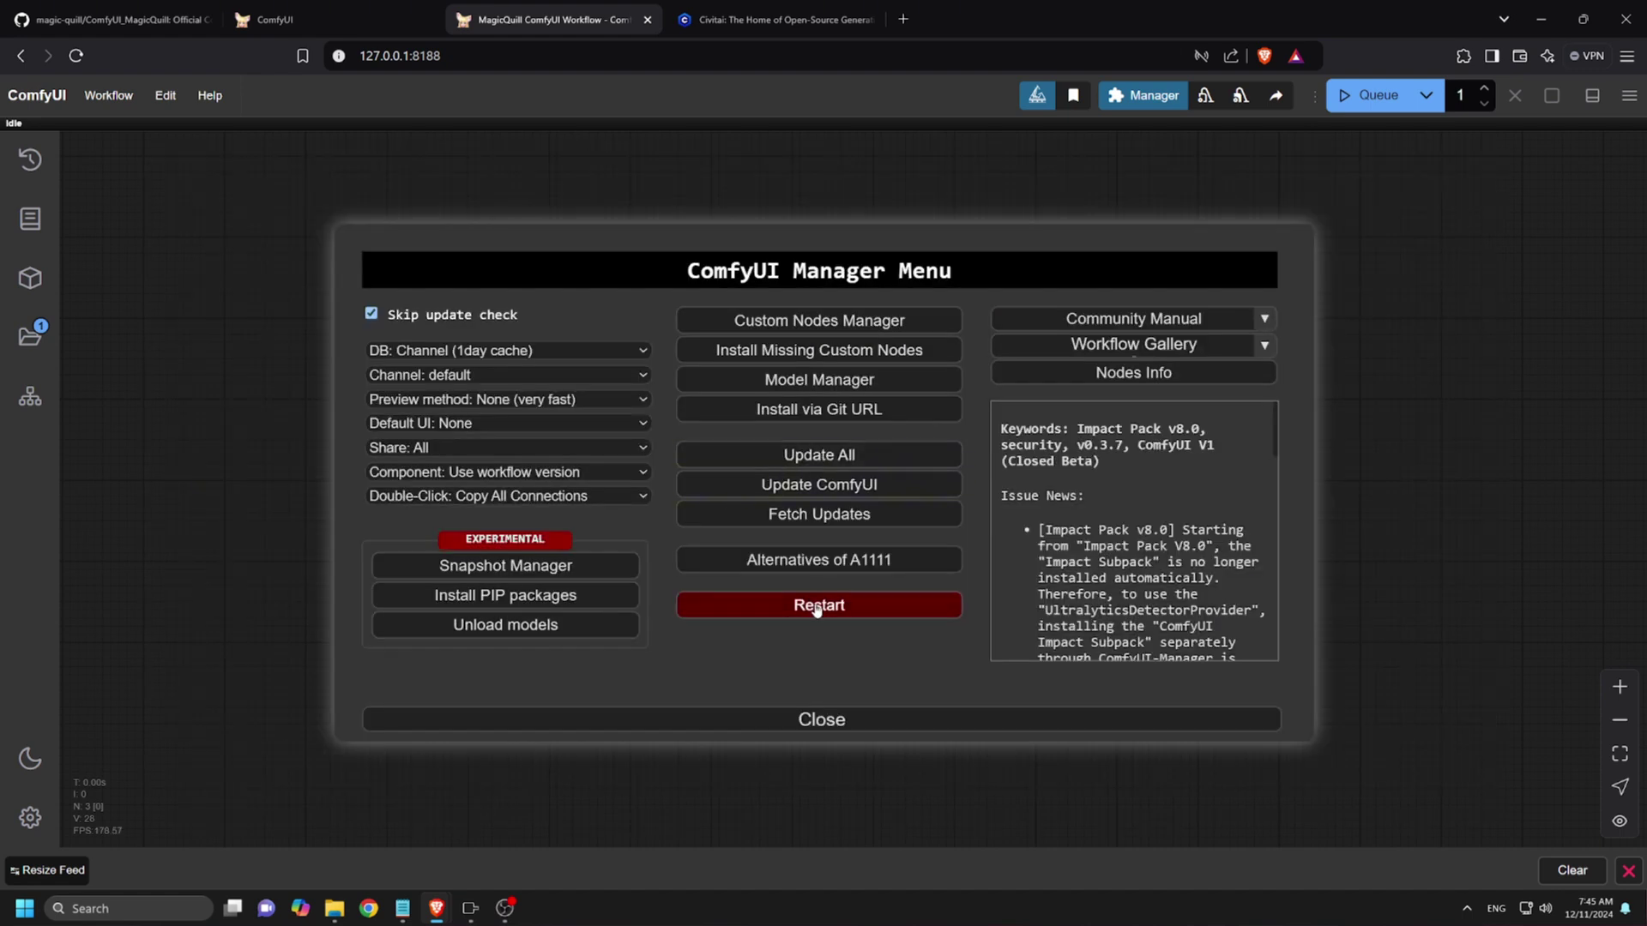
pyautogui.click(810, 720)
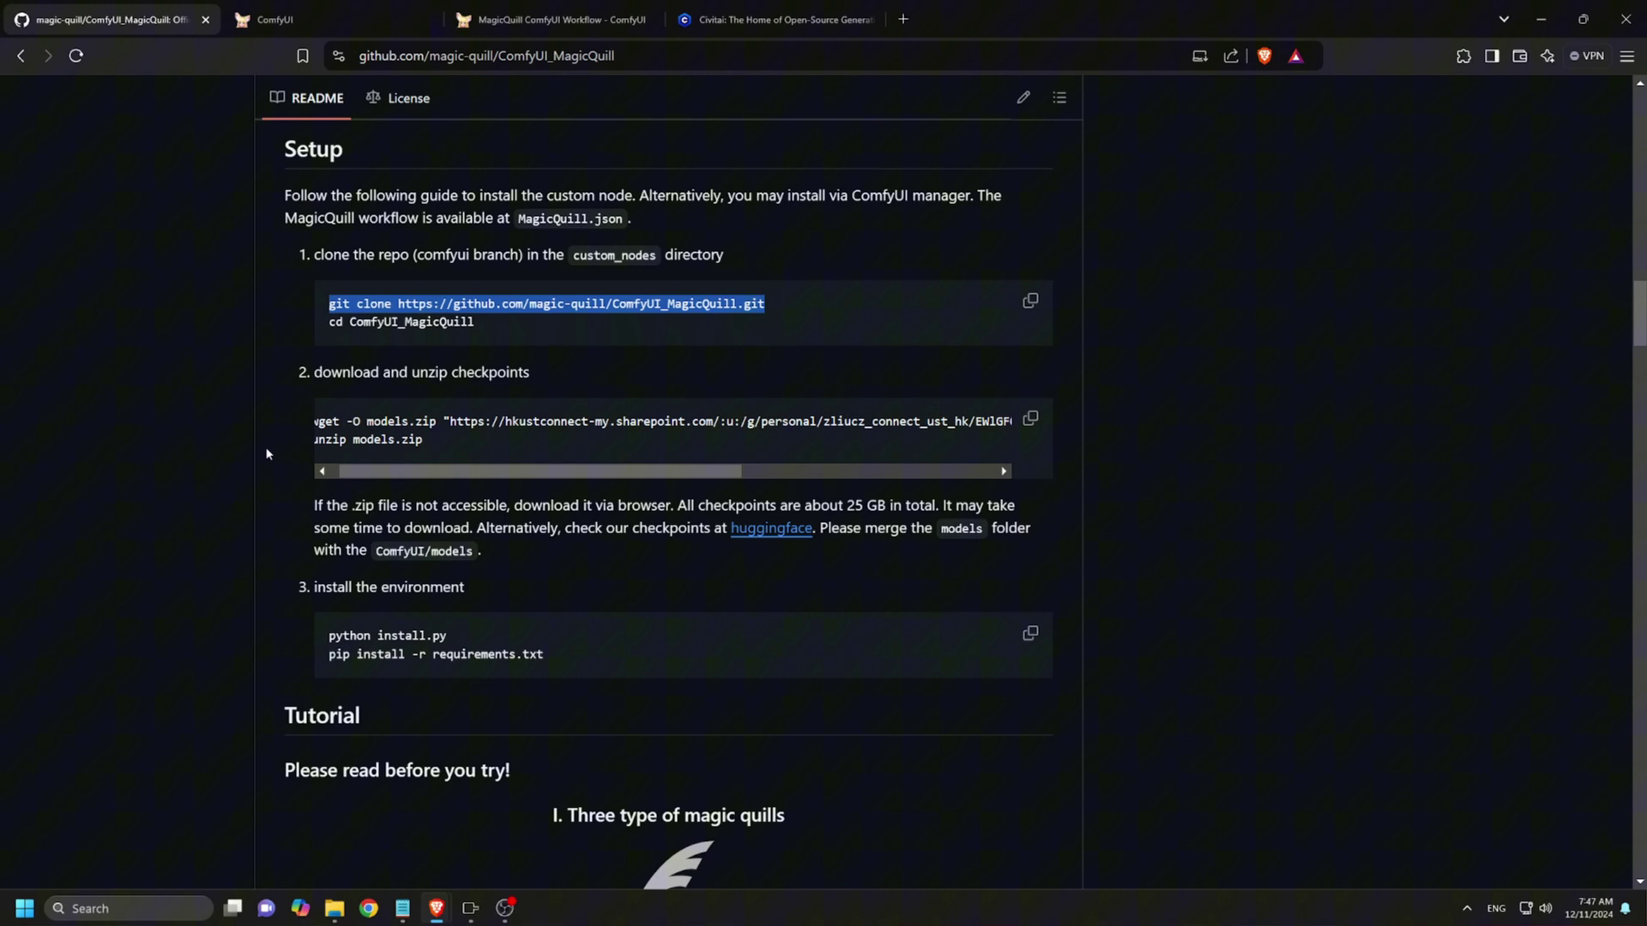
# Step: Deselect the clone command and select the checkpoints zip URL in setup step 2
pyautogui.click(313, 433)
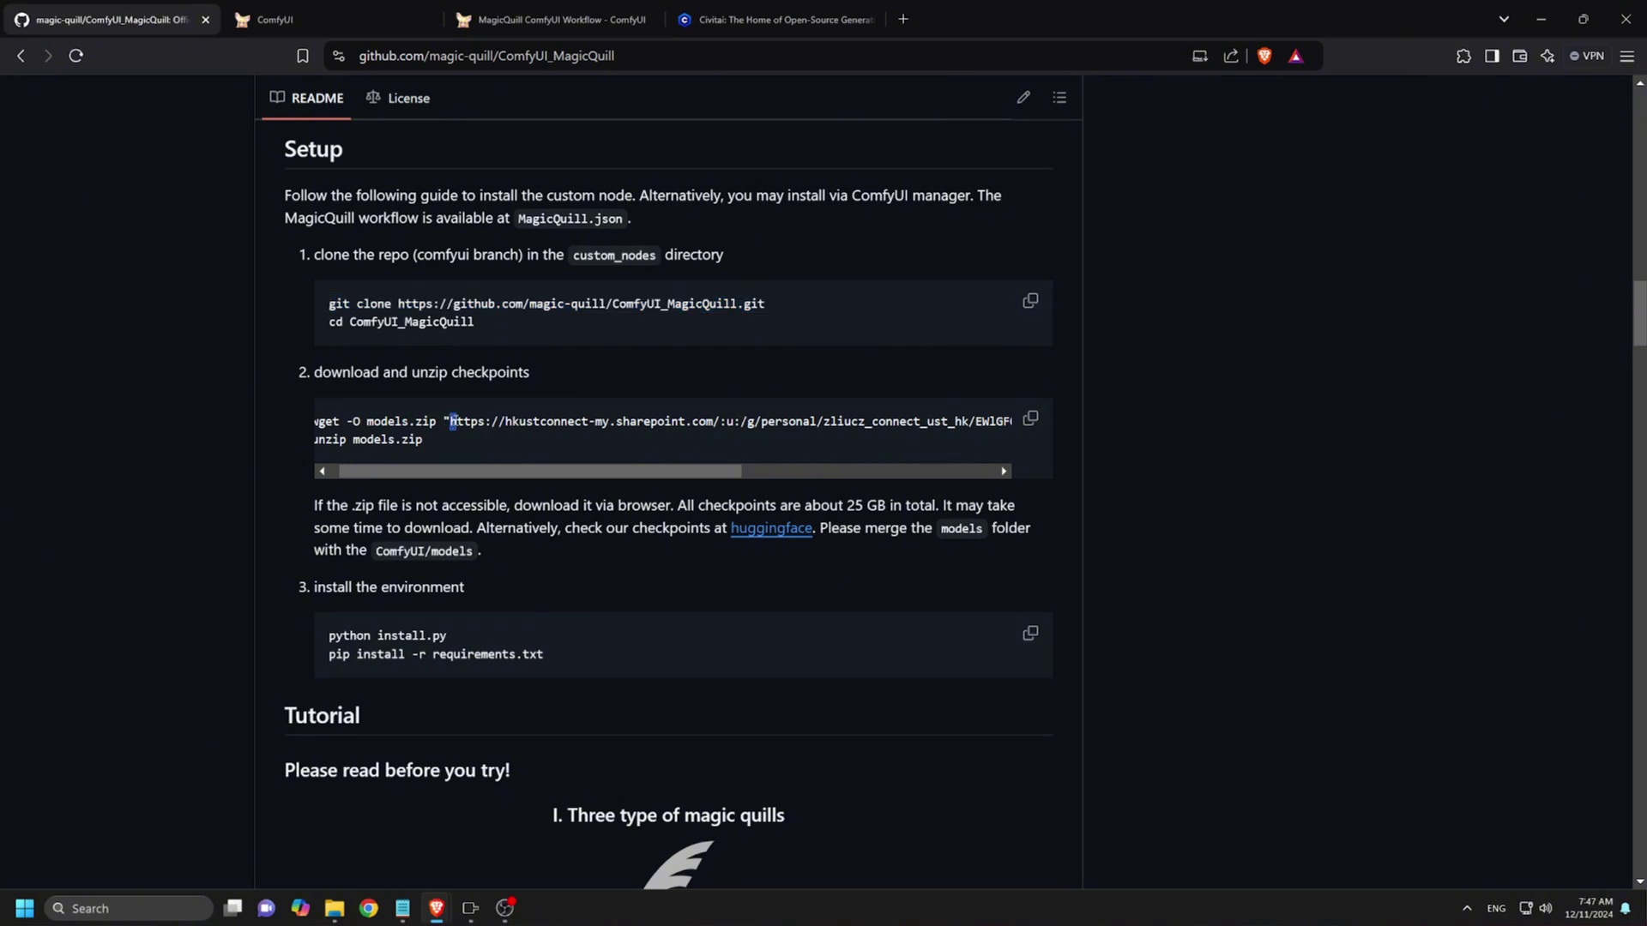
pyautogui.moveTo(455, 421); pyautogui.dragTo(987, 419)
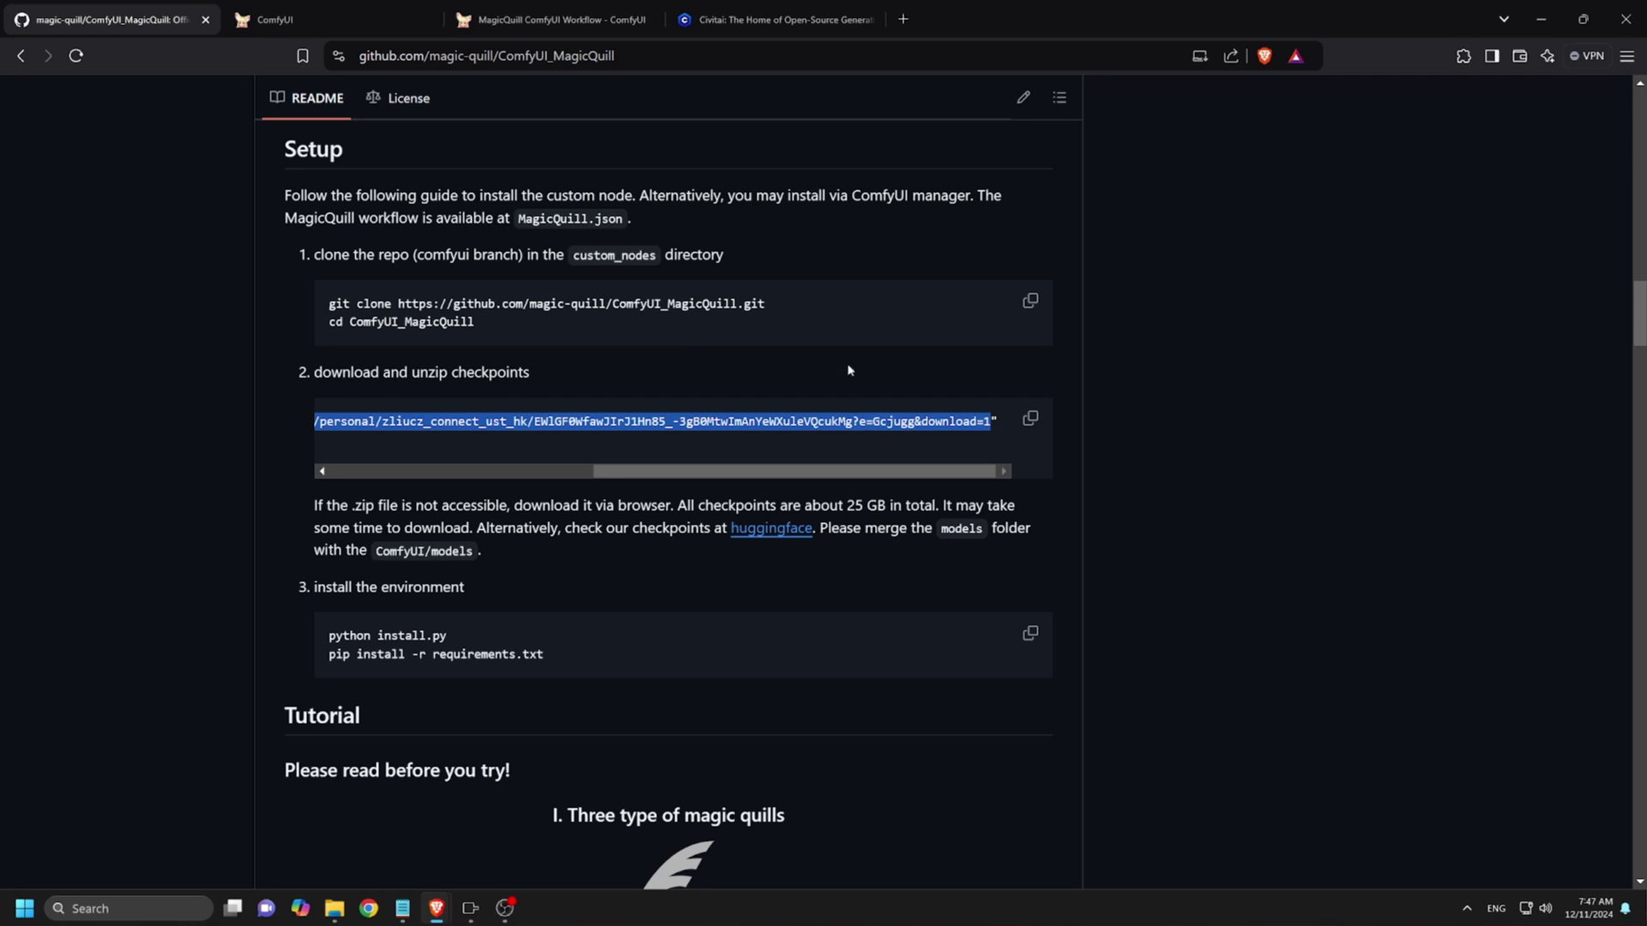
# Step: Open the checkpoints URL in a new tab, save models.zip, and check download progress
pyautogui.click(915, 25)
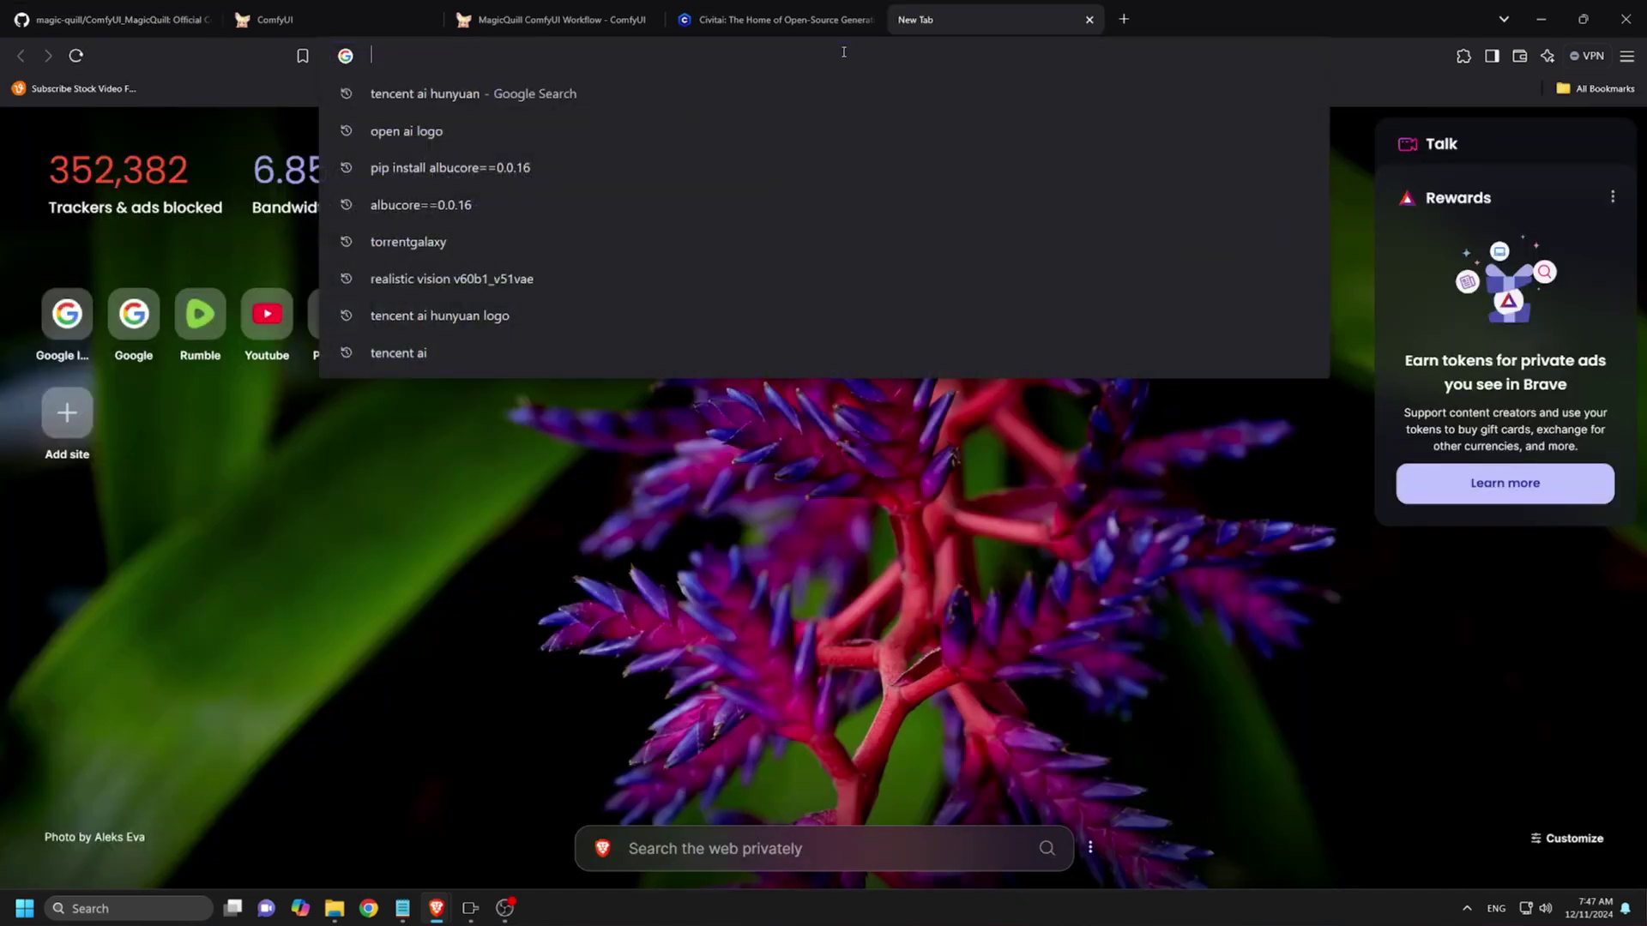
pyautogui.hotkey('ctrl', 'v')
pyautogui.press('Return')
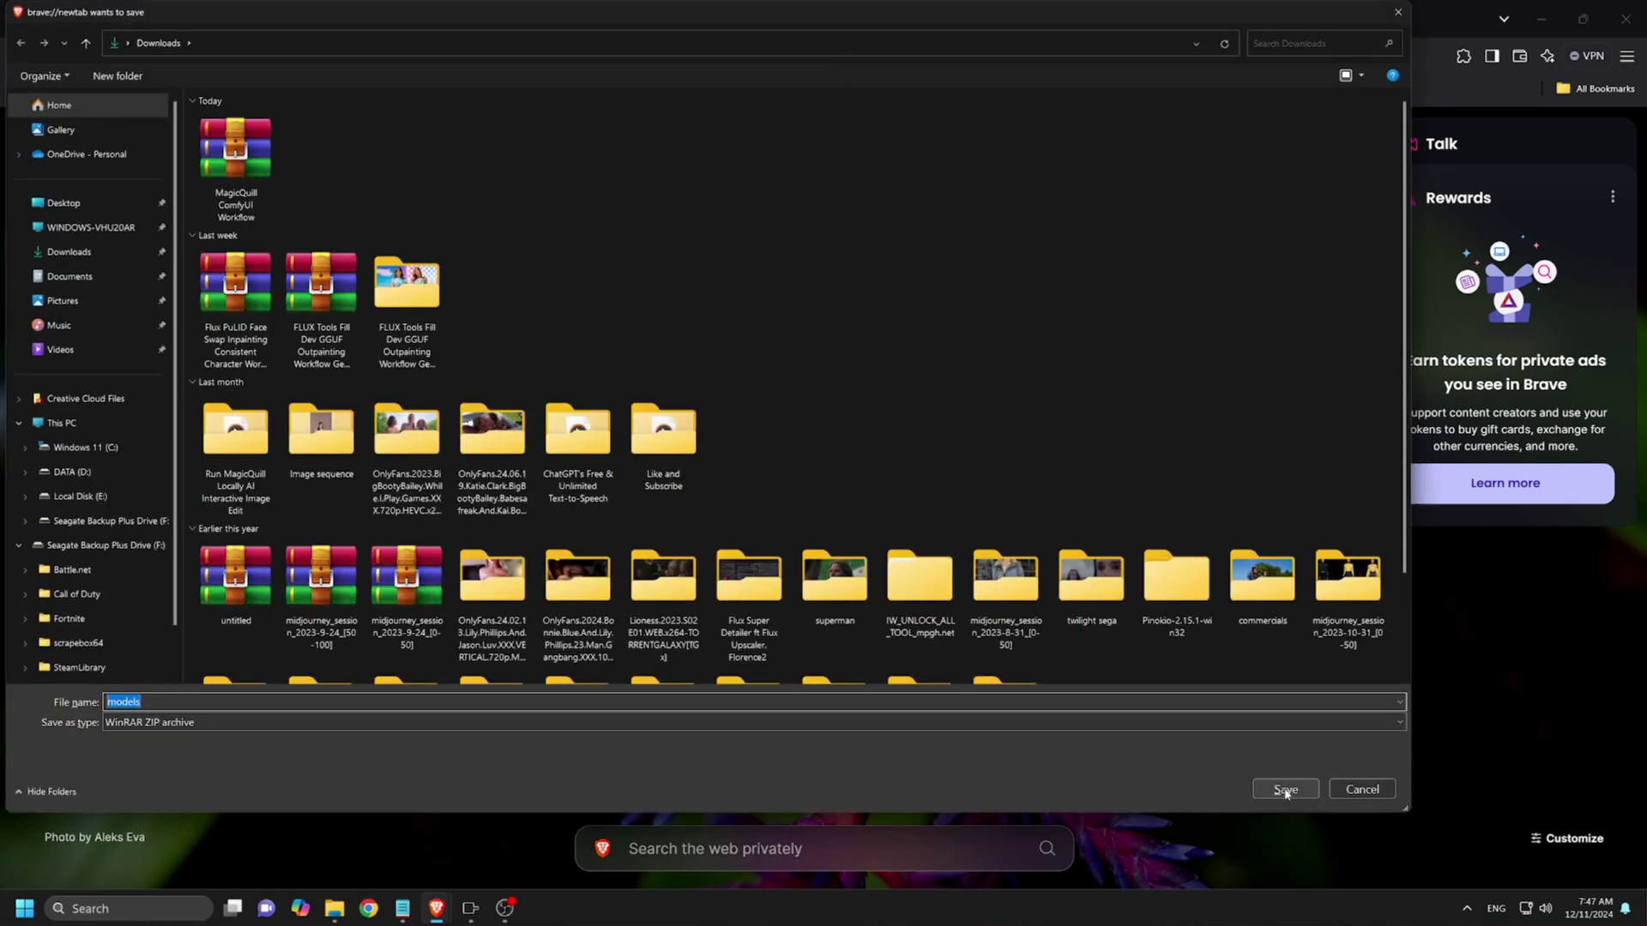
pyautogui.click(1285, 789)
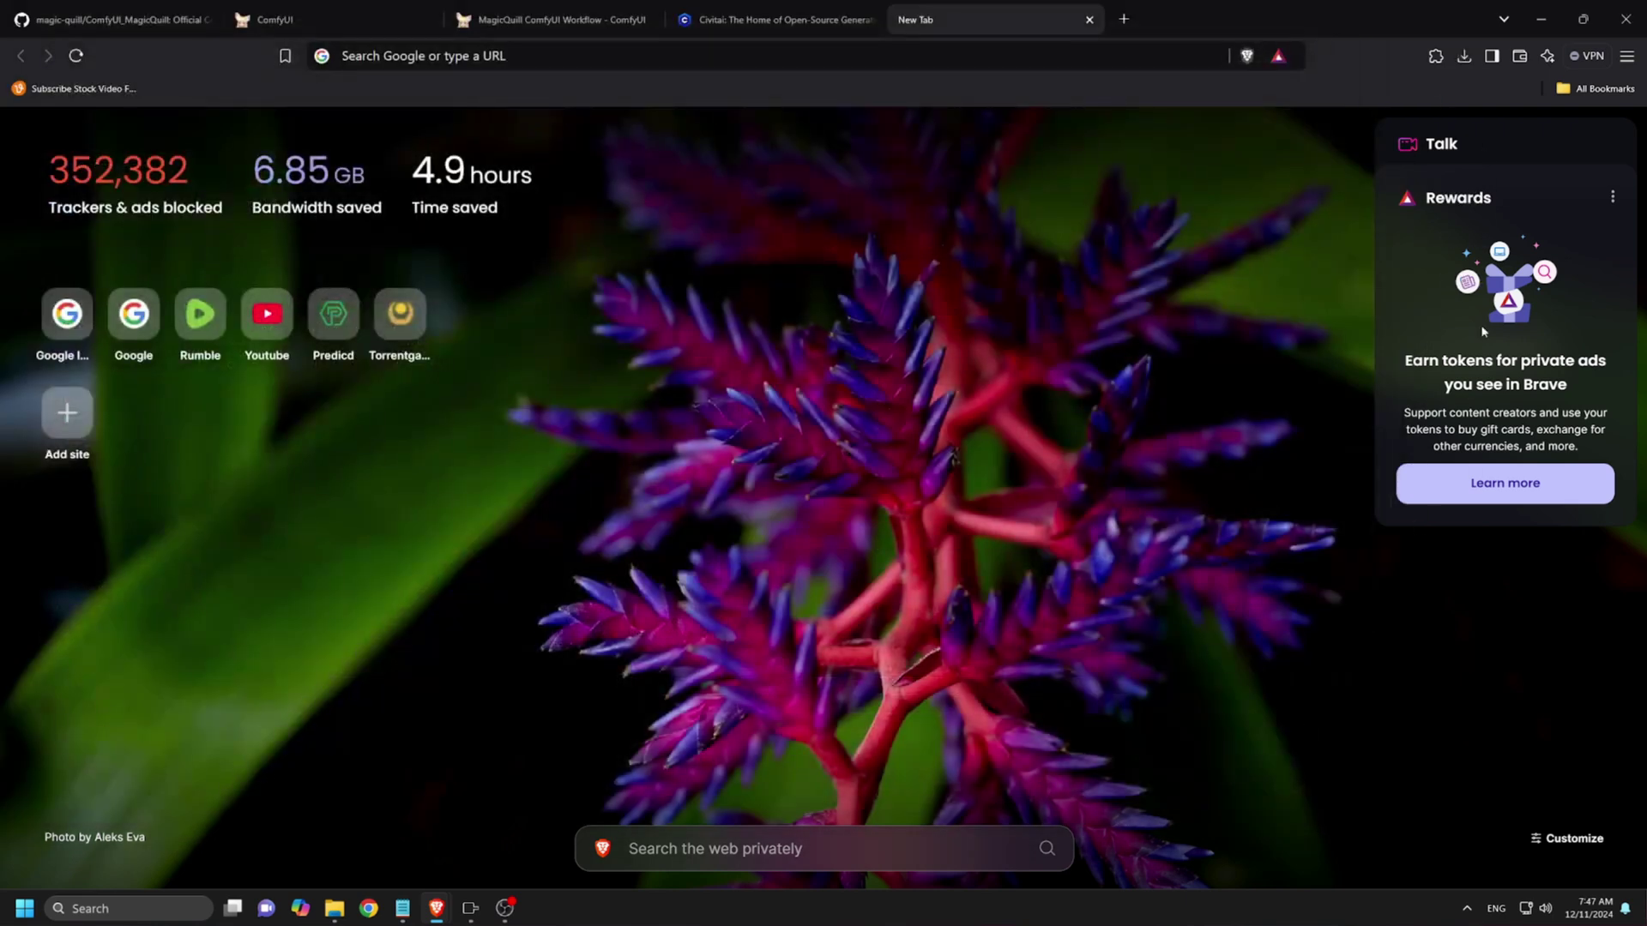
pyautogui.click(1464, 56)
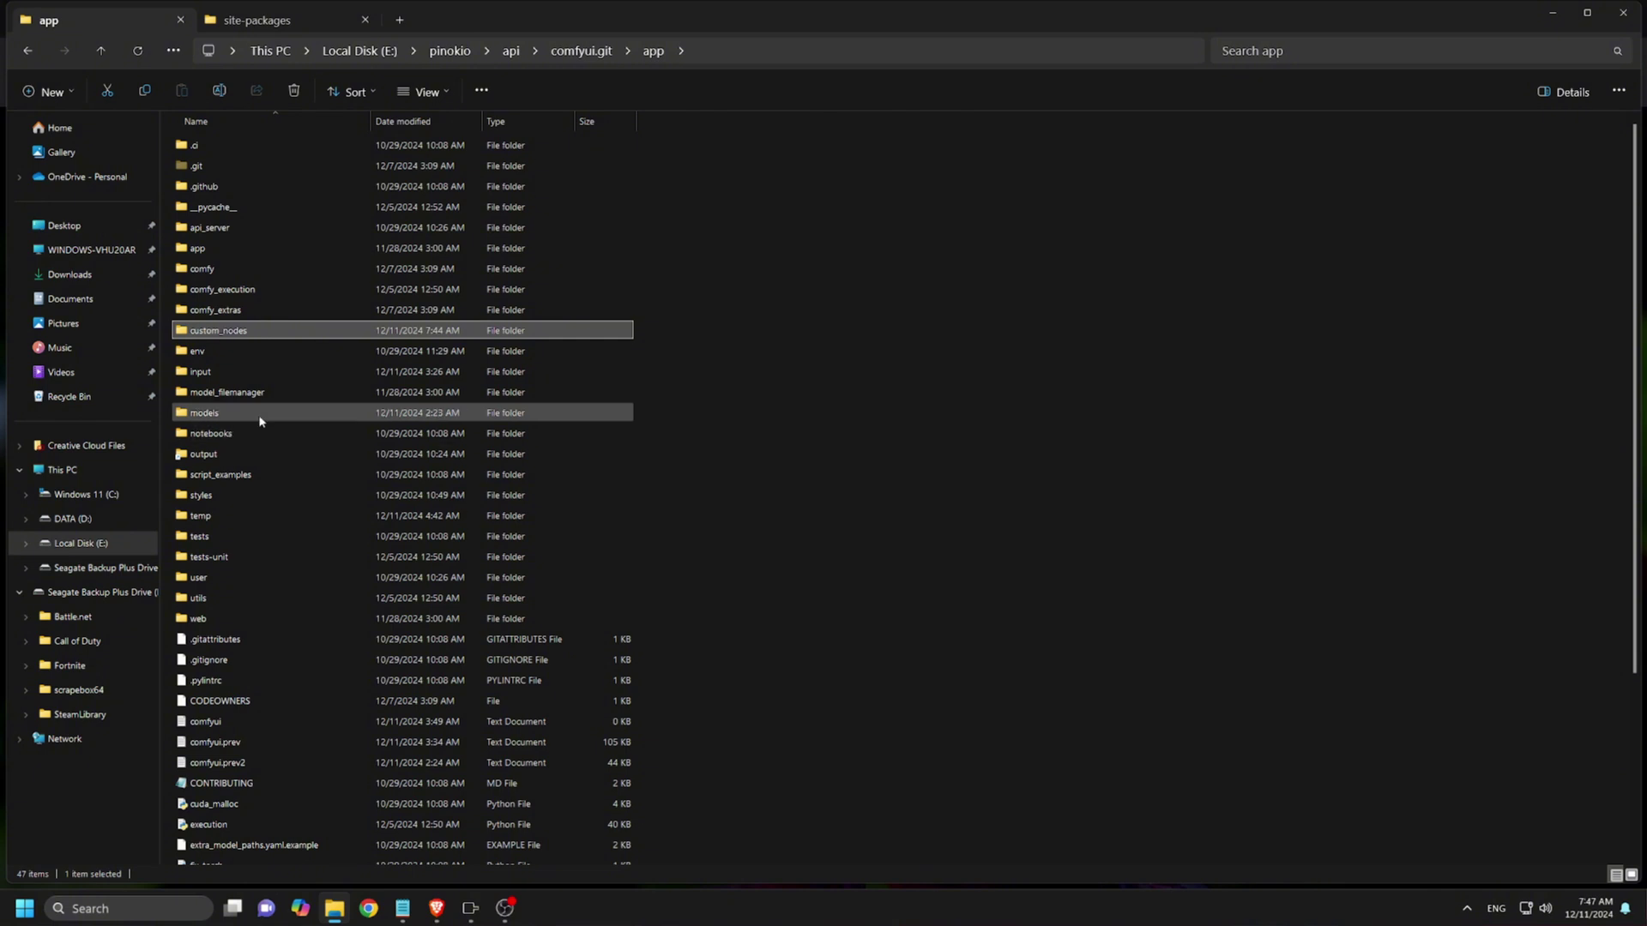
# Step: Open models and check the preprocessor and llava-v1.5-7b-finetune-clean folders
pyautogui.doubleClick(260, 418)
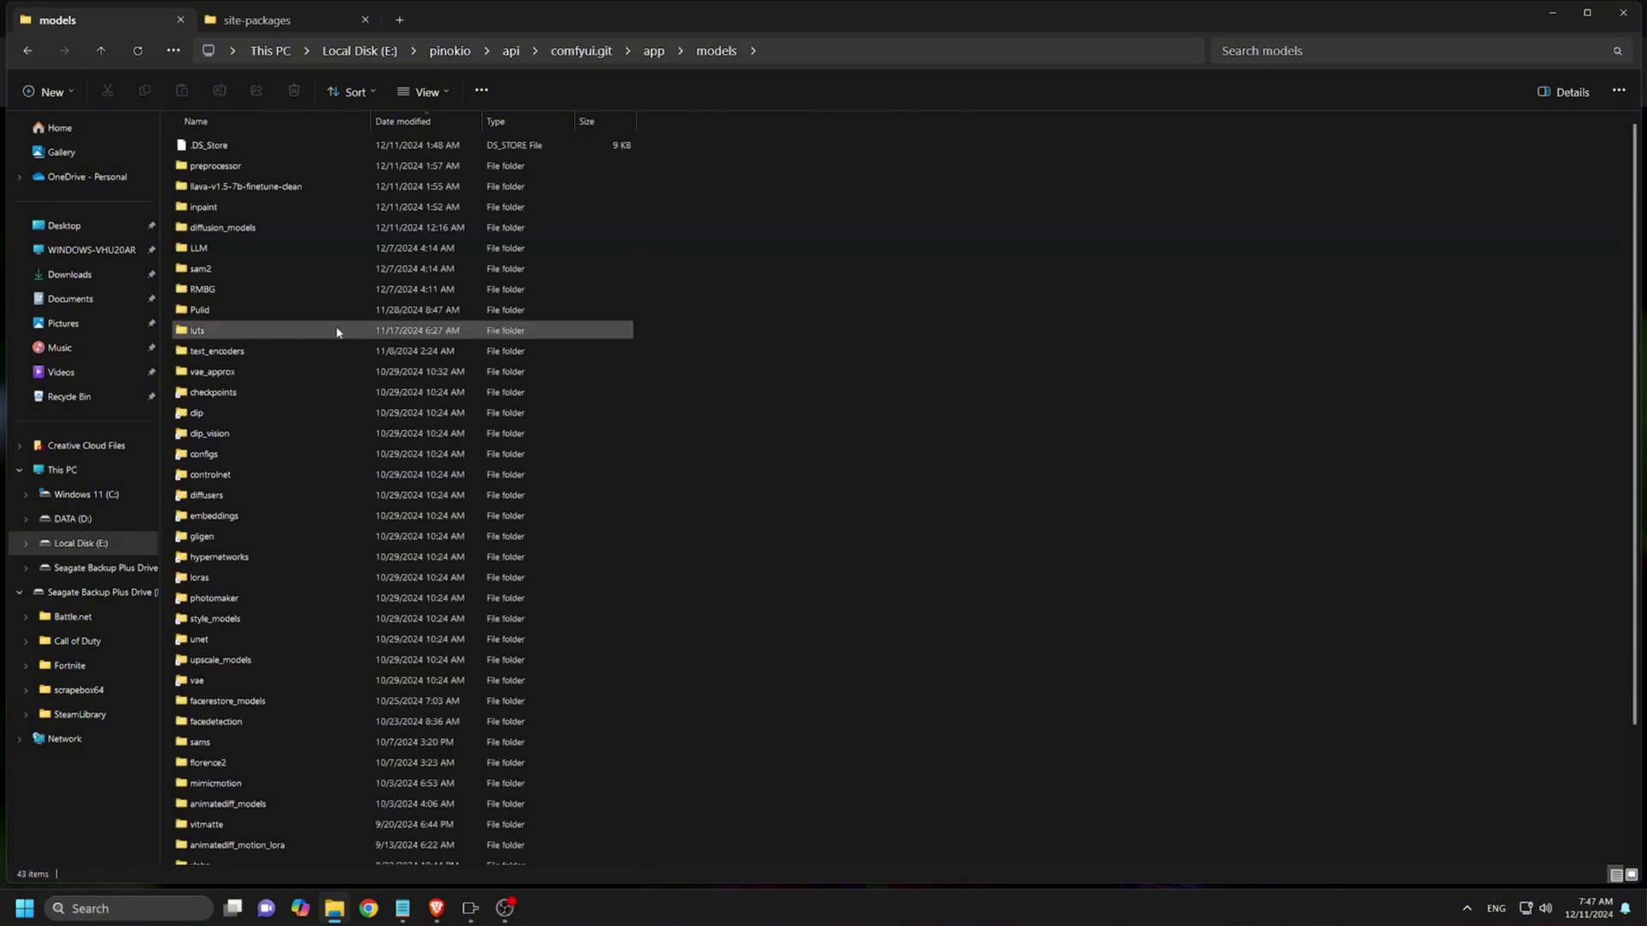
pyautogui.doubleClick(260, 167)
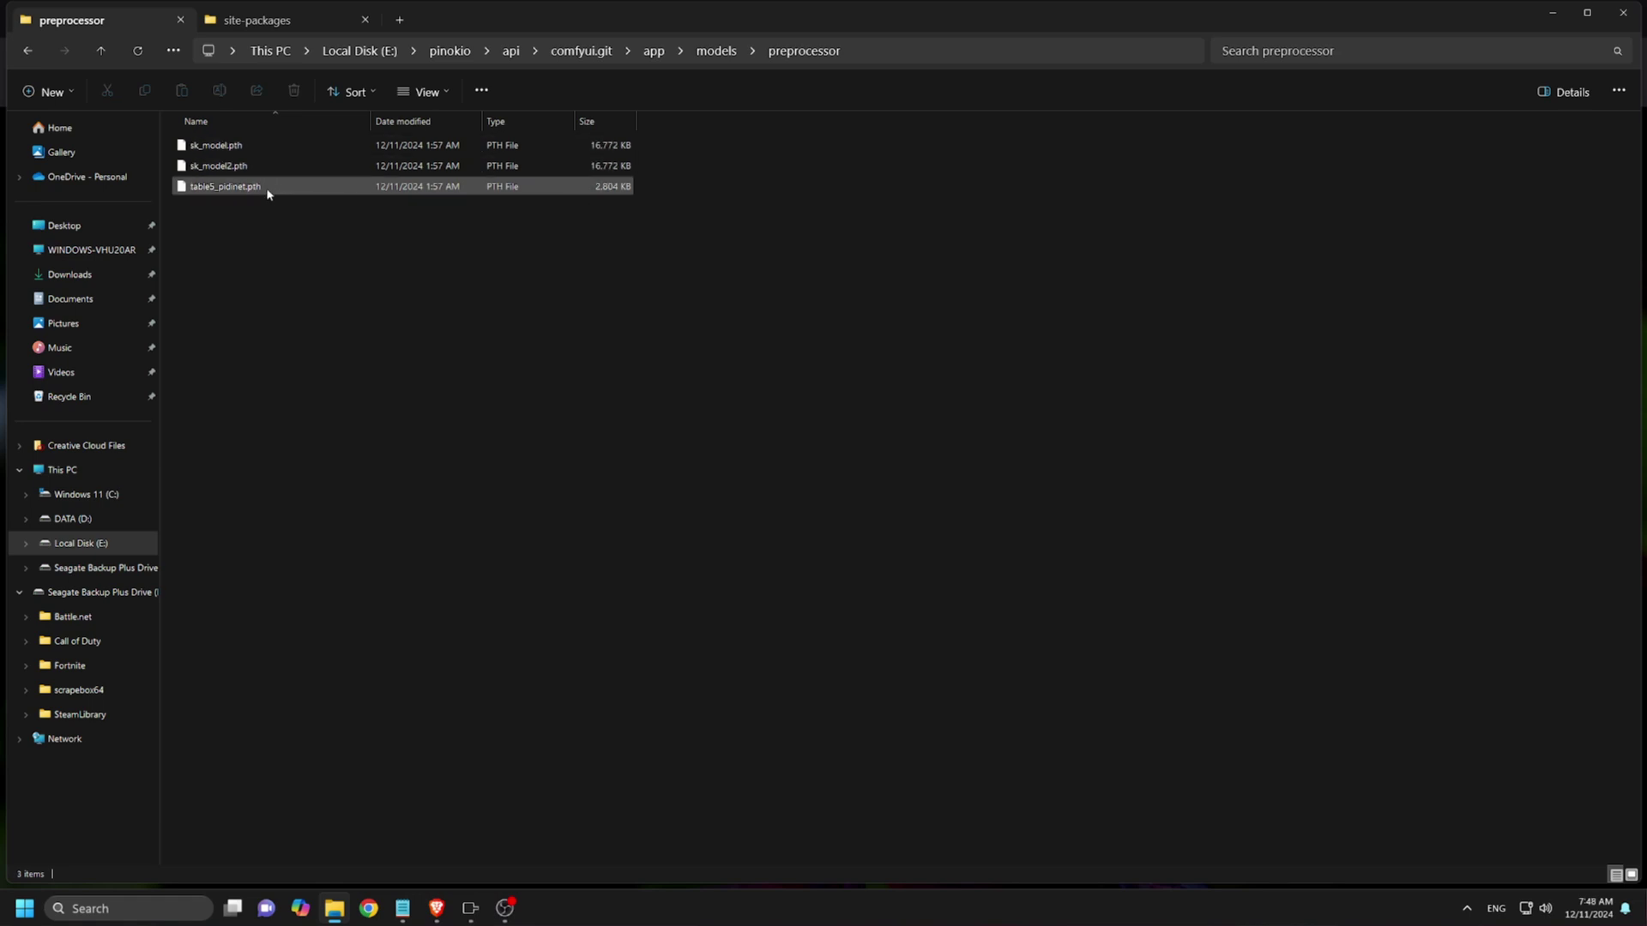
pyautogui.click(28, 52)
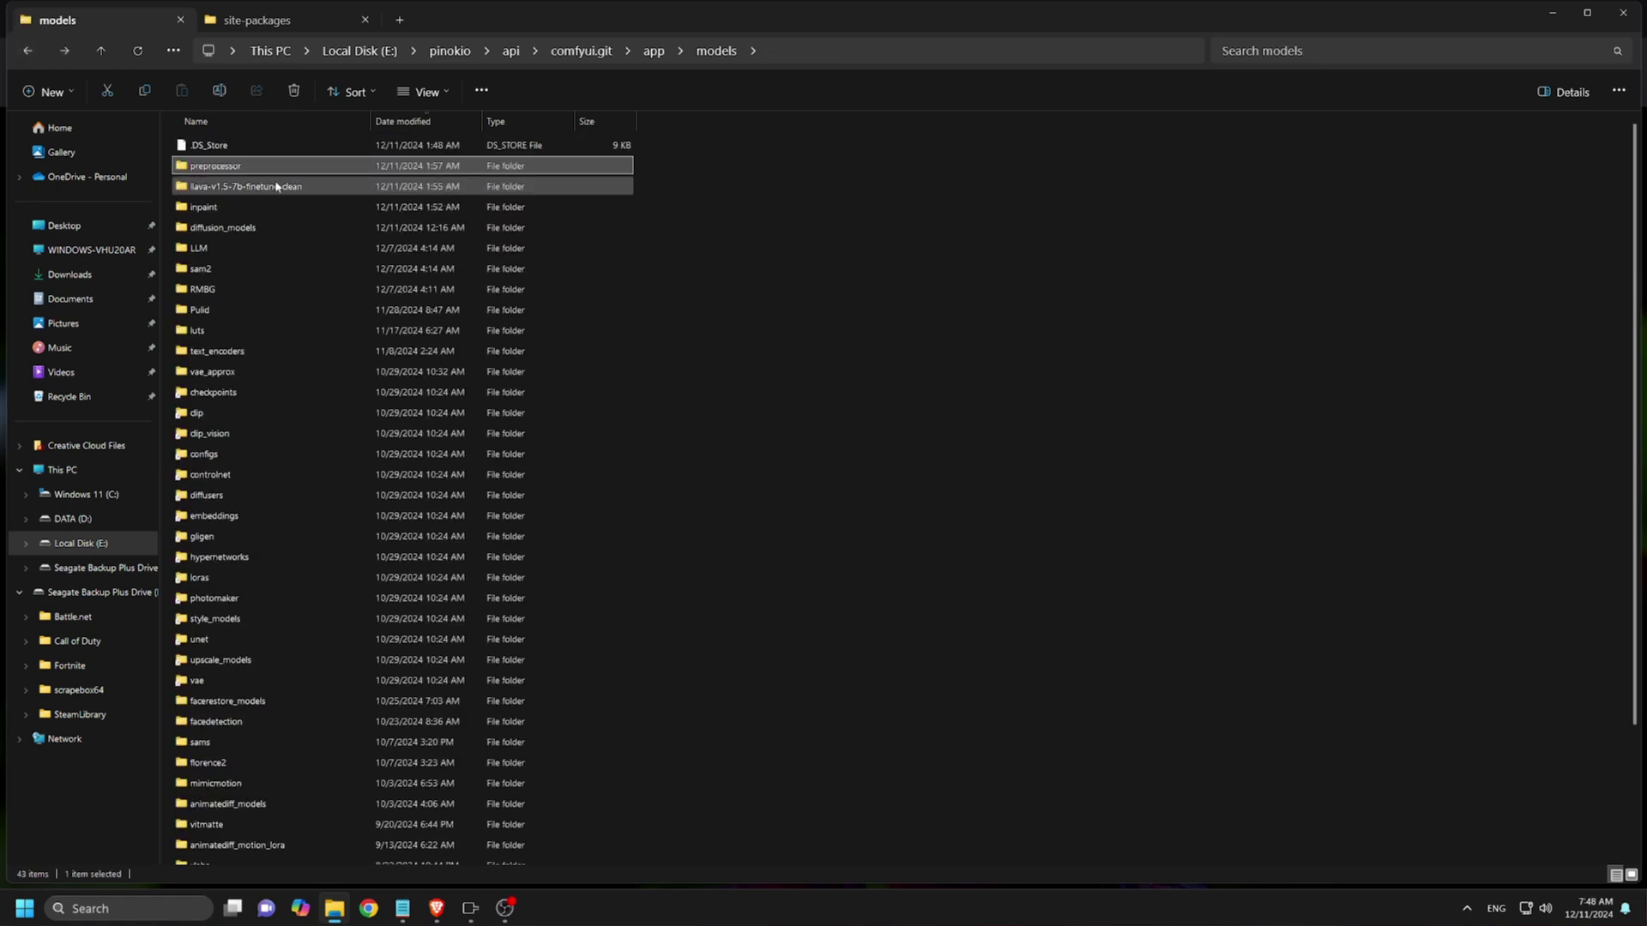
pyautogui.click(276, 186)
pyautogui.doubleClick(276, 186)
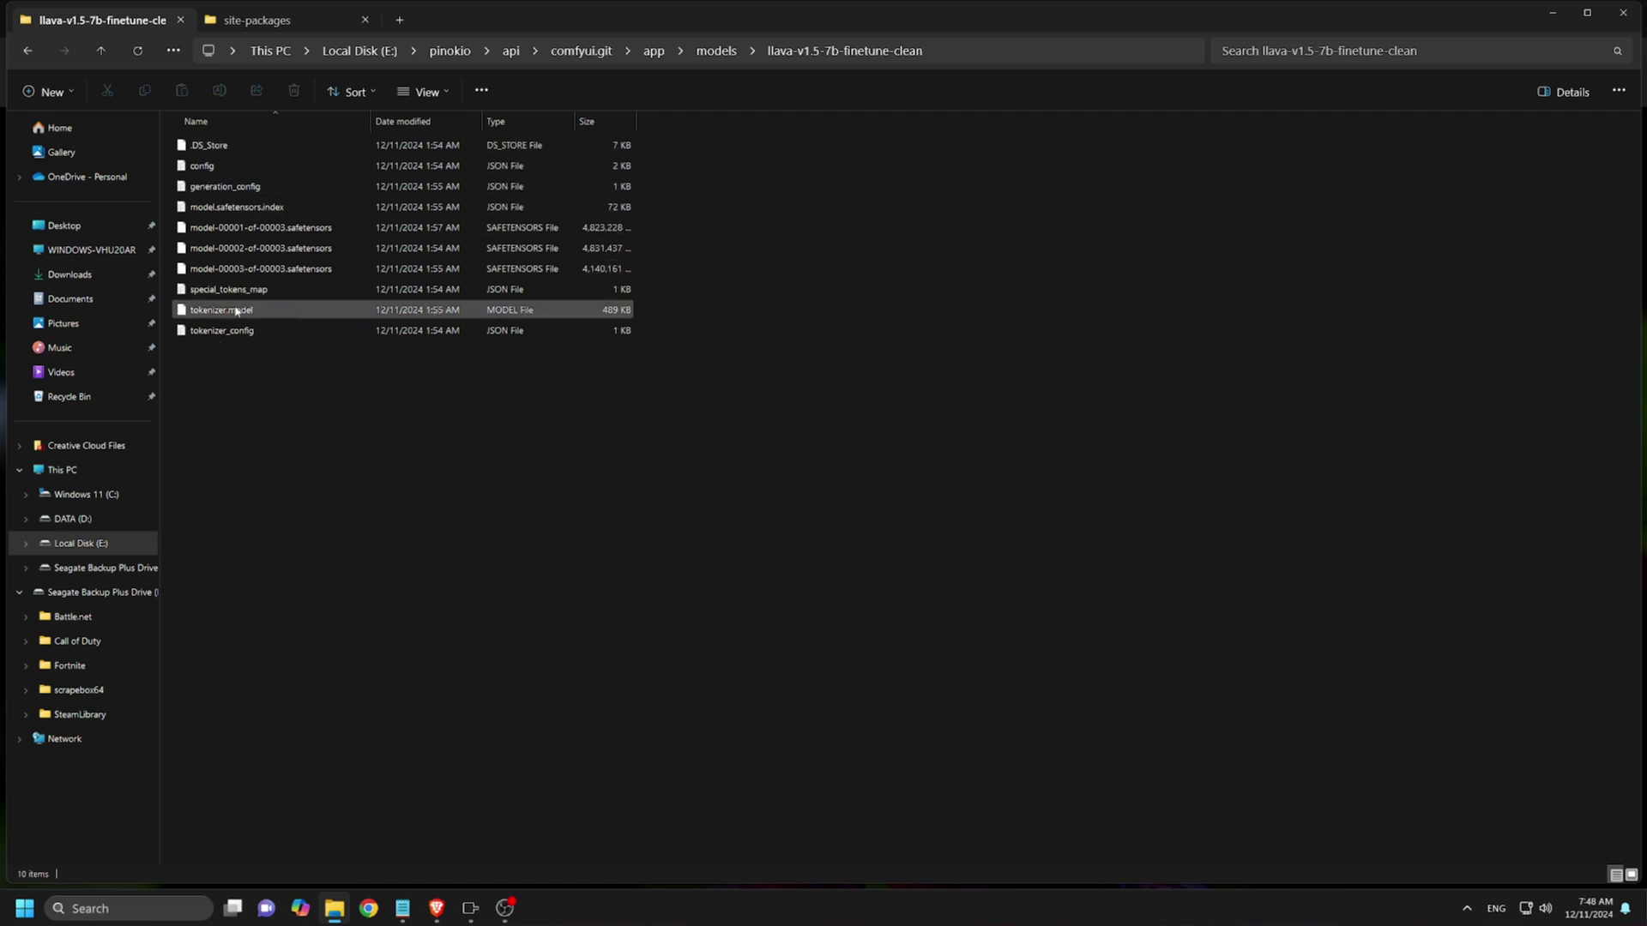
pyautogui.click(28, 51)
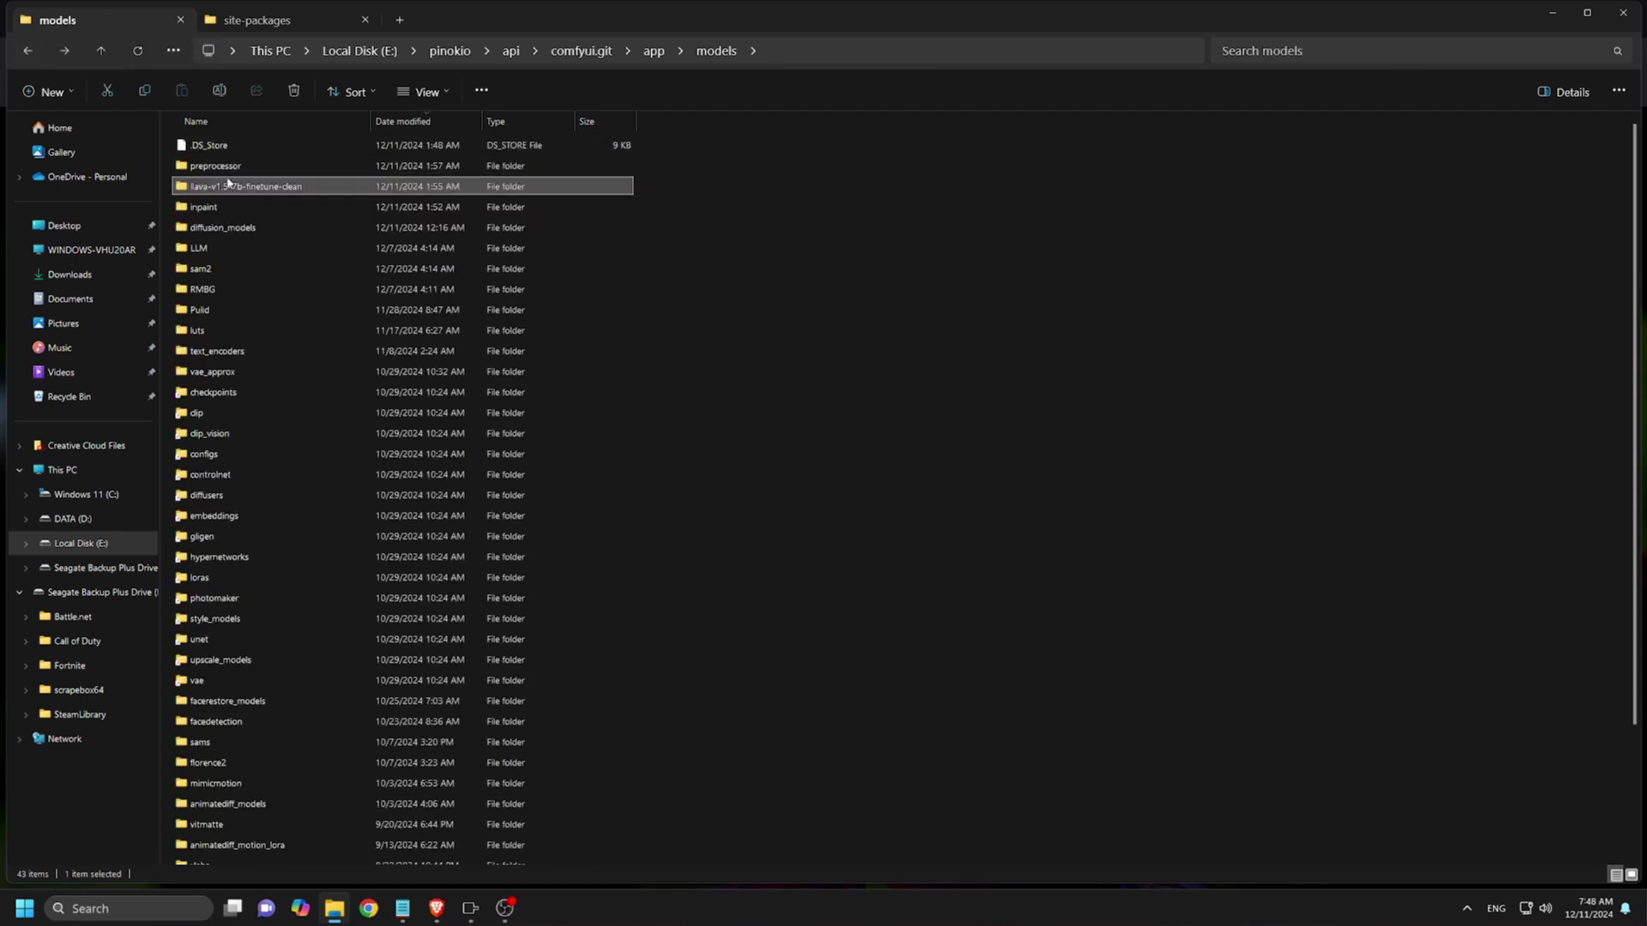
# Step: Check inpaint > brushnet > random_mask_brushnet_ckpt, then return to models
pyautogui.click(234, 209)
pyautogui.doubleClick(234, 208)
pyautogui.doubleClick(235, 145)
pyautogui.doubleClick(235, 145)
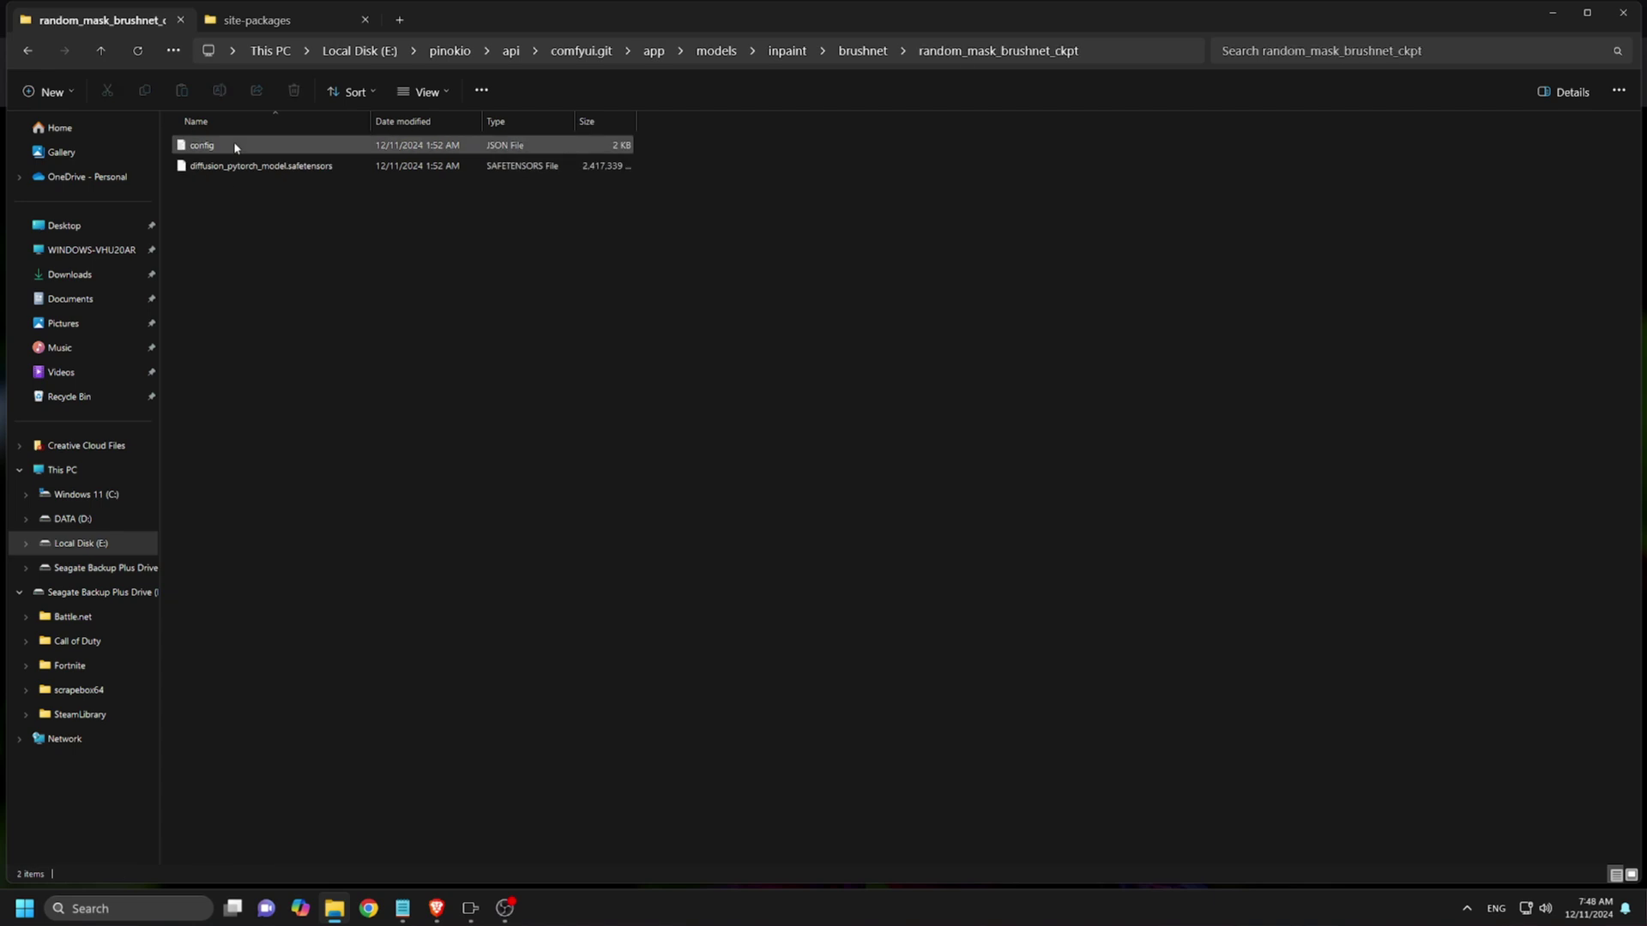
pyautogui.click(28, 53)
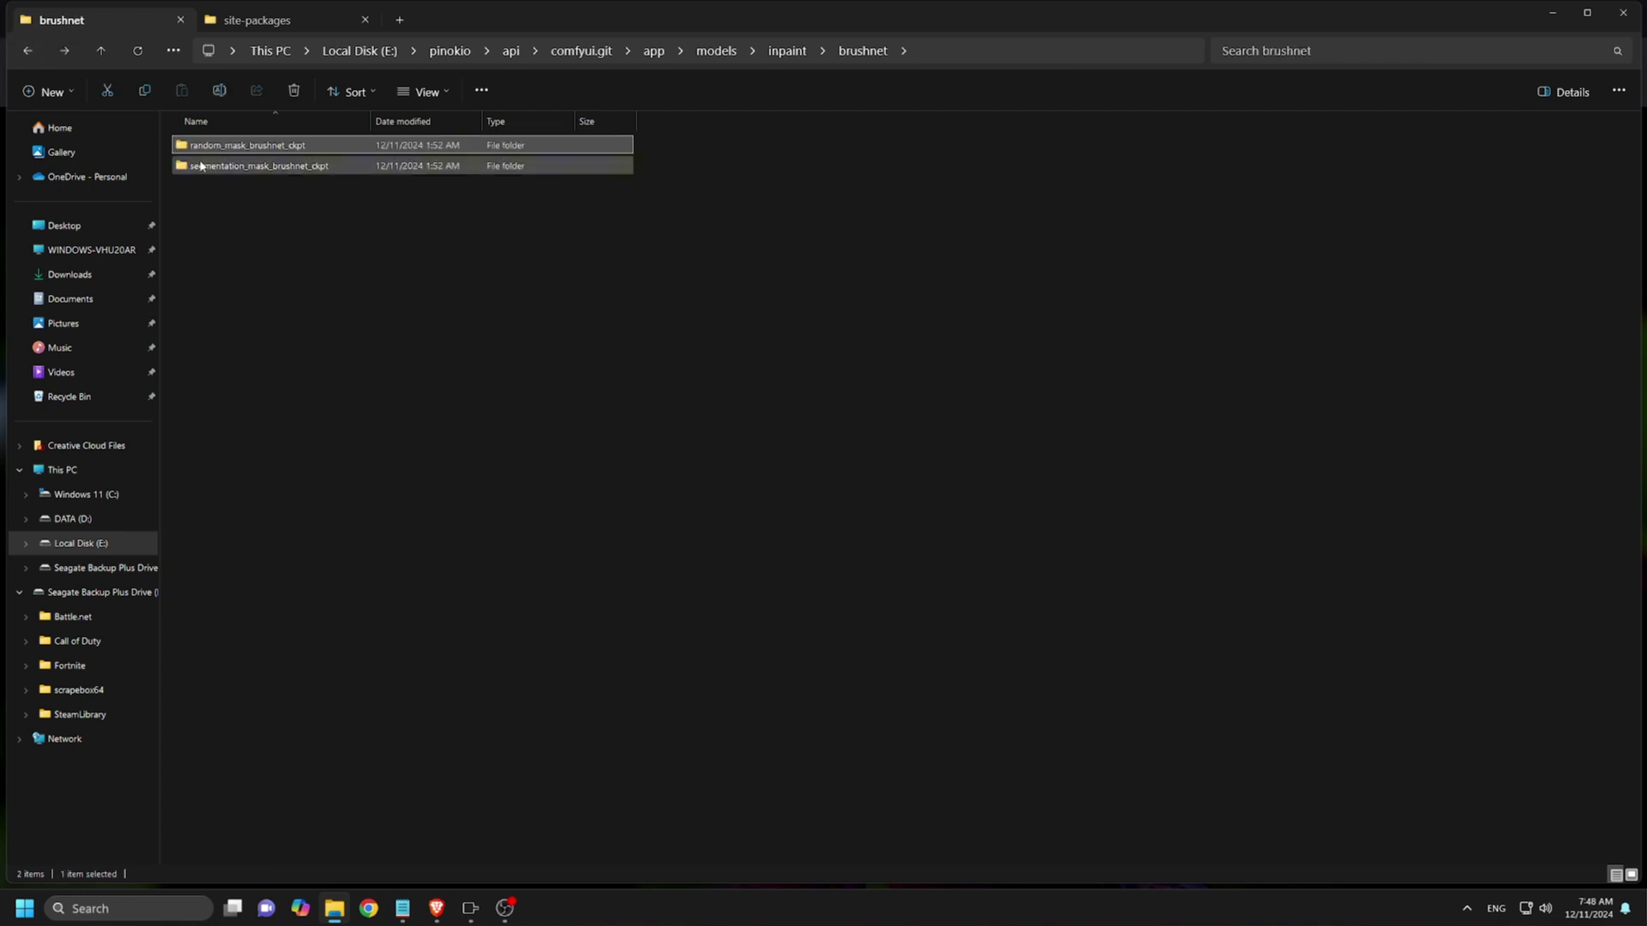
pyautogui.click(28, 52)
pyautogui.click(28, 53)
pyautogui.click(29, 53)
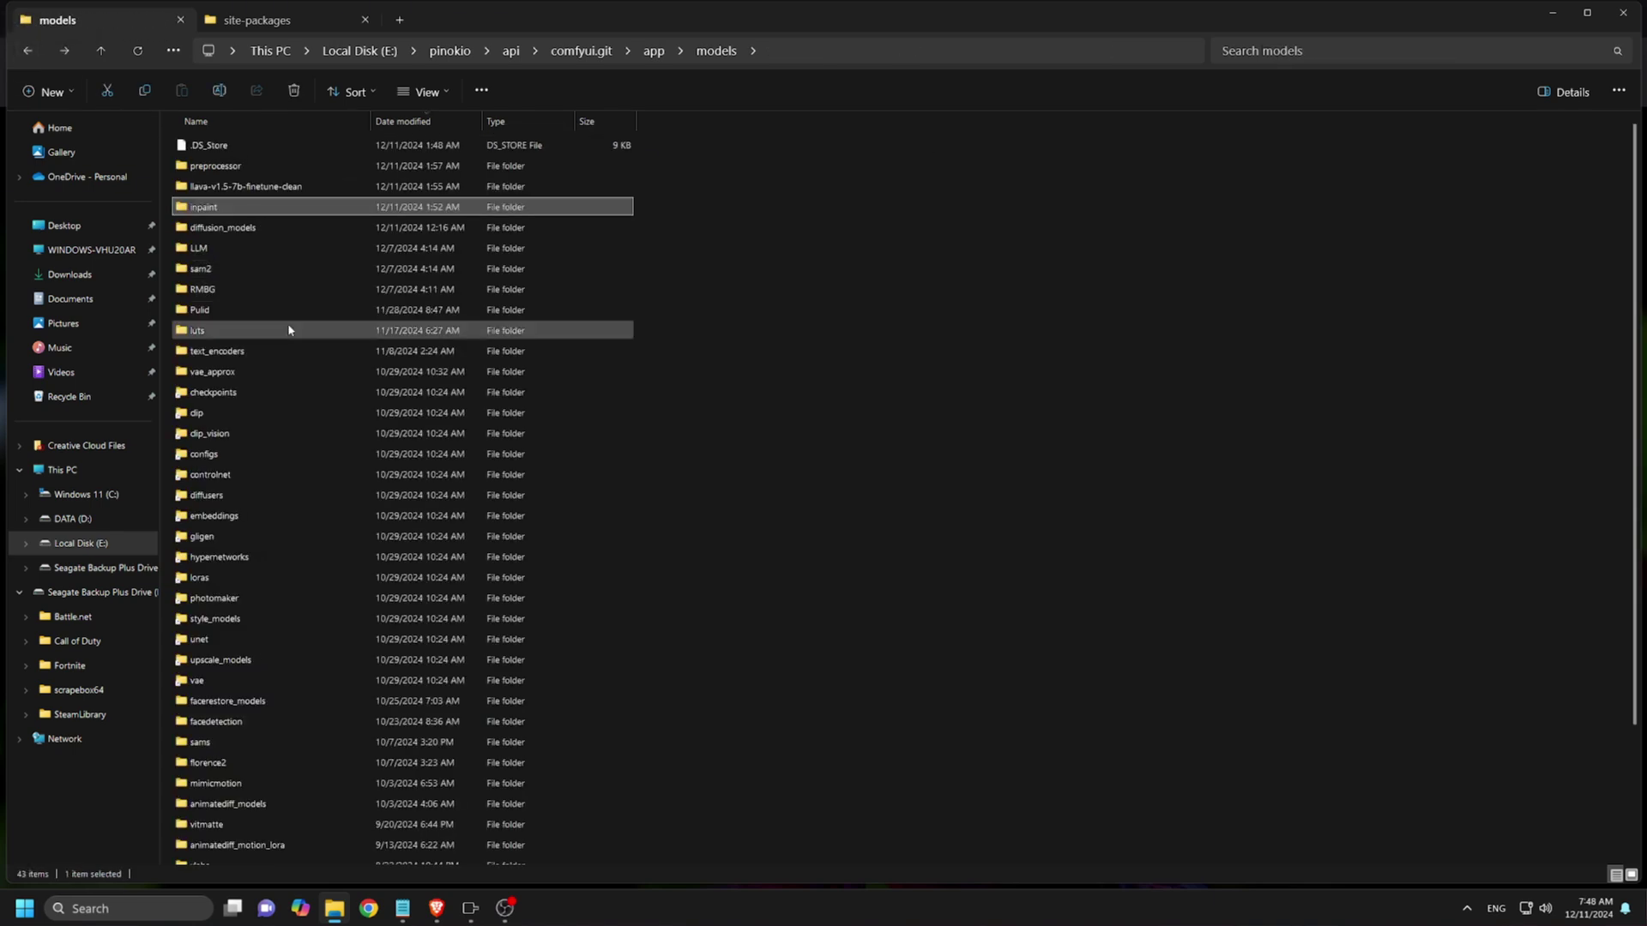
# Step: Check the checkpoints/SD1.5, controlnet and configs folders, ending back in models
pyautogui.doubleClick(252, 393)
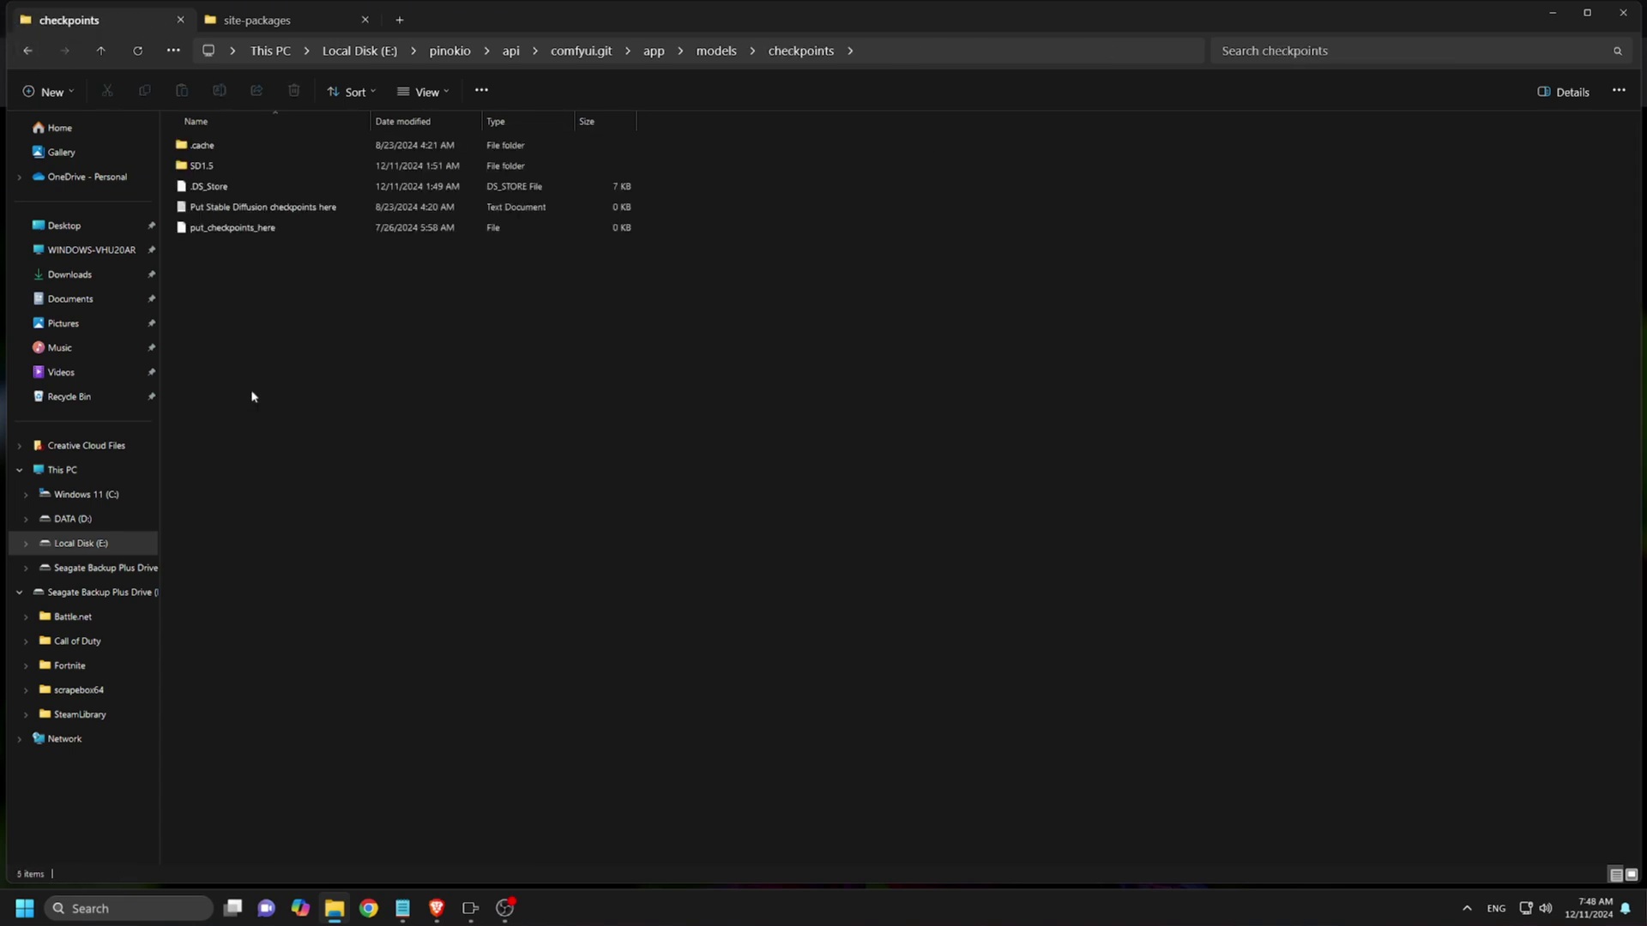
pyautogui.doubleClick(247, 167)
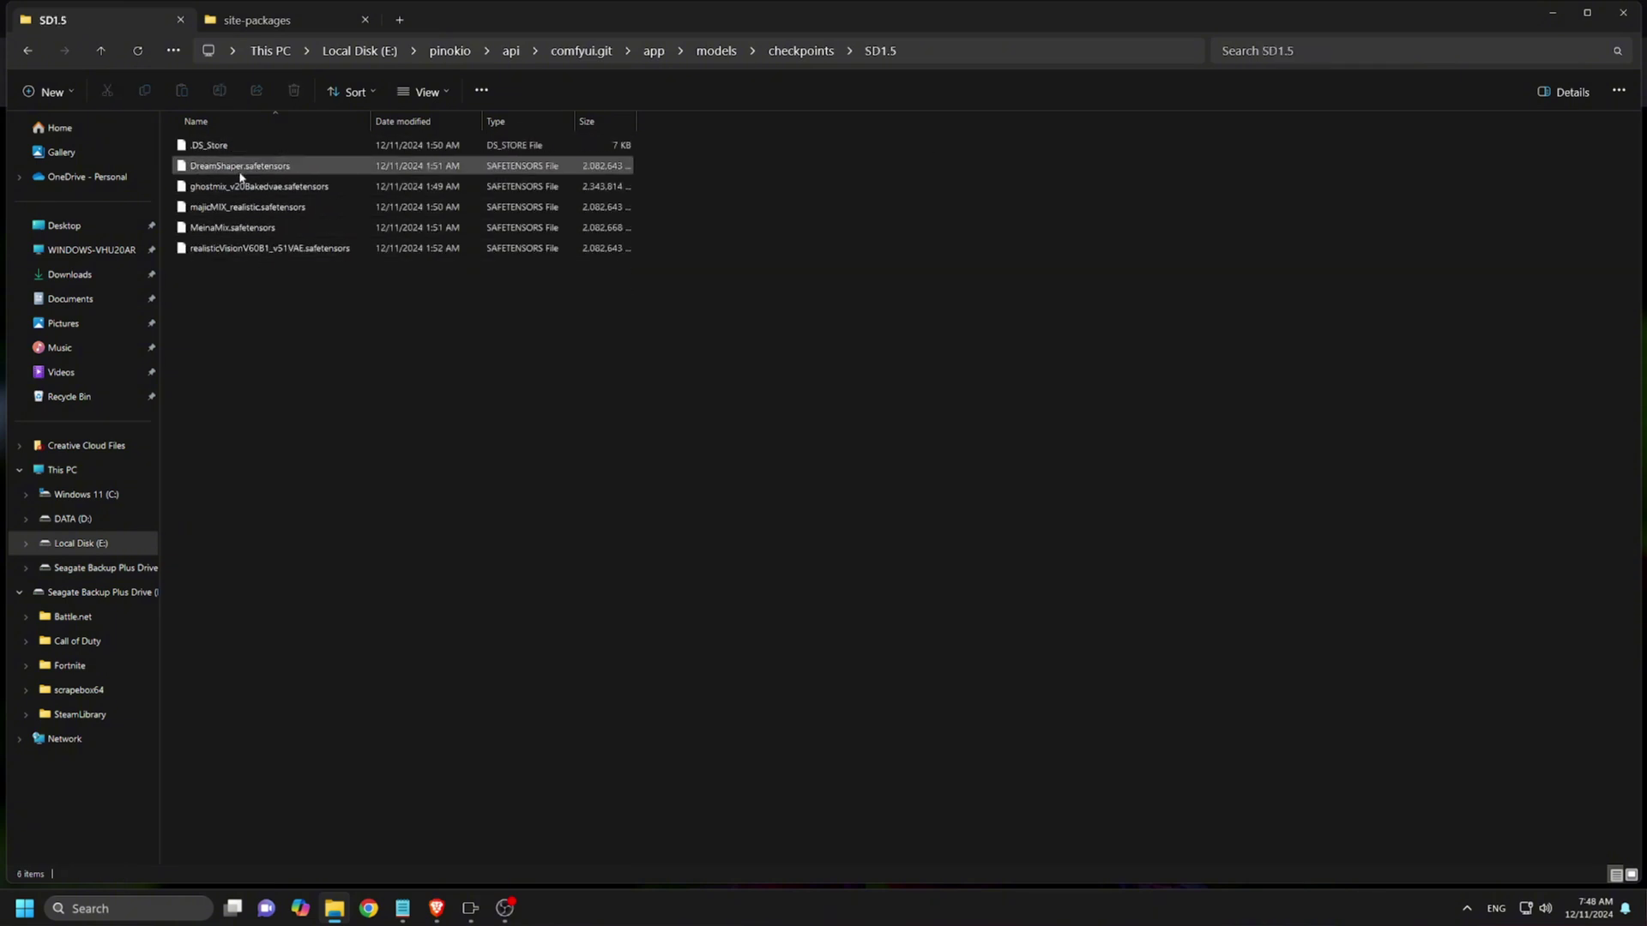
pyautogui.hotkey('alt', 'Left')
pyautogui.hotkey('alt', 'Left')
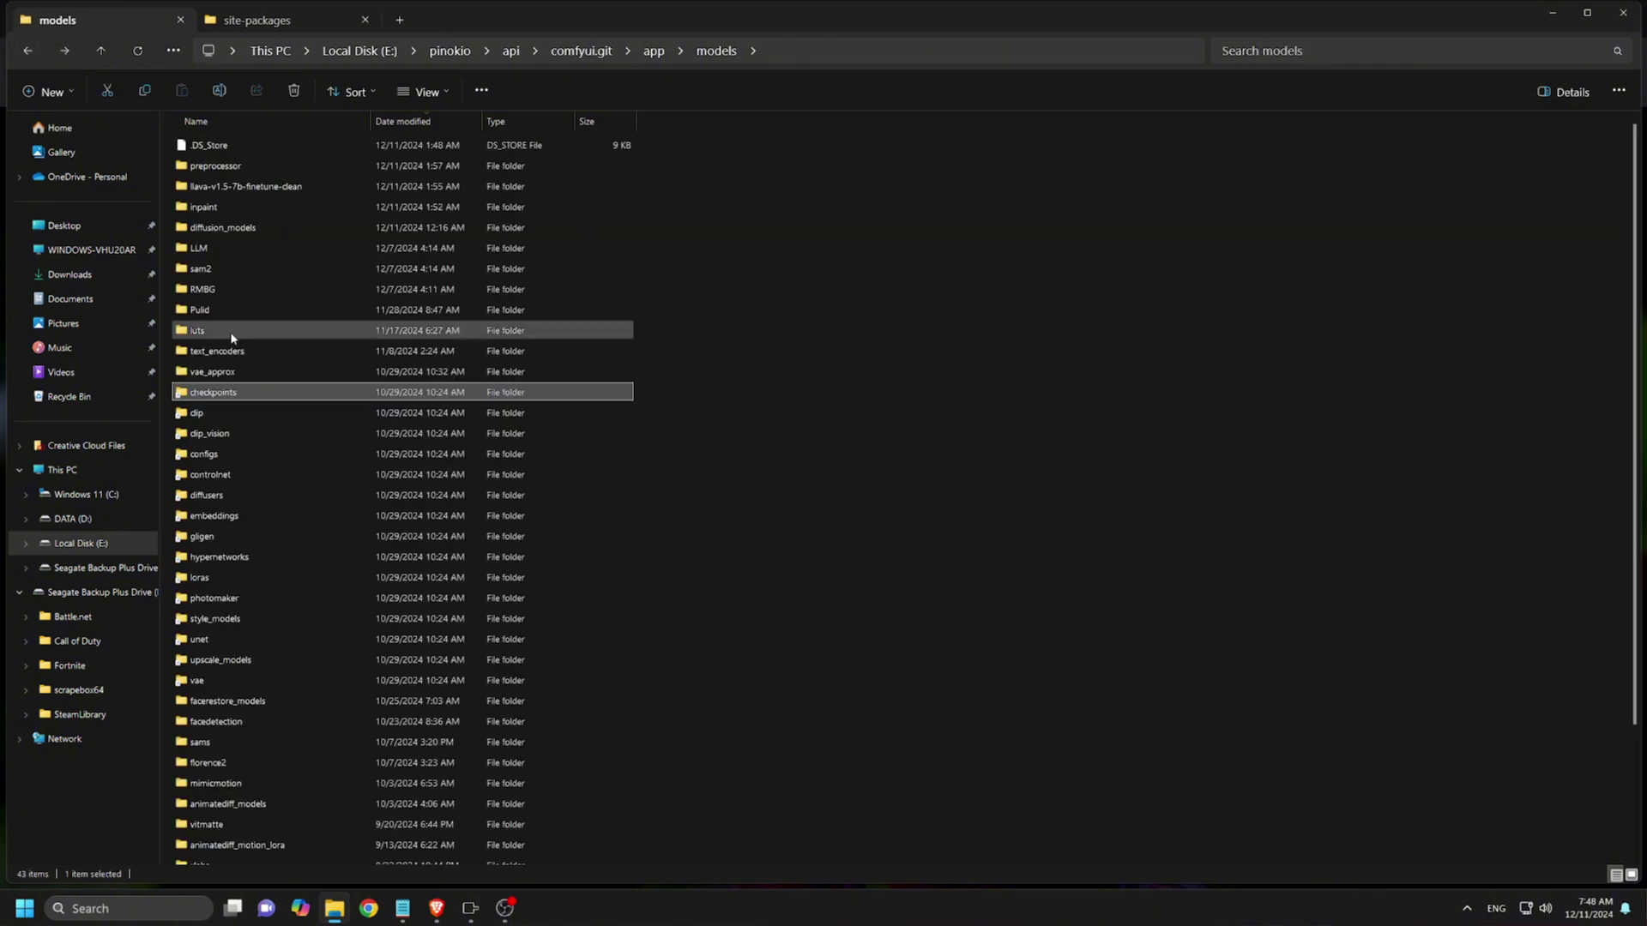
pyautogui.doubleClick(258, 476)
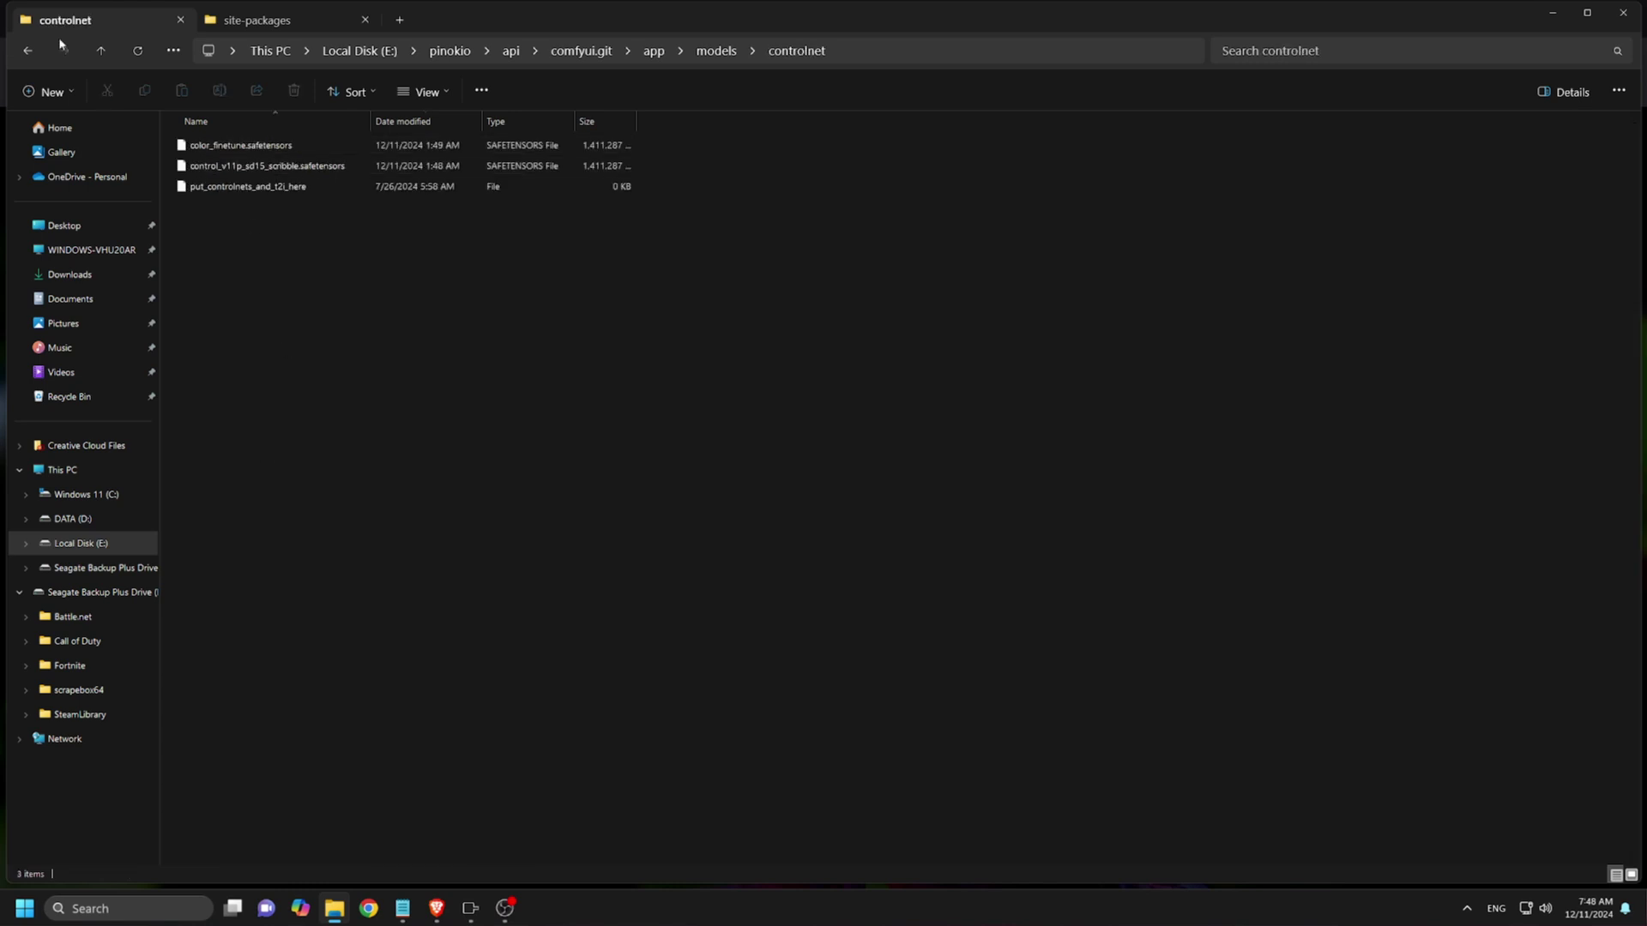
pyautogui.click(30, 51)
pyautogui.doubleClick(283, 455)
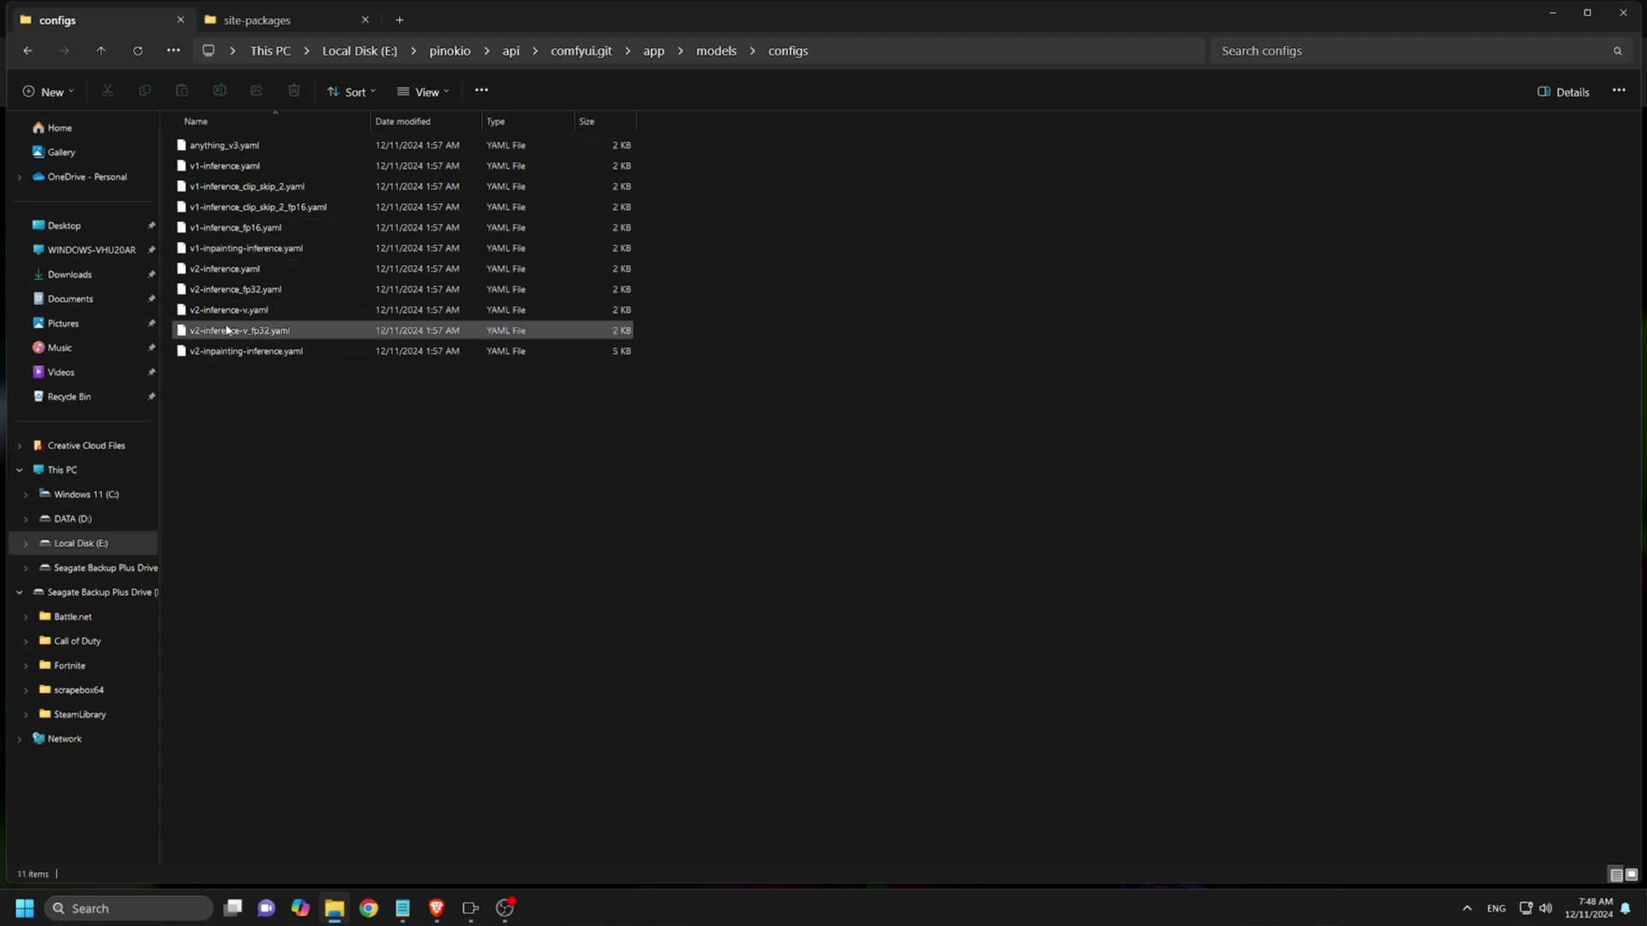
pyautogui.click(29, 51)
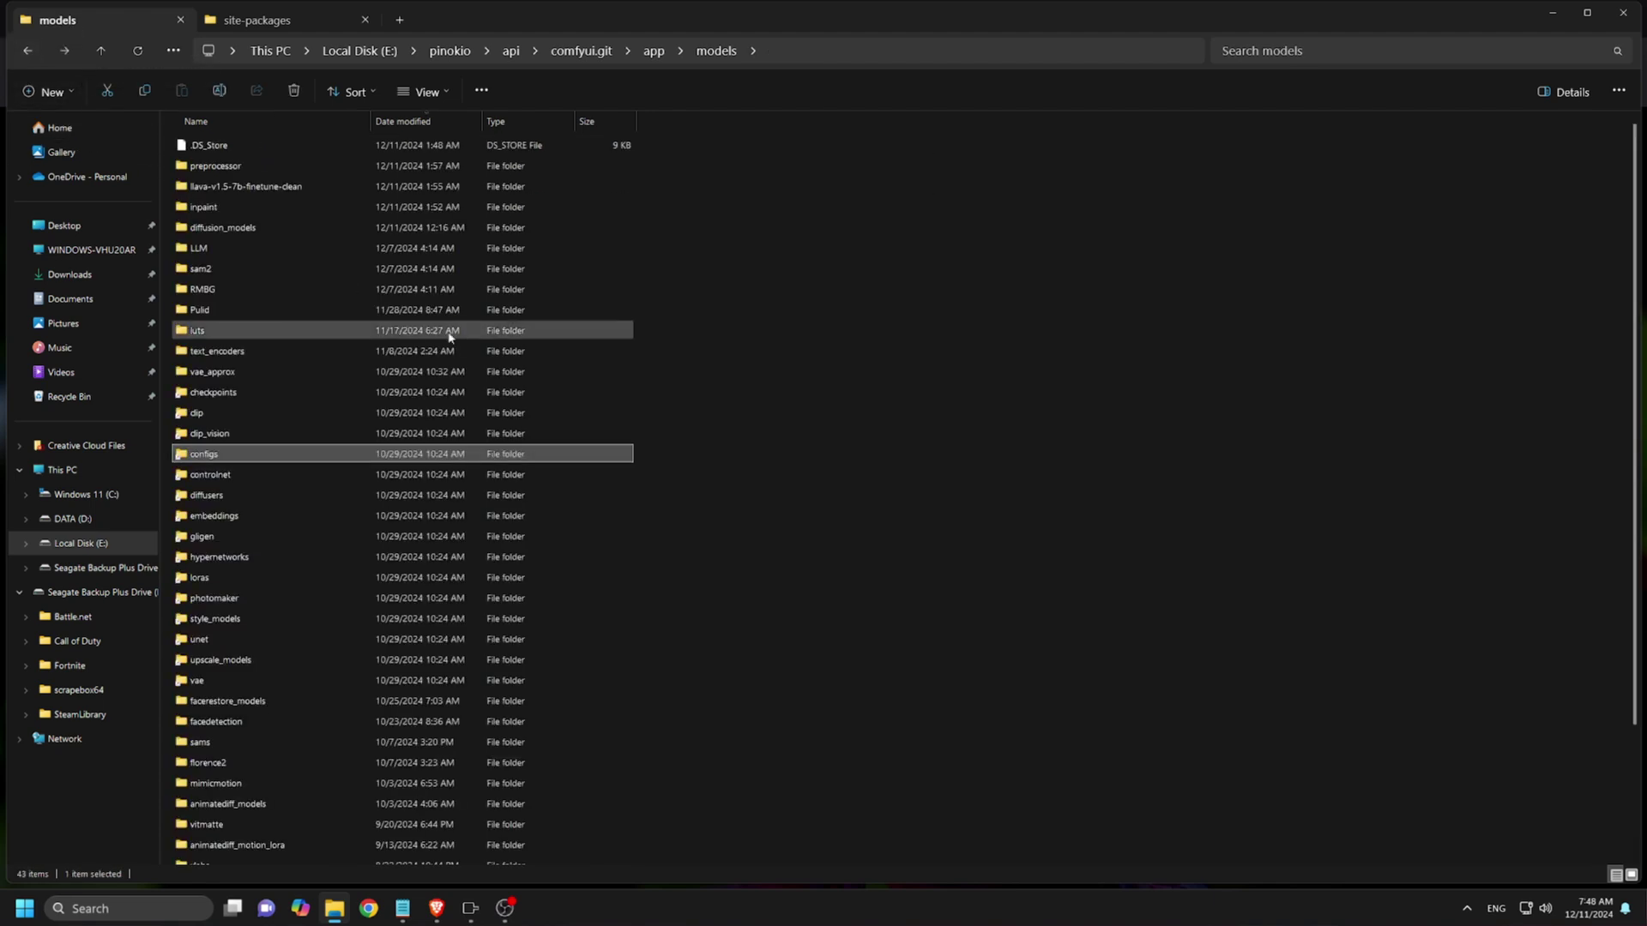
# Step: Navigate pinokio > api > comfyui.git > app > env > Lib > site-packages
pyautogui.click(449, 50)
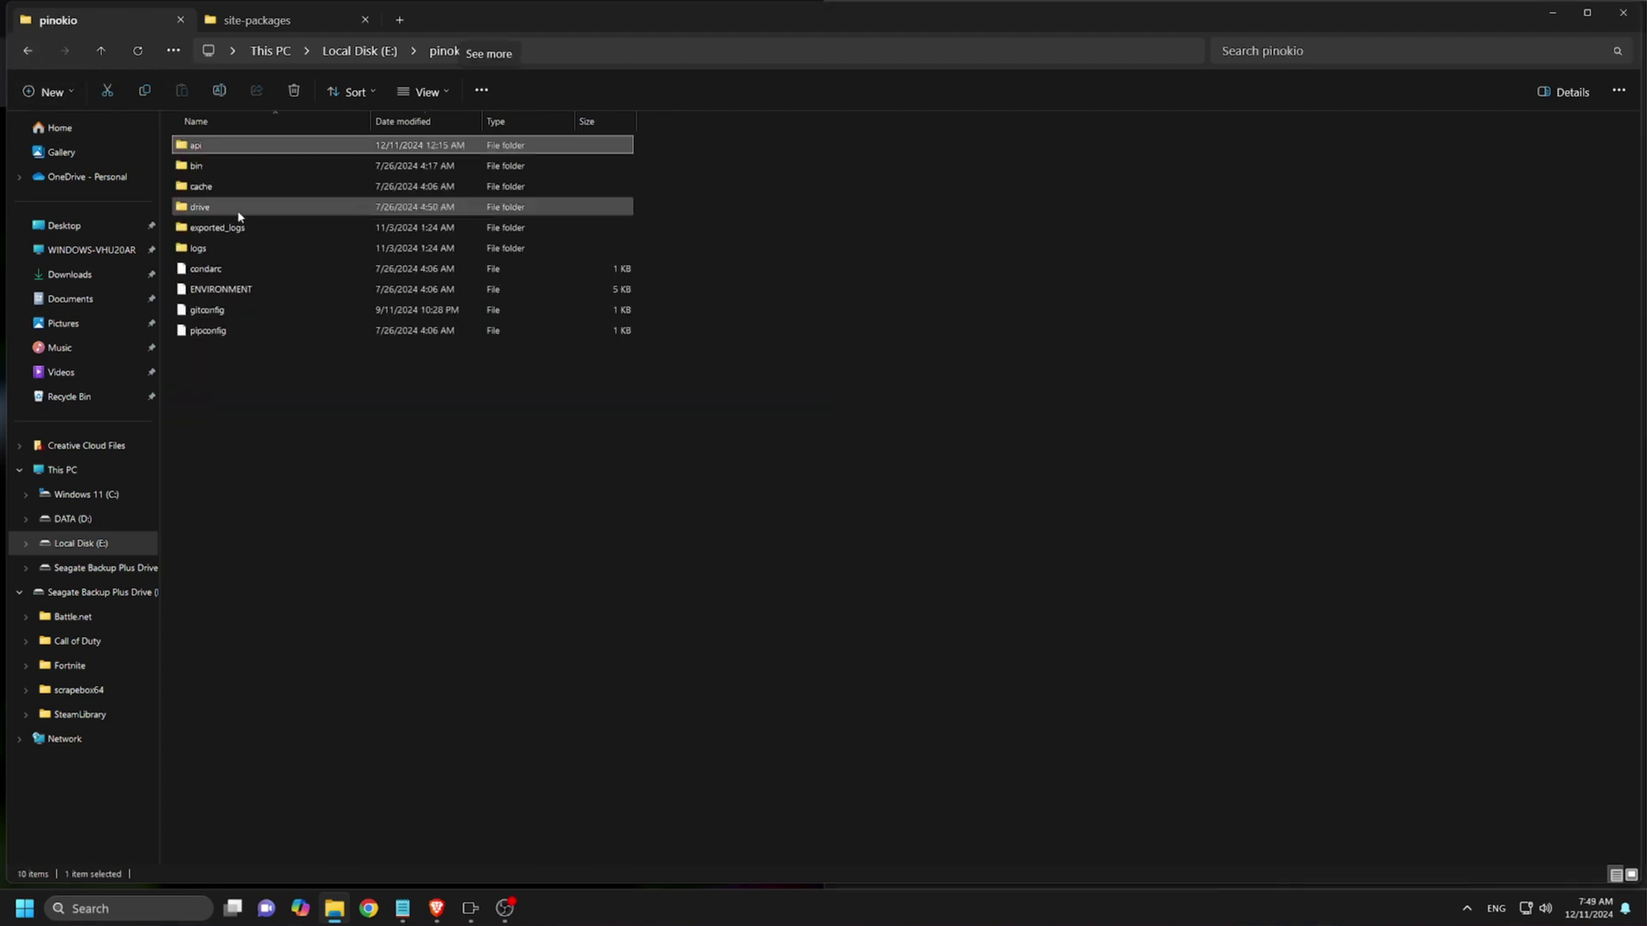
pyautogui.doubleClick(249, 147)
pyautogui.doubleClick(250, 146)
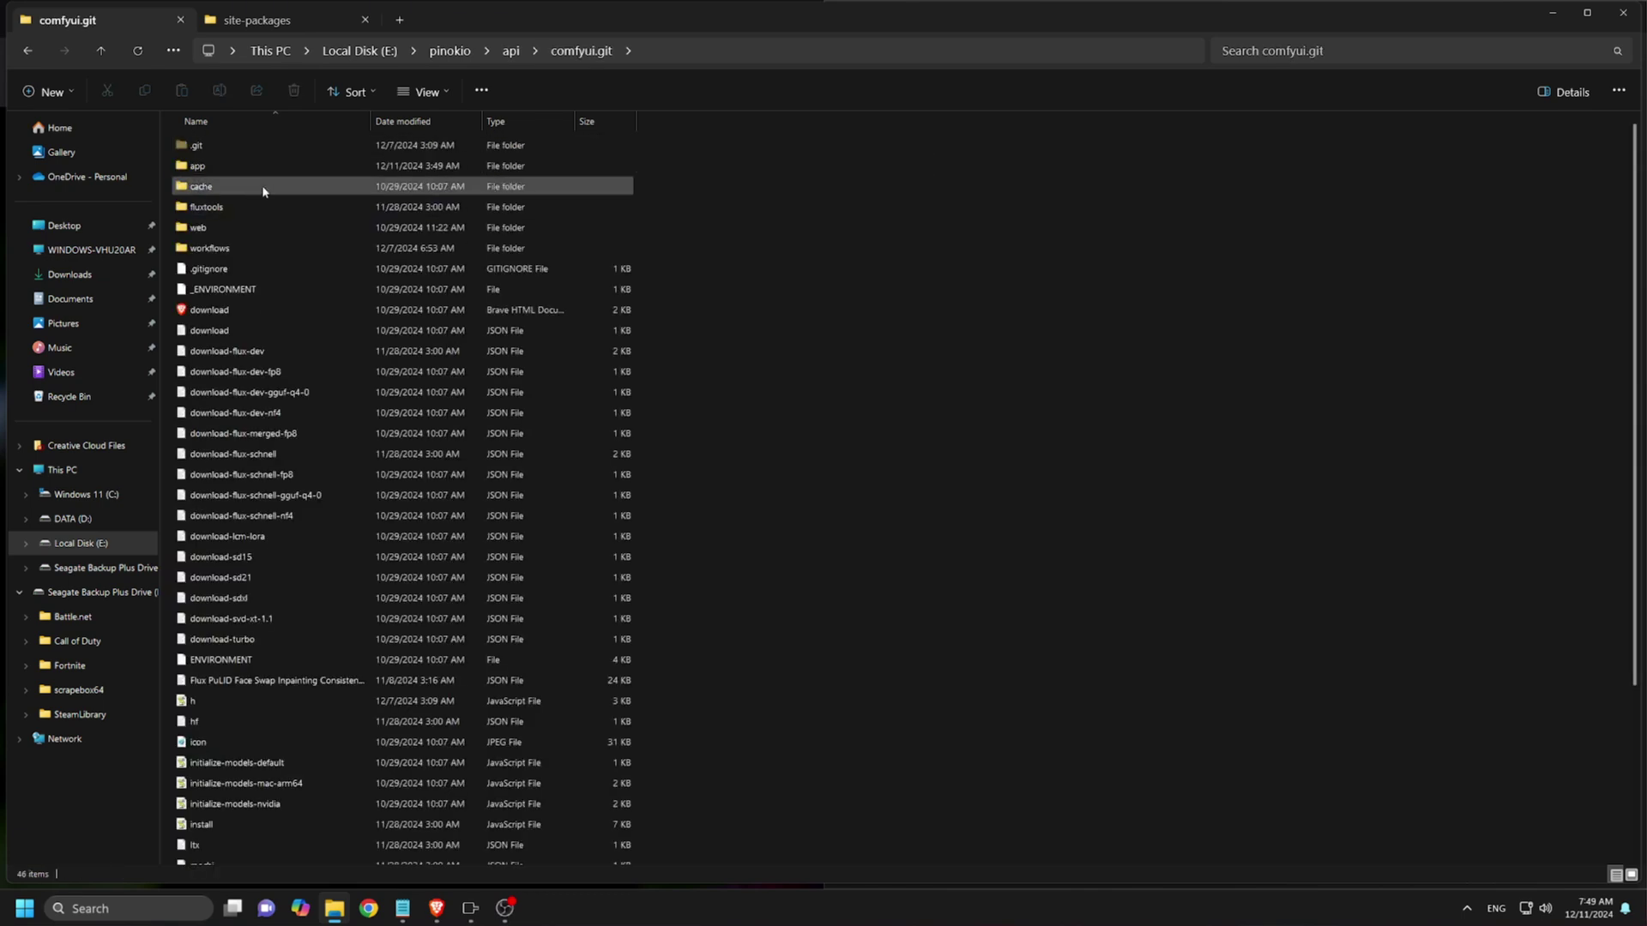
pyautogui.doubleClick(241, 167)
pyautogui.doubleClick(265, 352)
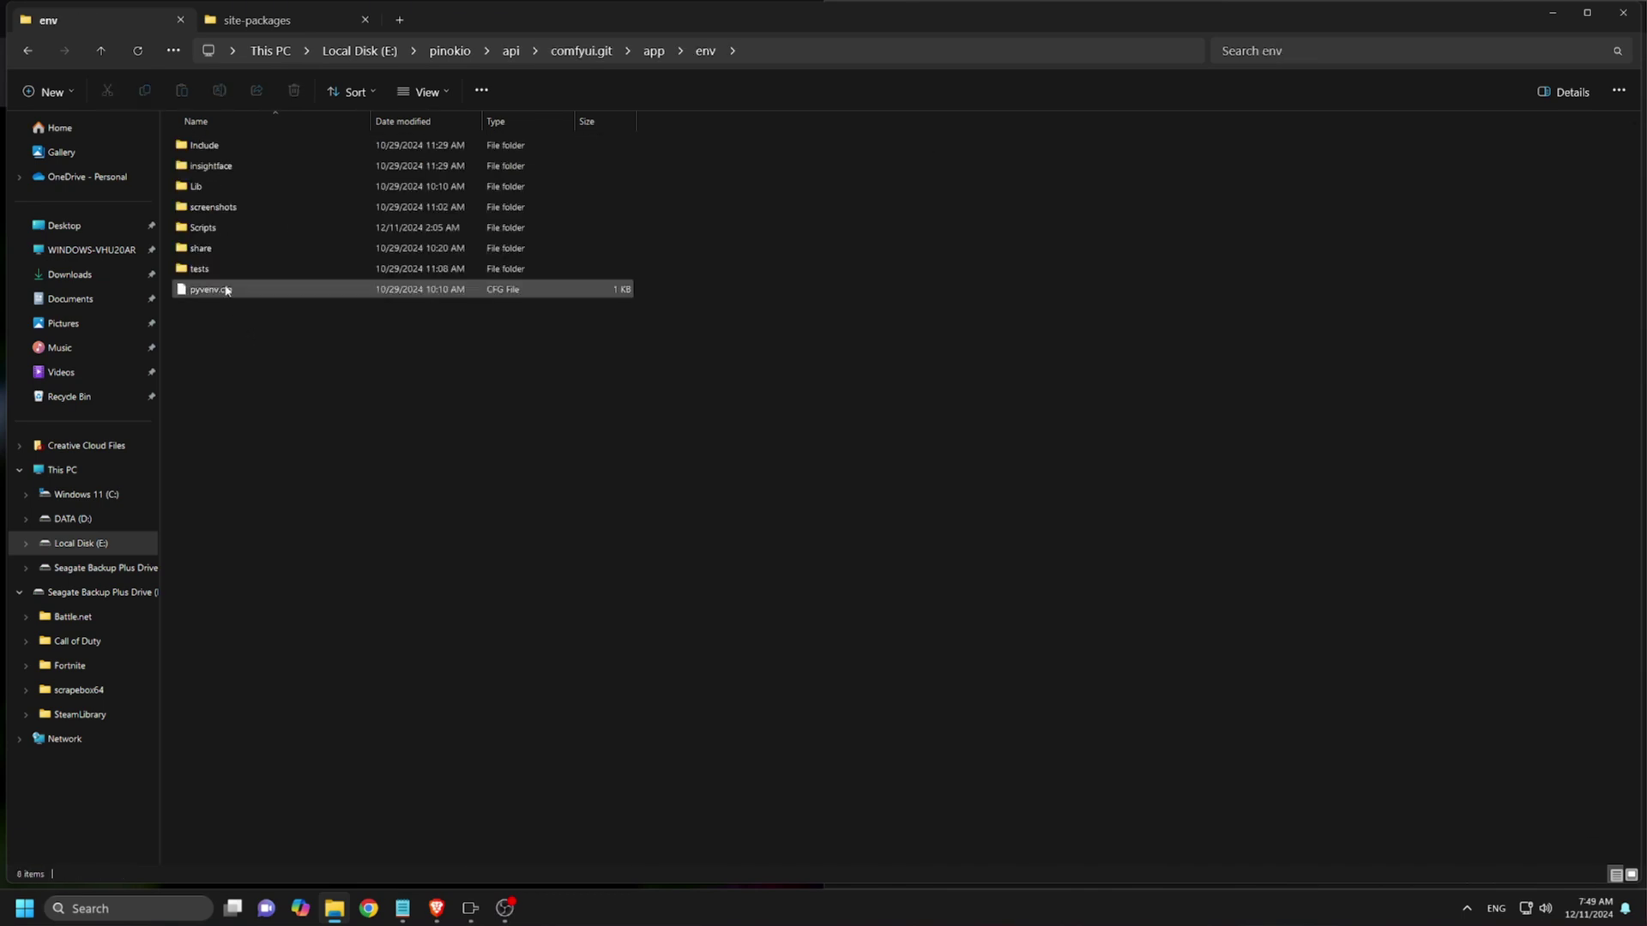
pyautogui.doubleClick(259, 188)
pyautogui.doubleClick(273, 148)
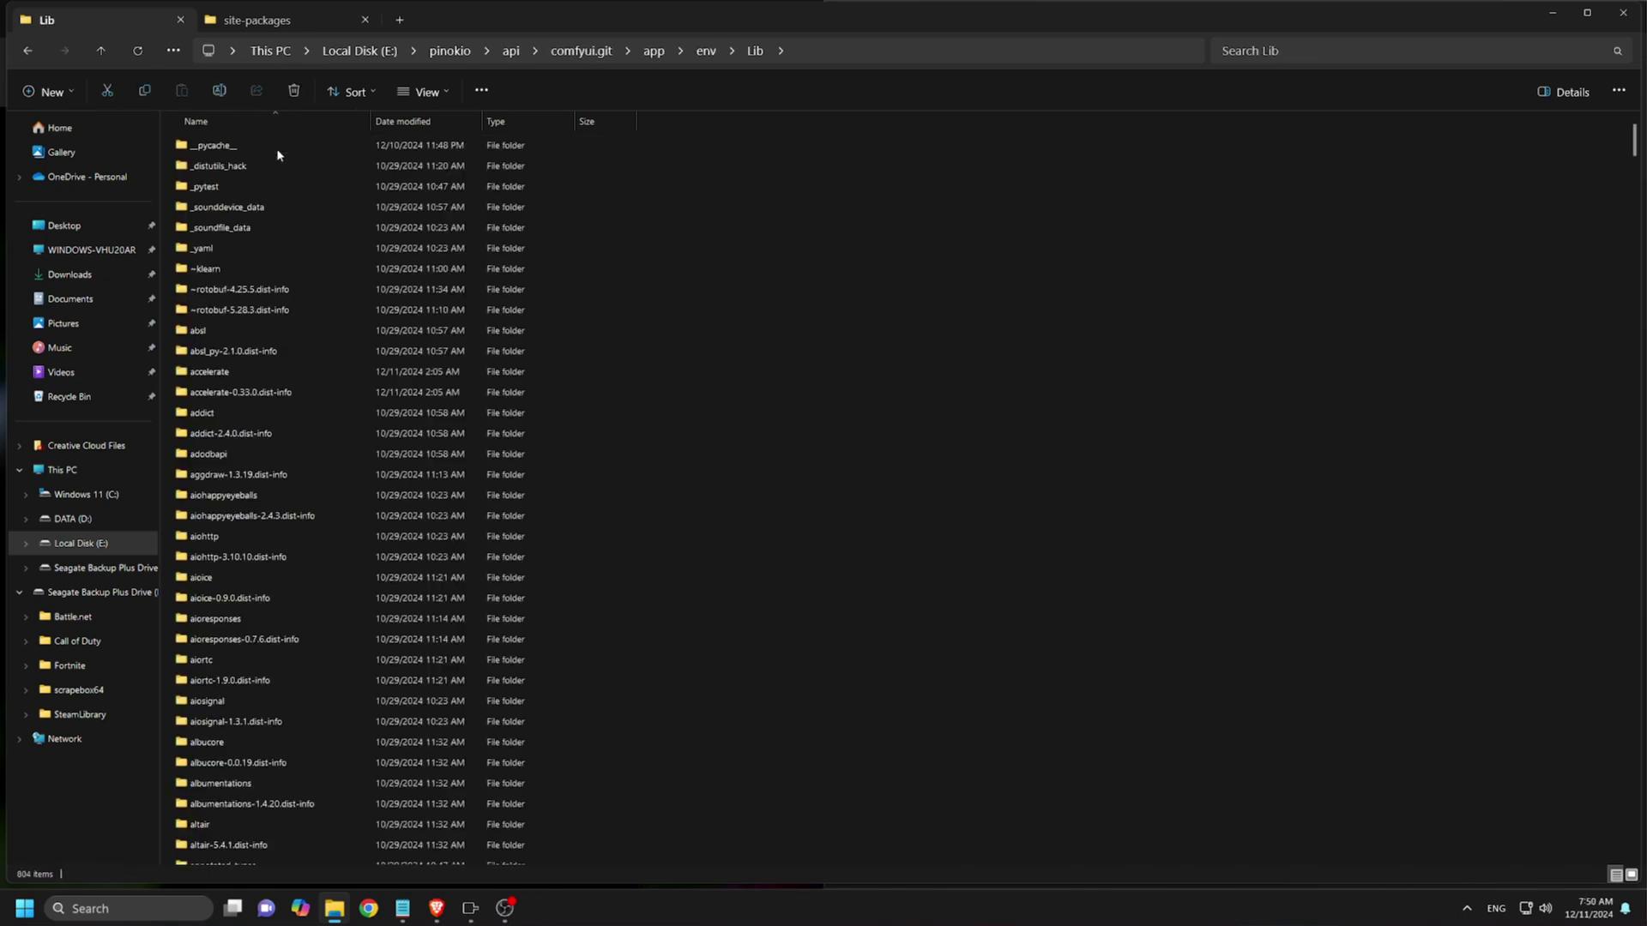
# Step: Launch a command prompt in site-packages via cmd in the address bar
pyautogui.click(921, 51)
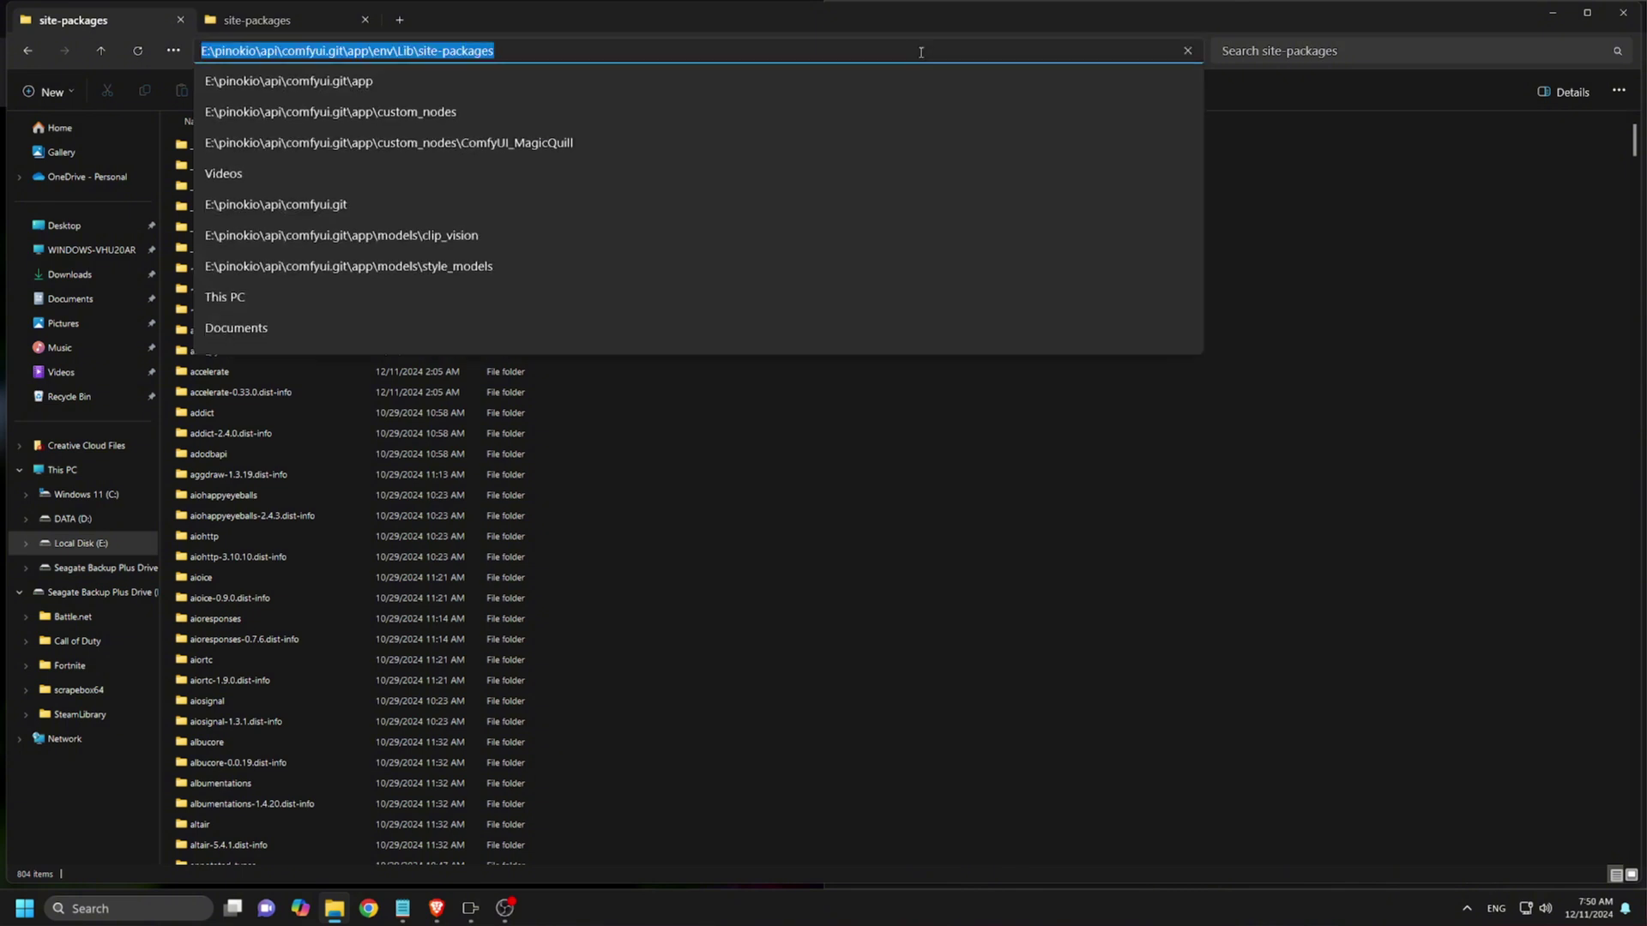
pyautogui.write('cmd')
pyautogui.press('Return')
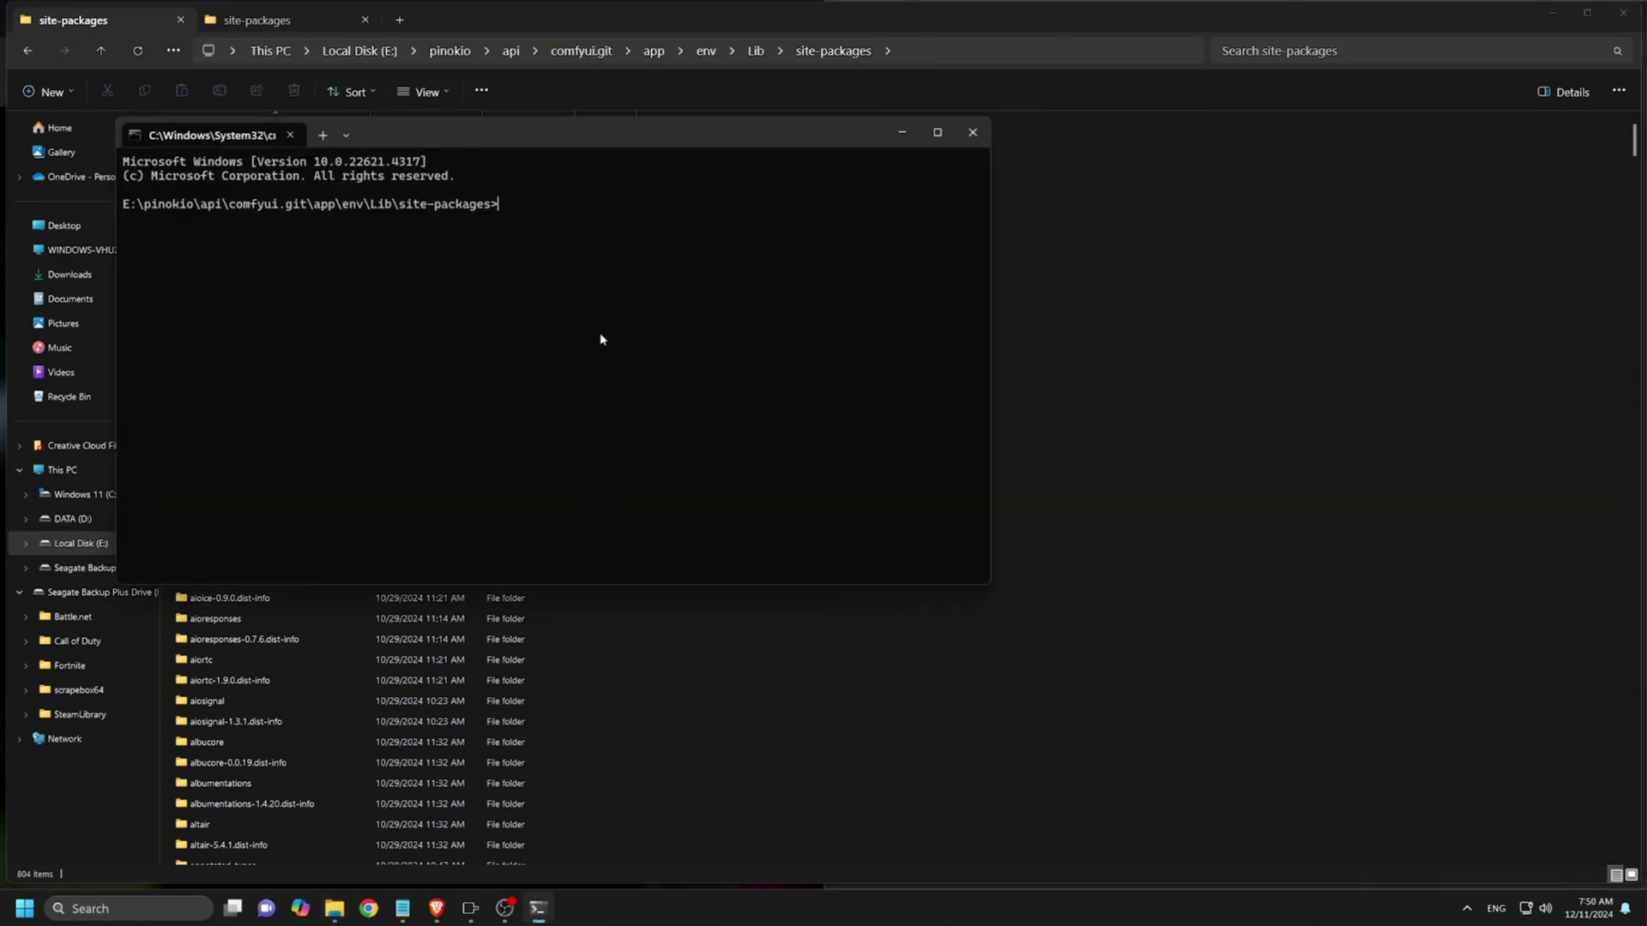
# Step: Run pip install albucore==0.0.16, then paste pip install transformers==4.37.2
pyautogui.write('pip install albucore==0.0.16')
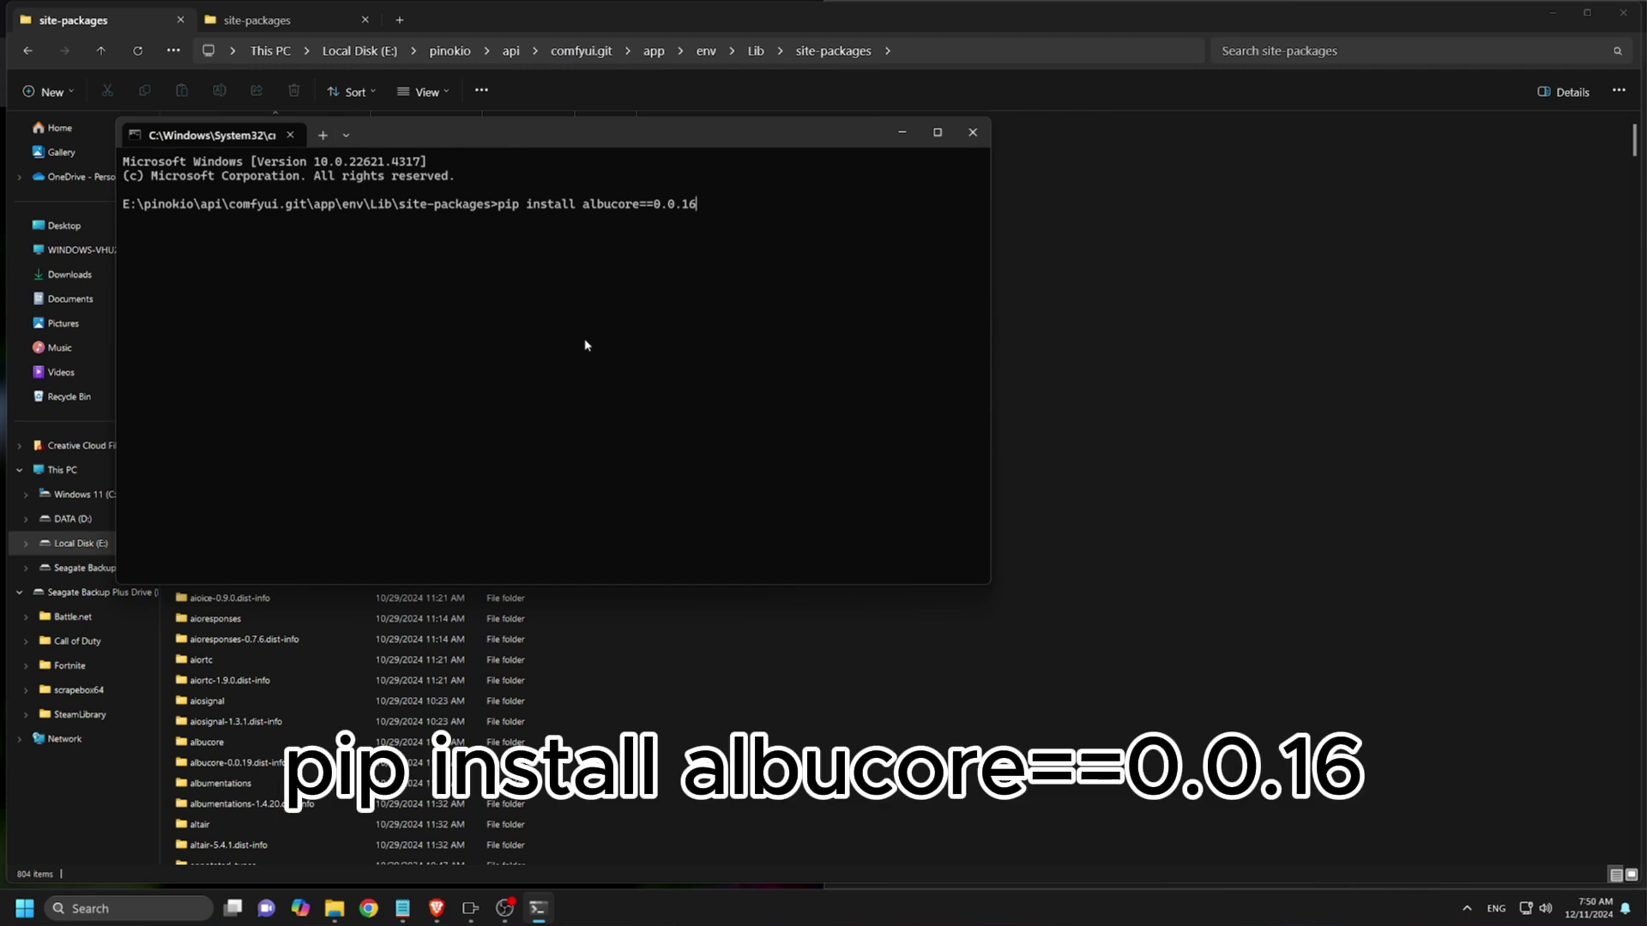
pyautogui.press('Return')
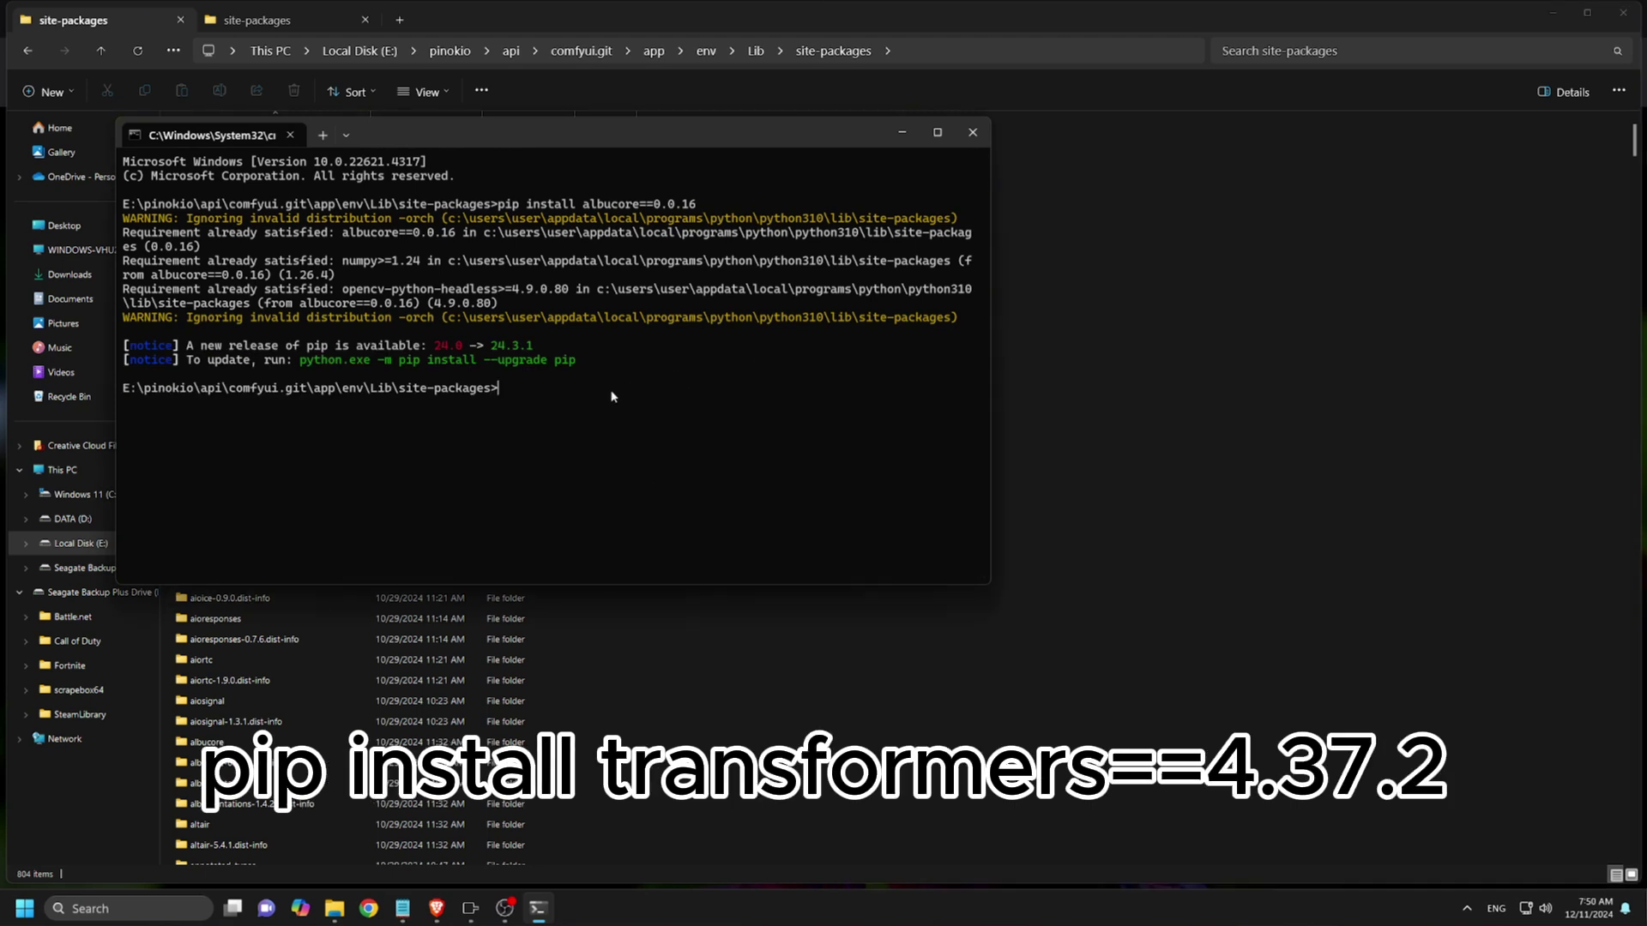
pyautogui.write('pip install transformers==4.37.2')
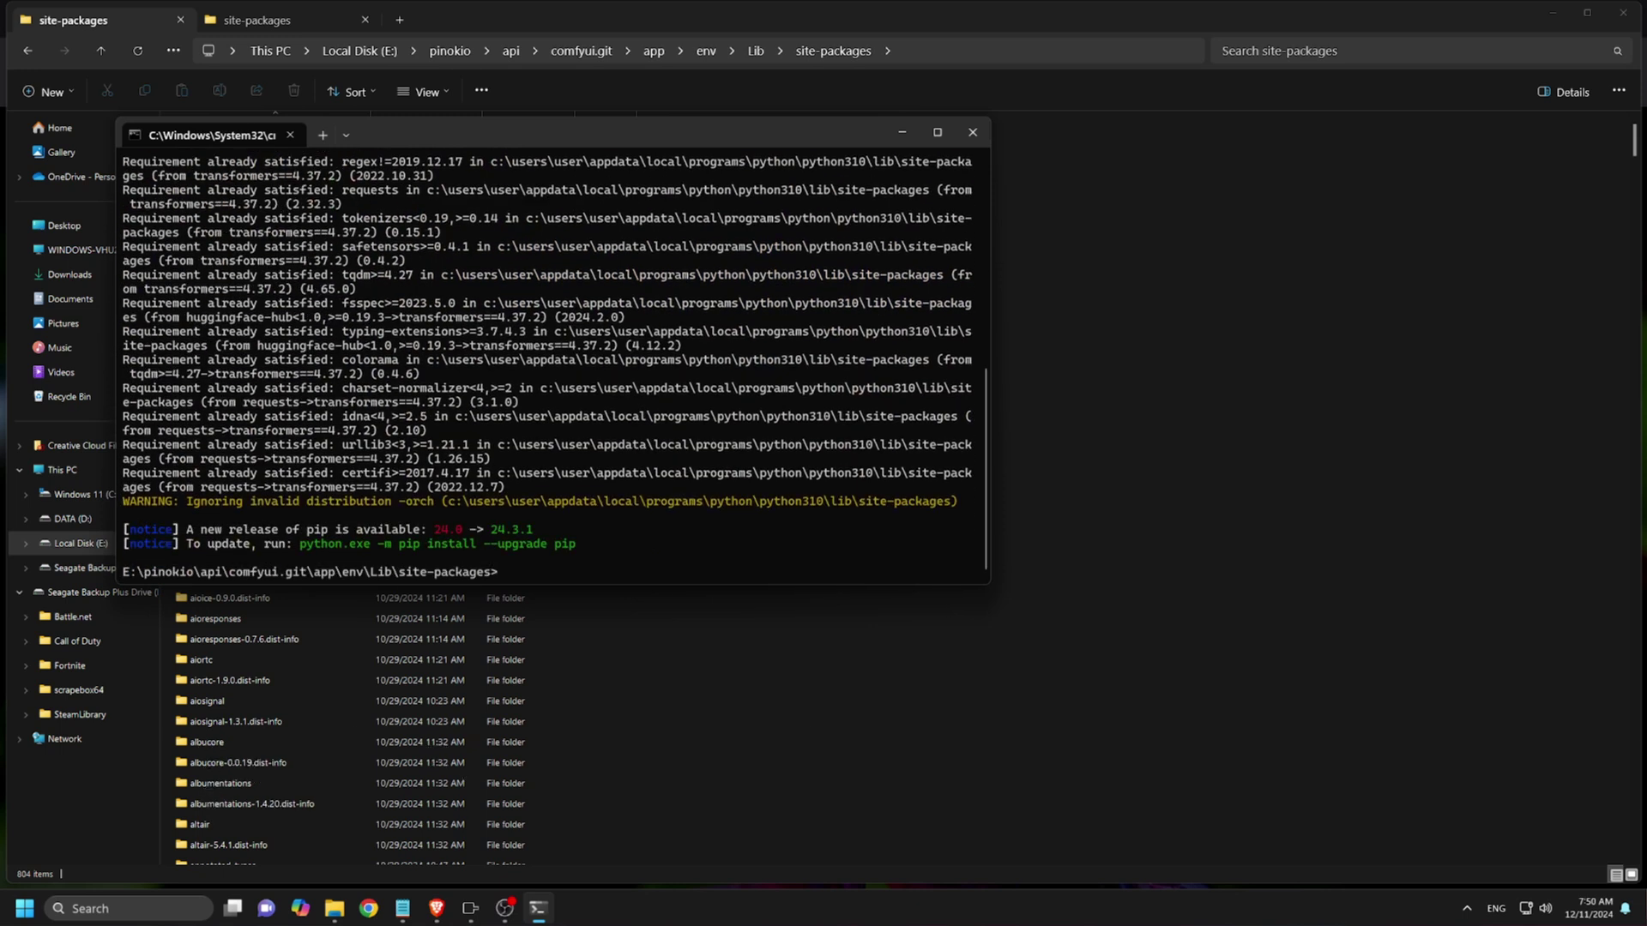
# Step: Select the README's requirements install command and bring up the ComfyUI_MagicQuill folder's address bar
pyautogui.click(972, 135)
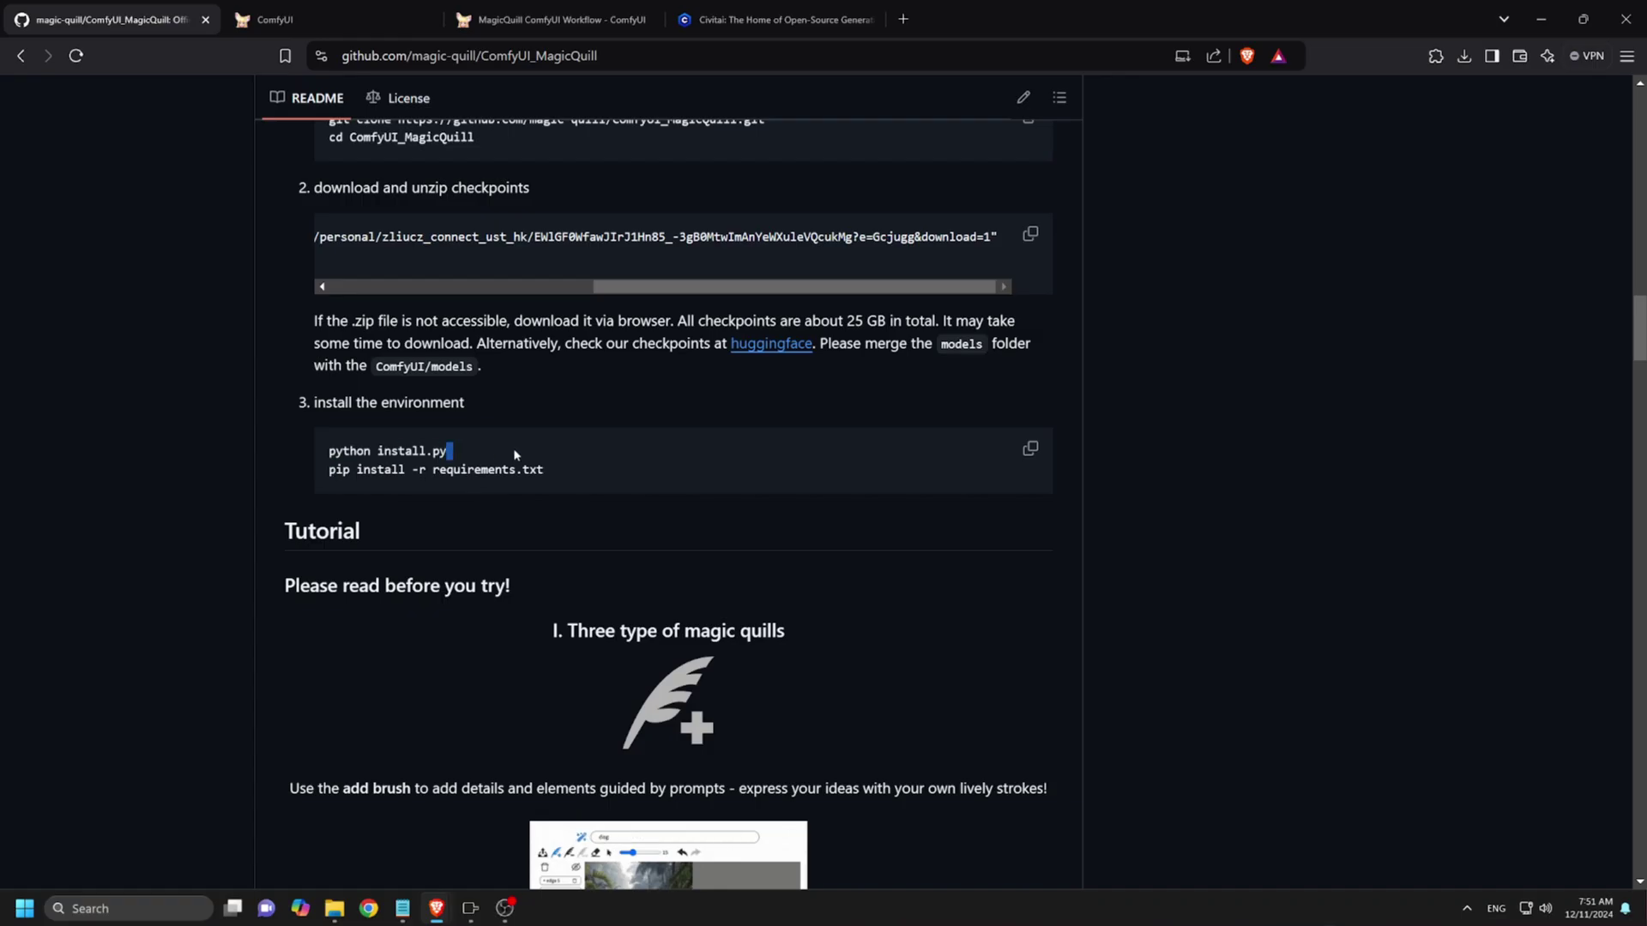
pyautogui.moveTo(328, 469); pyautogui.dragTo(553, 476)
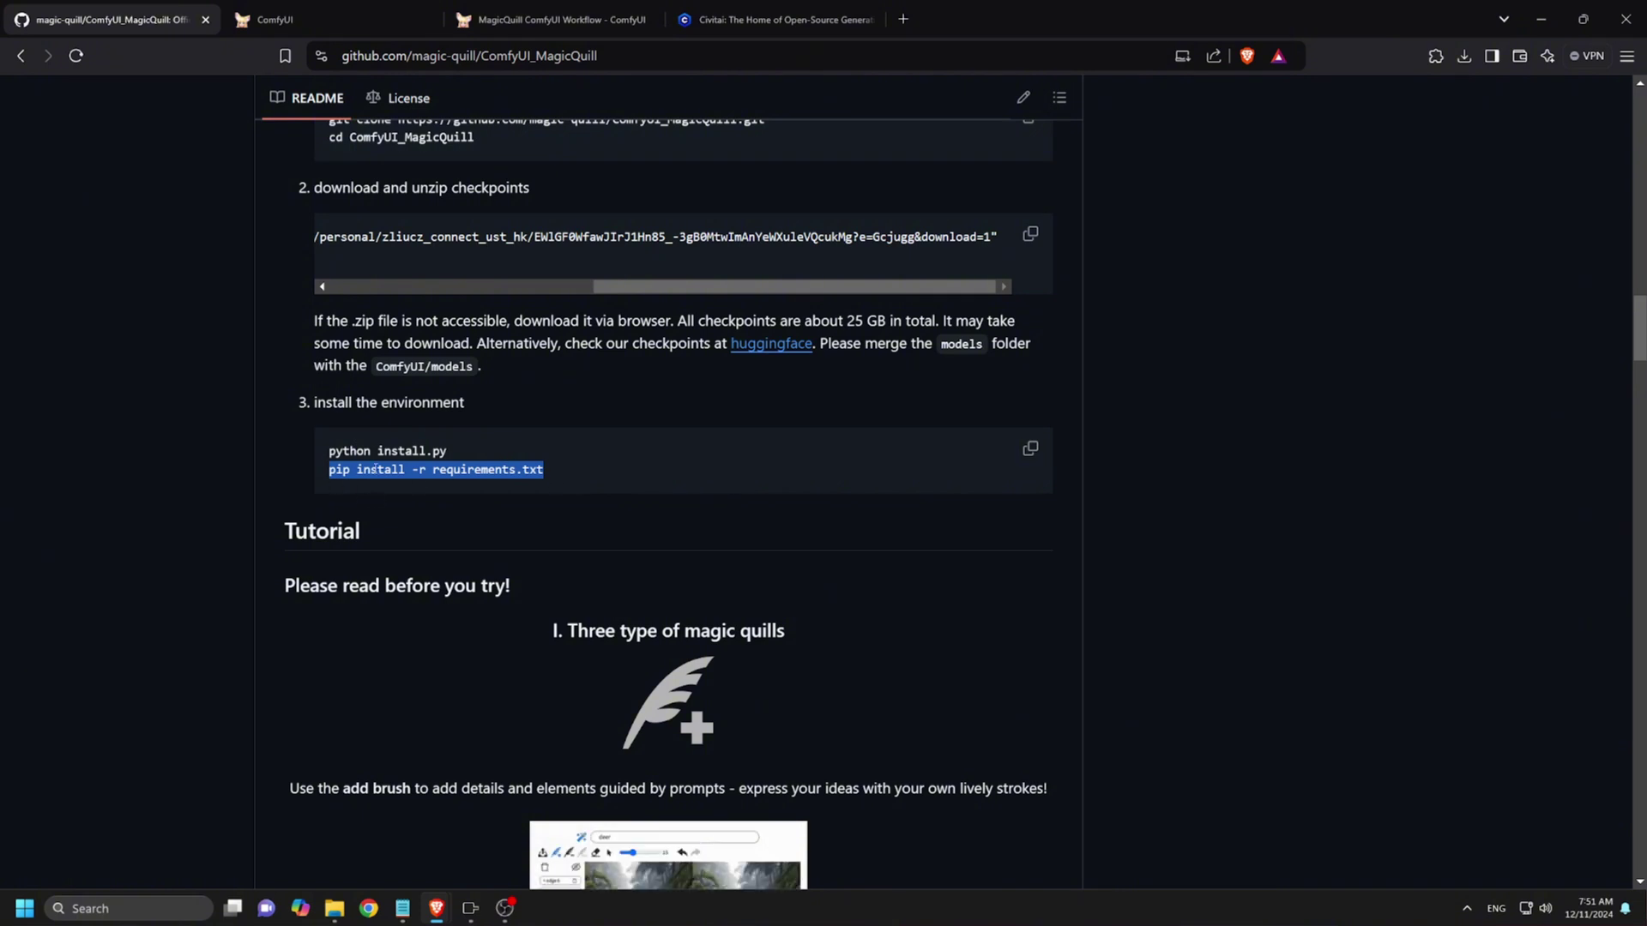
pyautogui.click(335, 907)
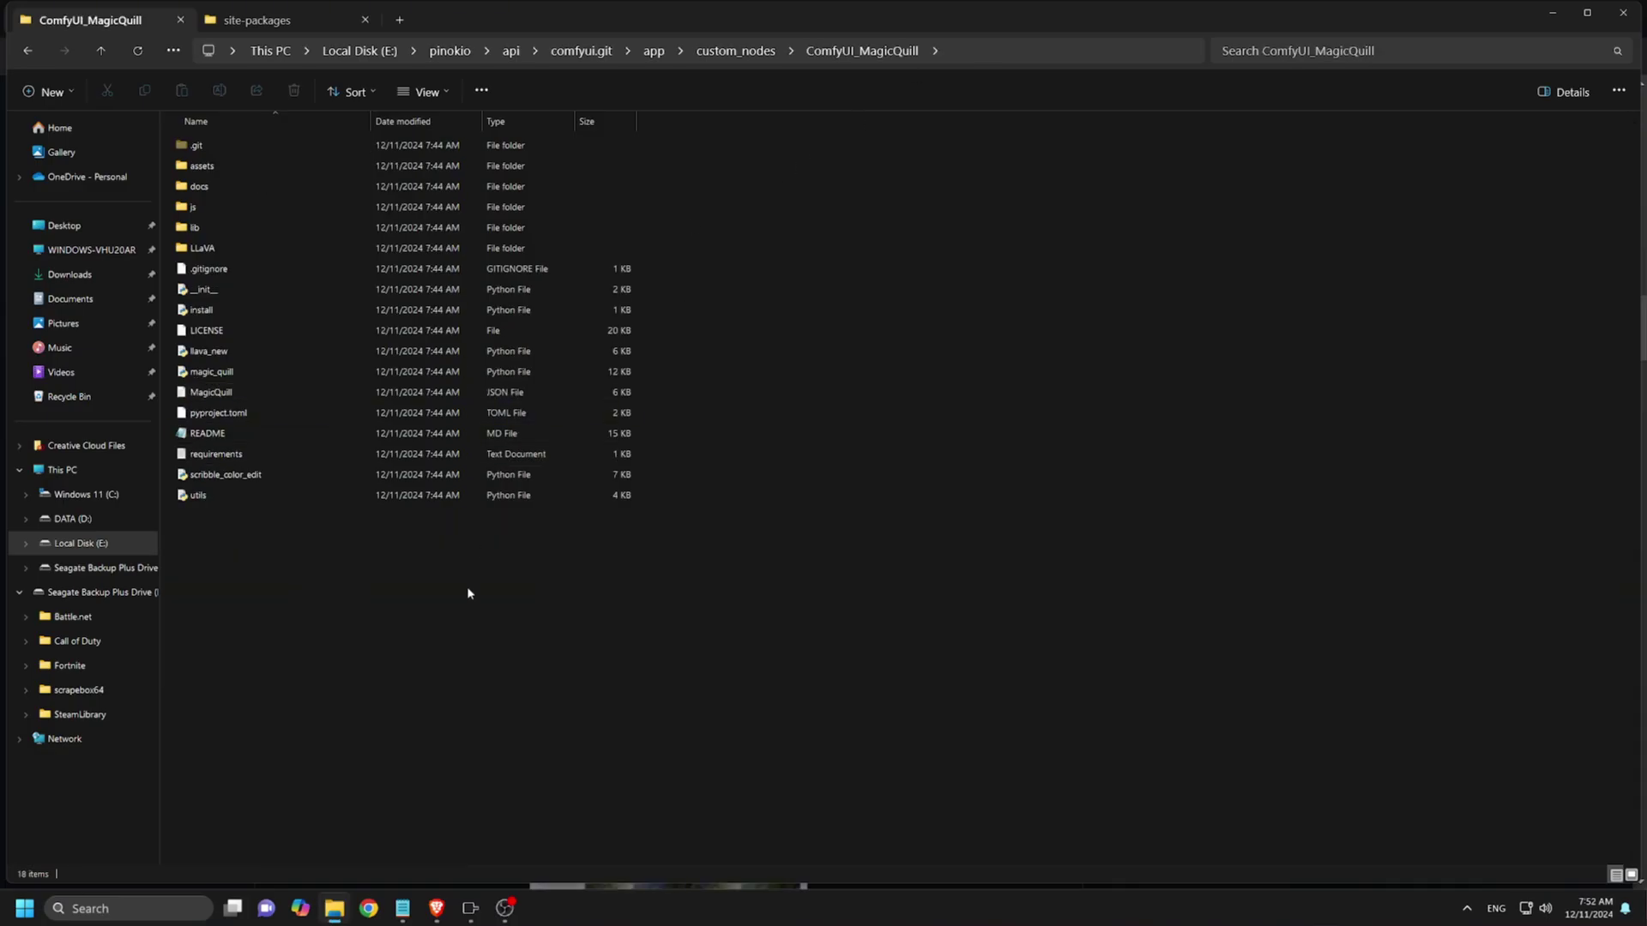
pyautogui.click(1000, 44)
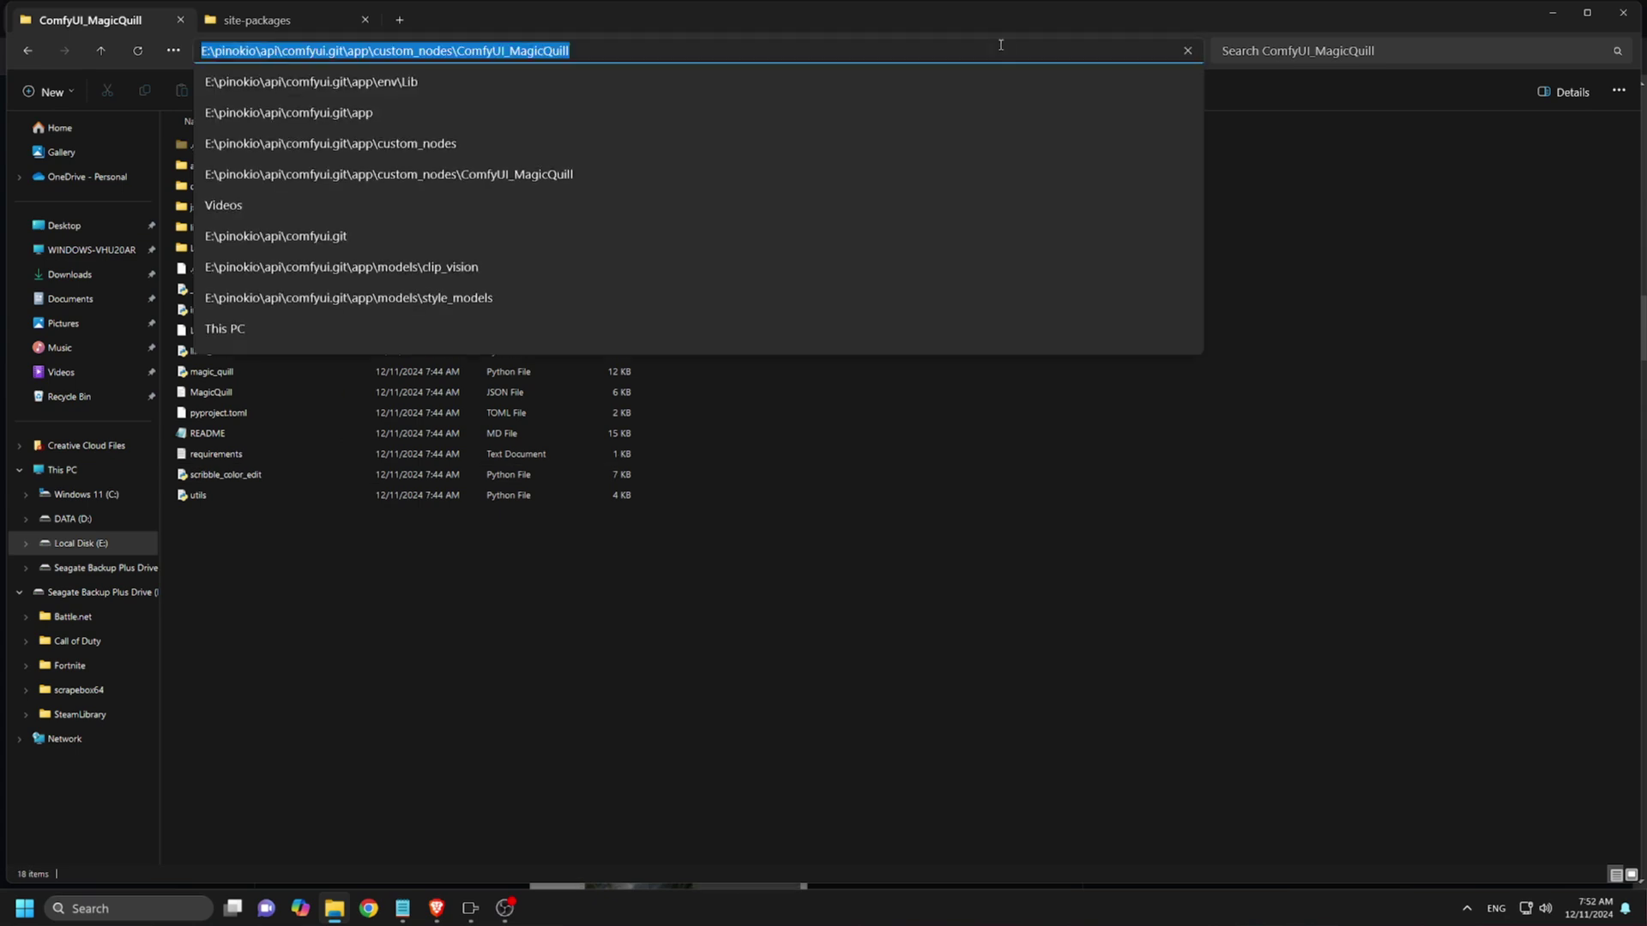
# Step: Open Command Prompt in the ComfyUI_MagicQuill folder and run pip install -r requirements.txt
pyautogui.write('cmd')
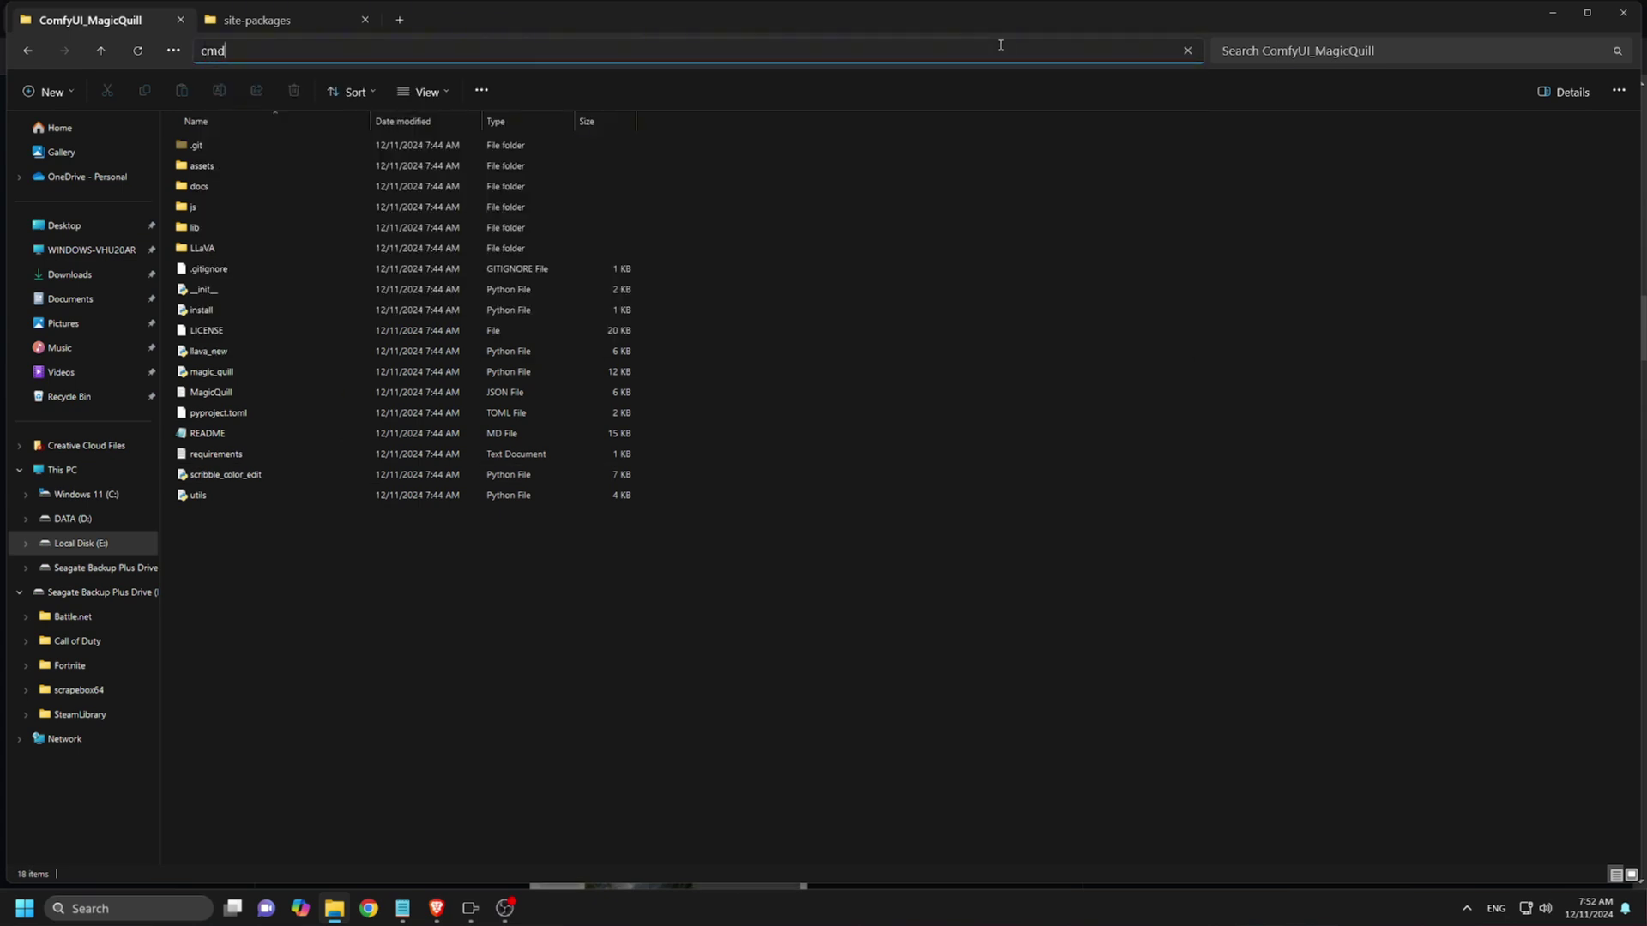
pyautogui.press('Return')
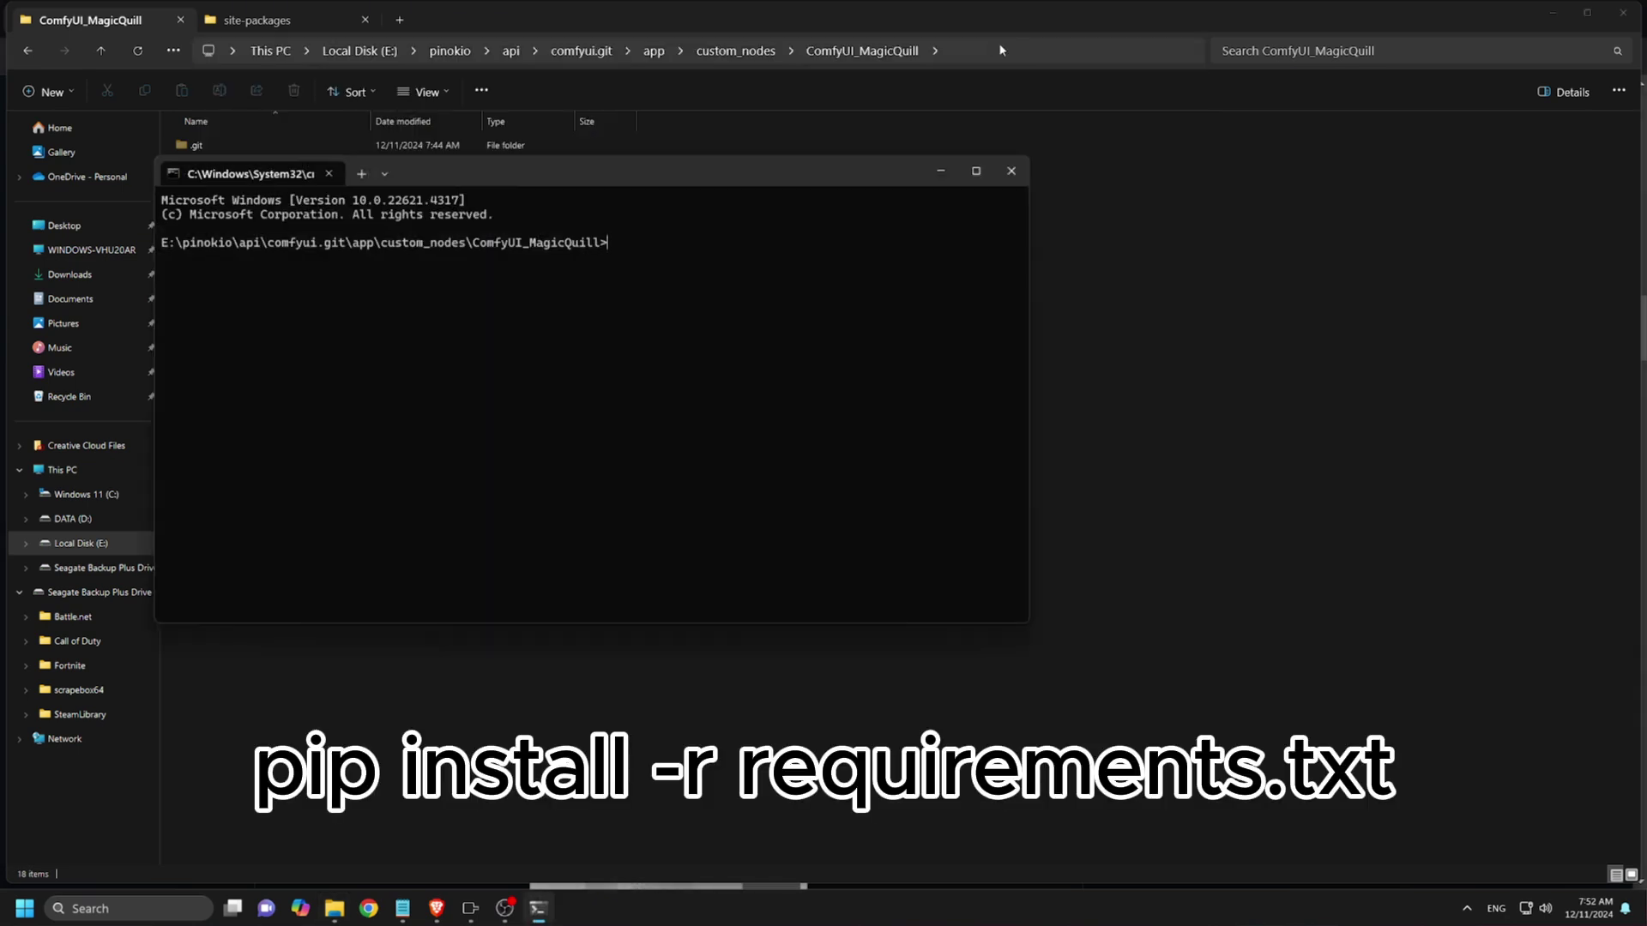
pyautogui.write('pip install -r requirements.txt')
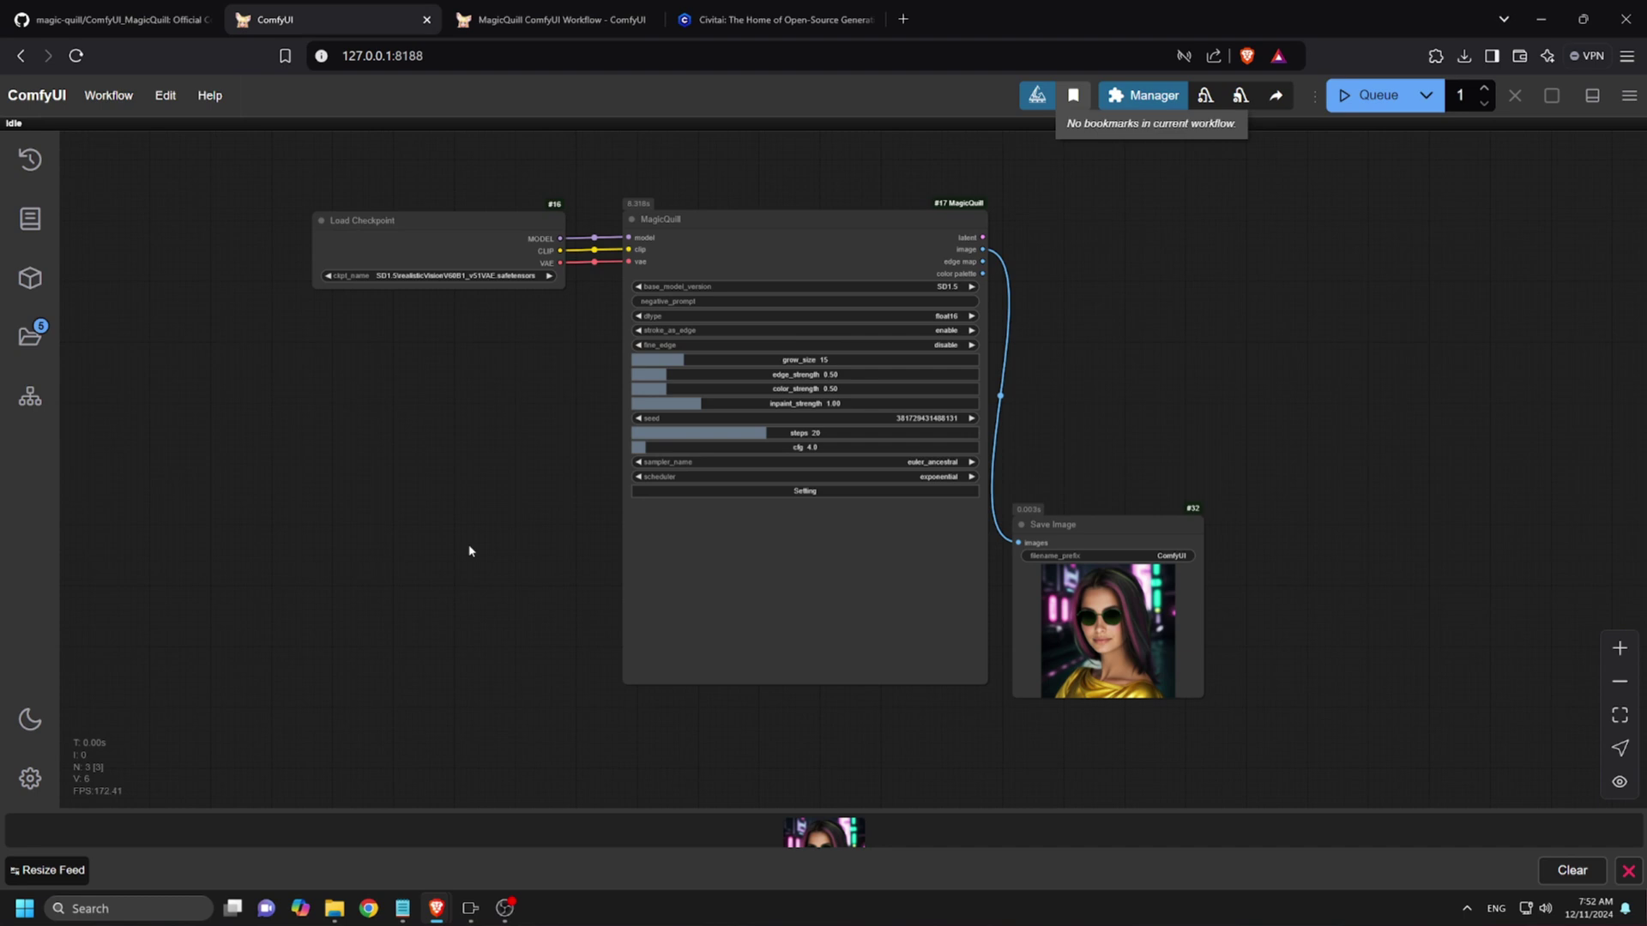
# Step: On Civitai, search for aimotionstudio and view all its search results
pyautogui.scroll(3, 473, 541)
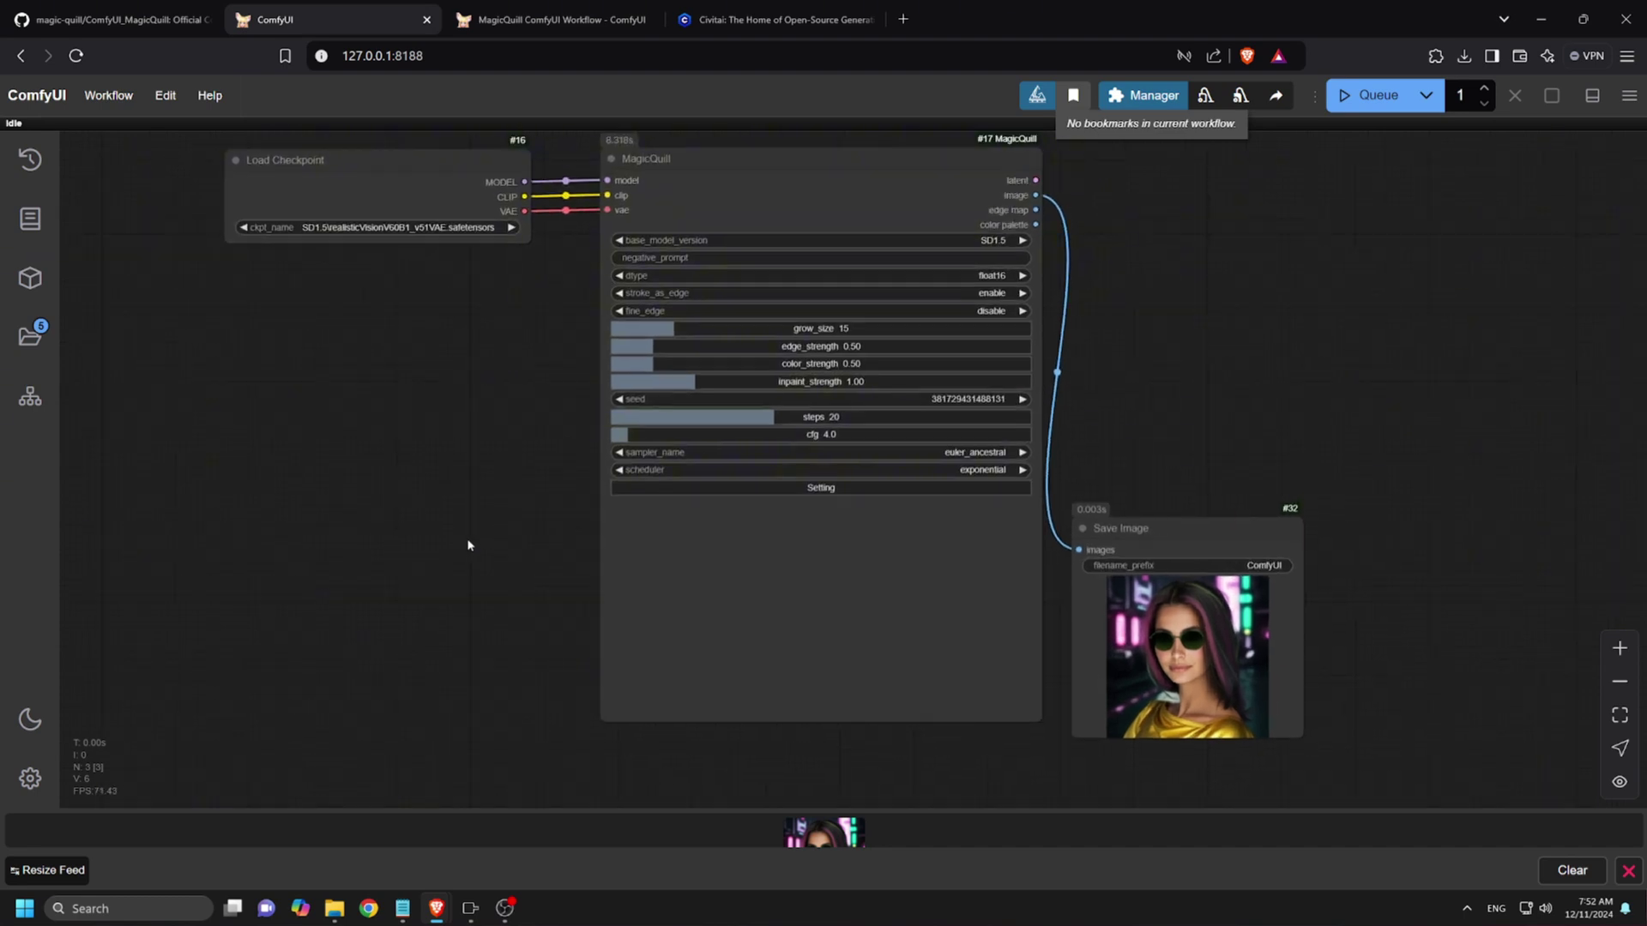
pyautogui.click(788, 19)
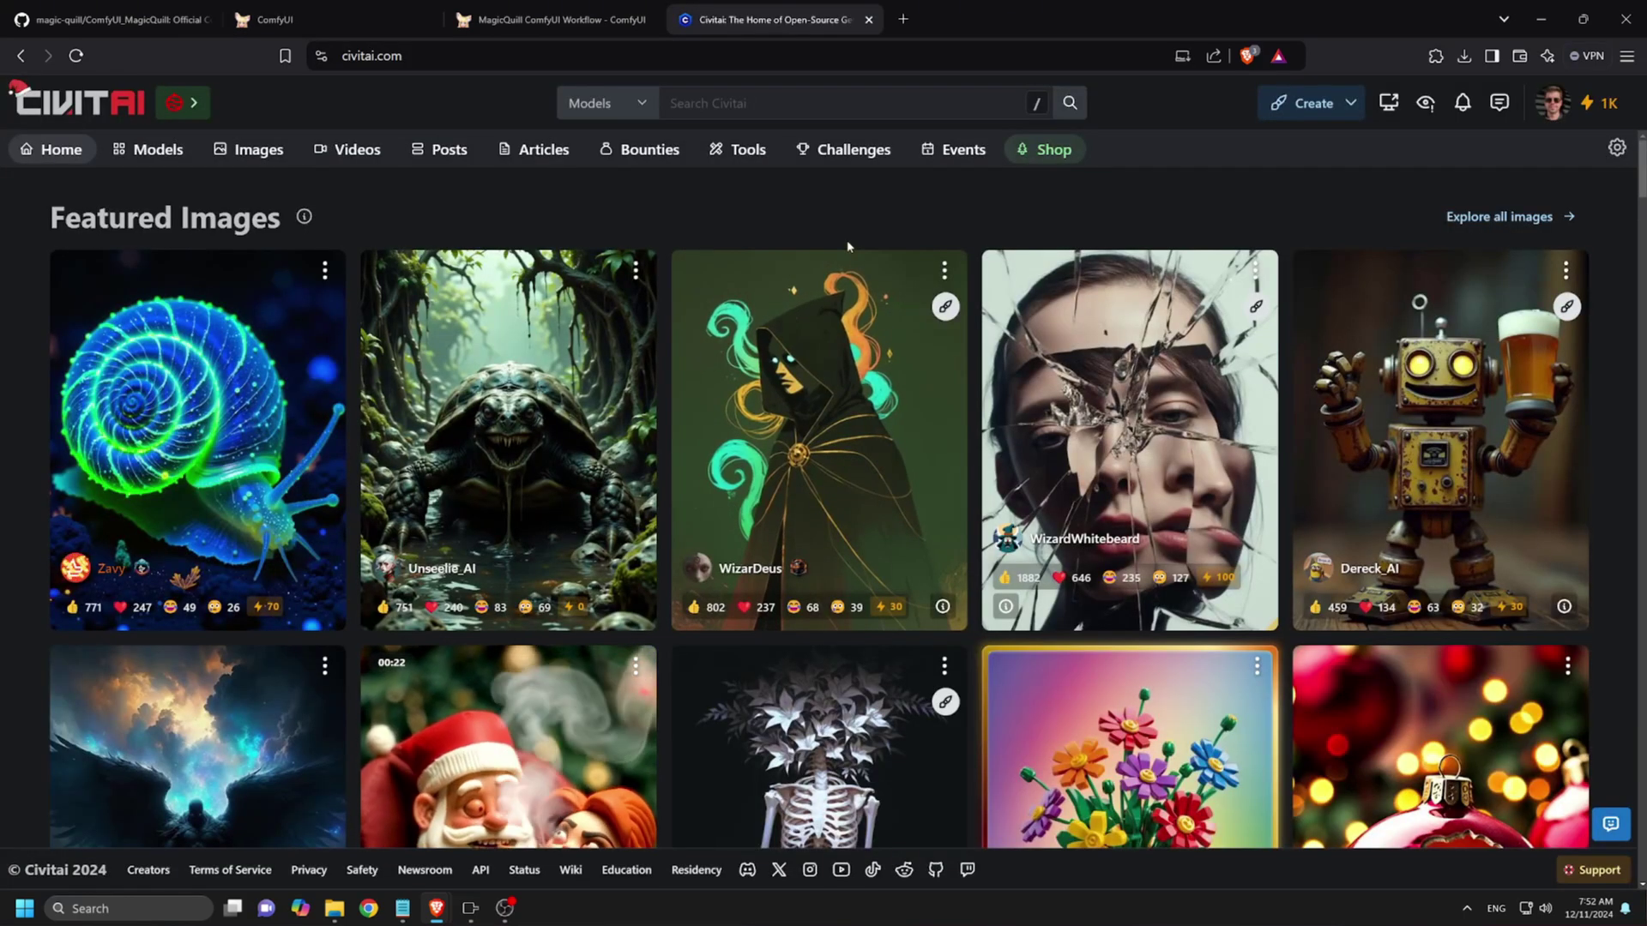
pyautogui.click(766, 110)
pyautogui.write('aimot')
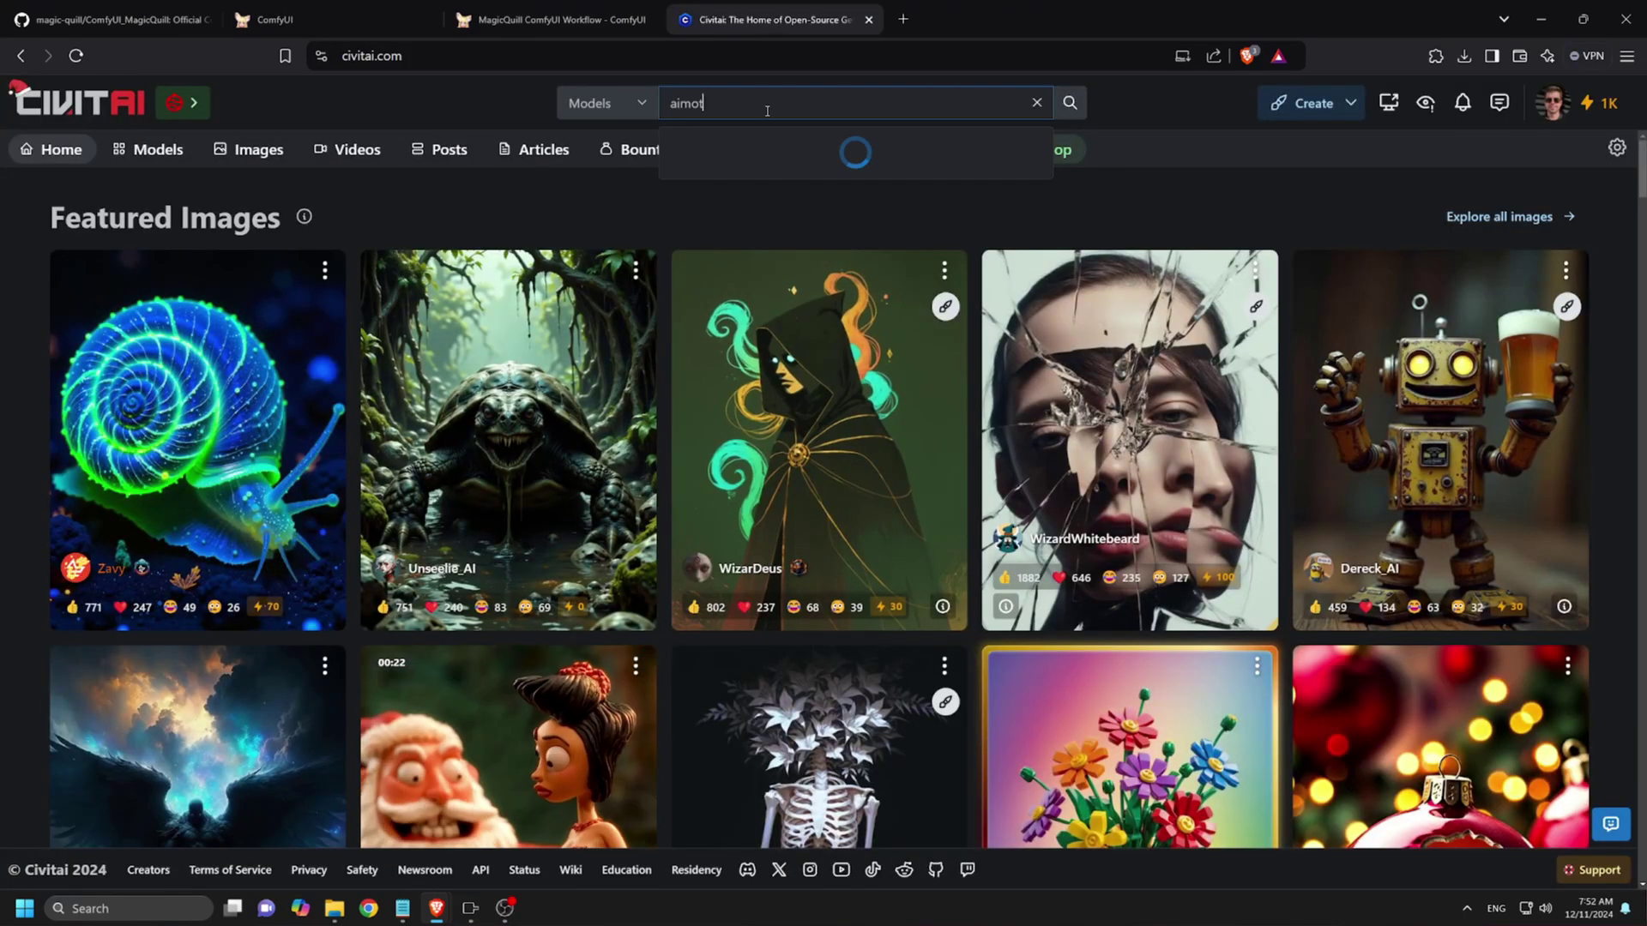
pyautogui.write('ionstudio')
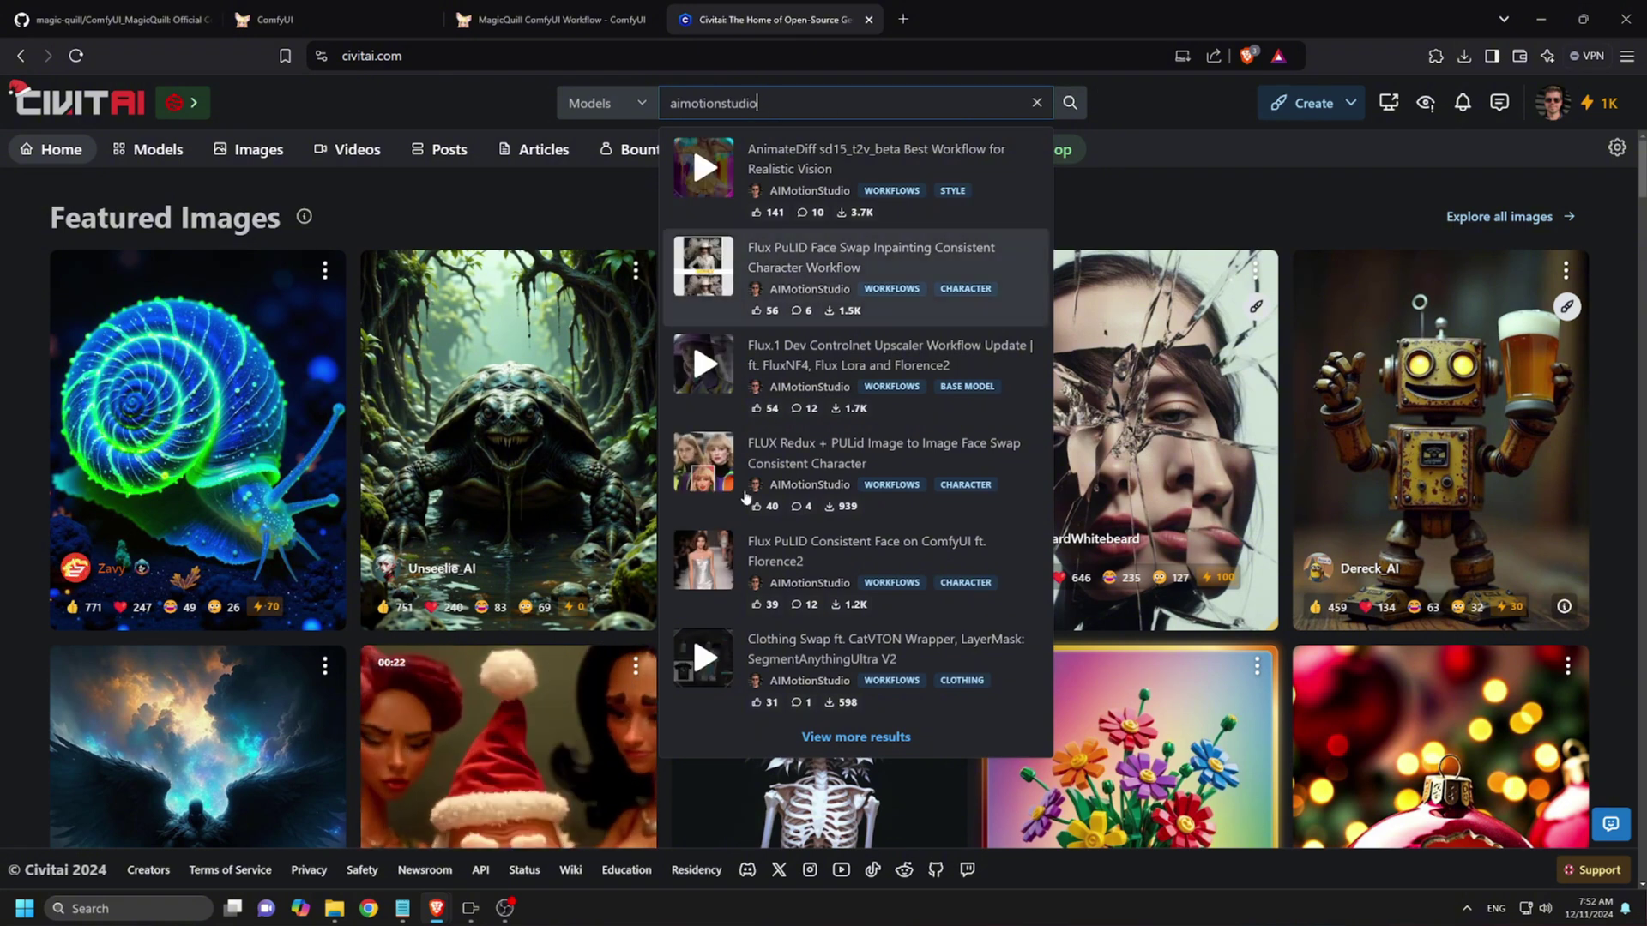
pyautogui.click(798, 738)
# Step: Open the MagicQuill ComfyUI Workflow page, then return to the ComfyUI tab
pyautogui.scroll(-10, 824, 562)
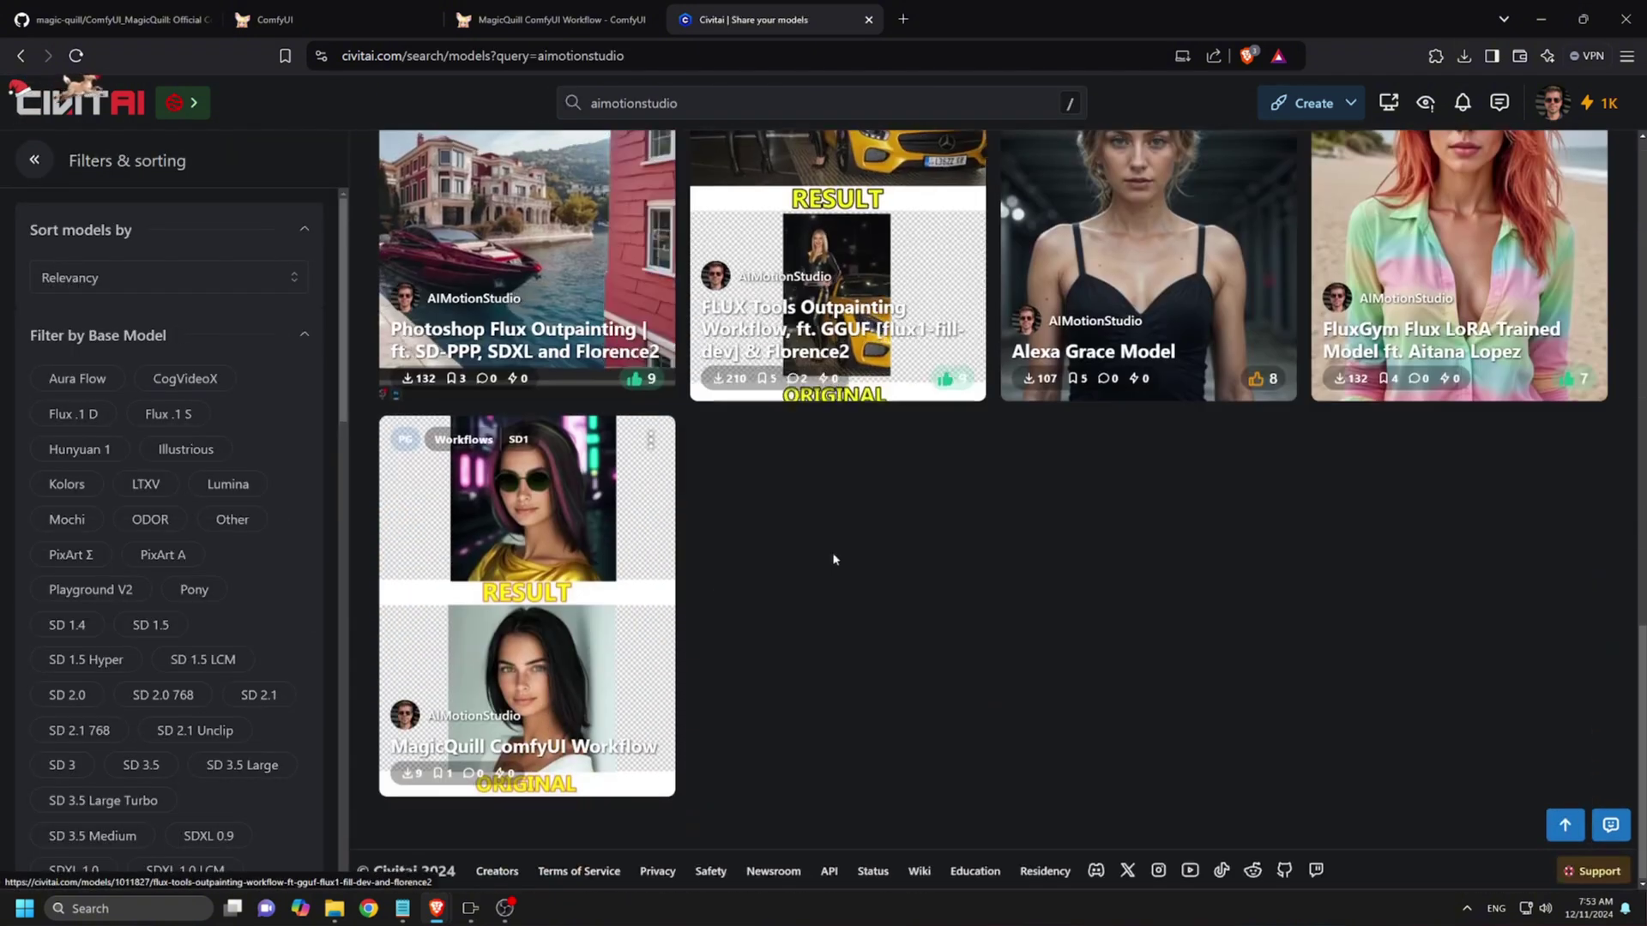
pyautogui.click(562, 594)
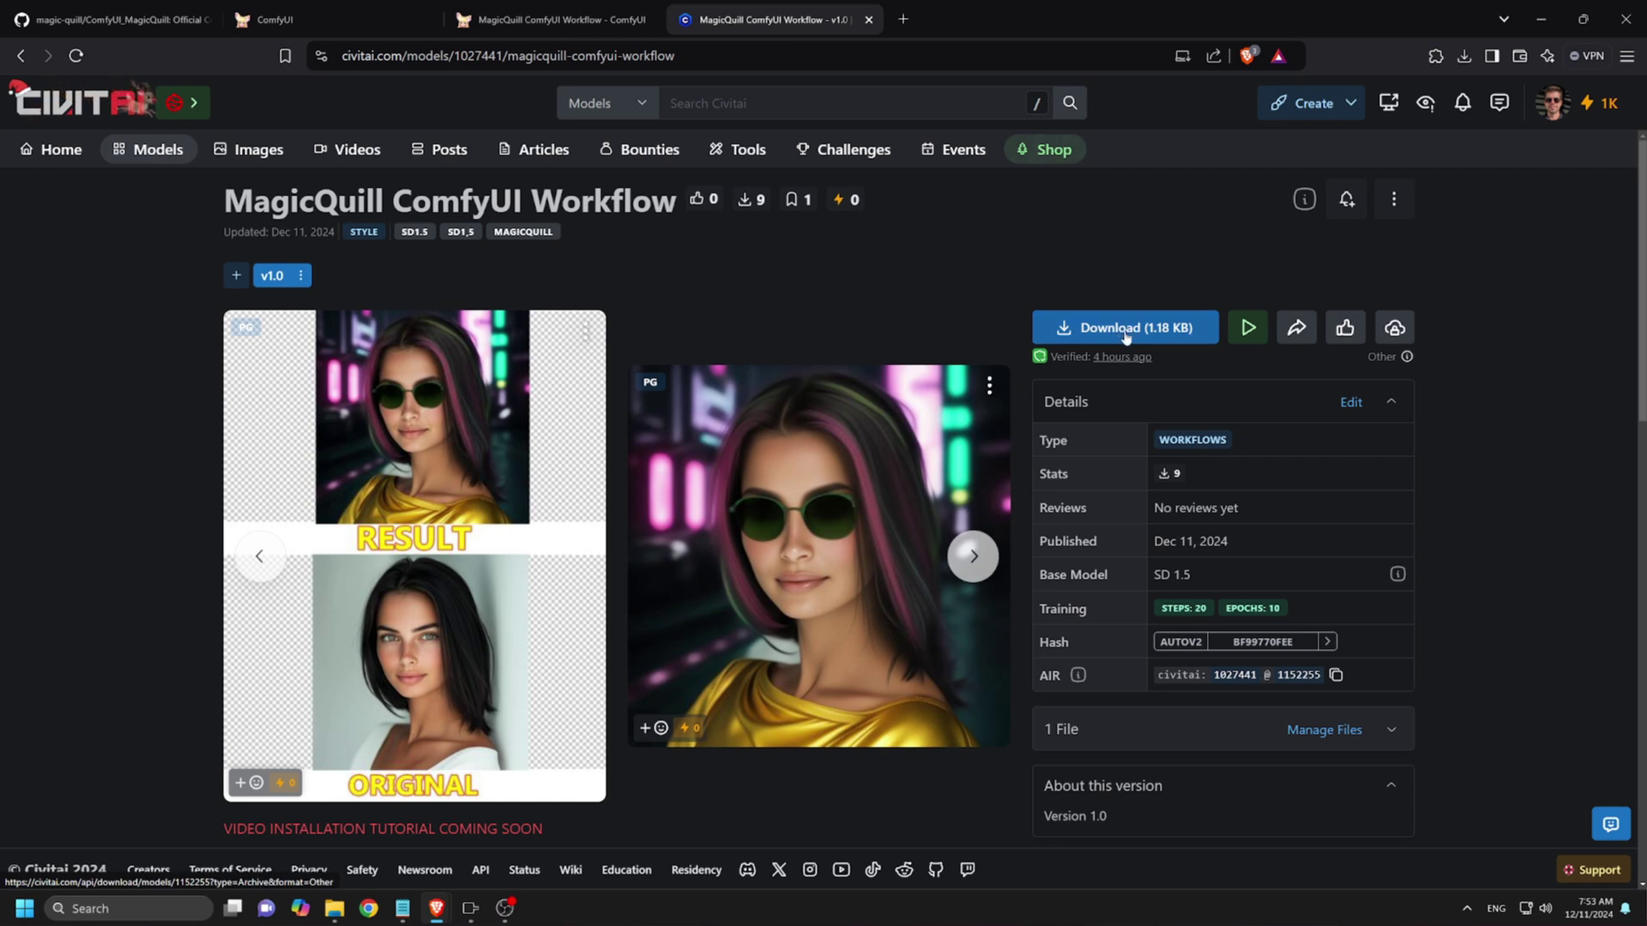
pyautogui.hotkey('ctrl', 'shift', 'Tab')
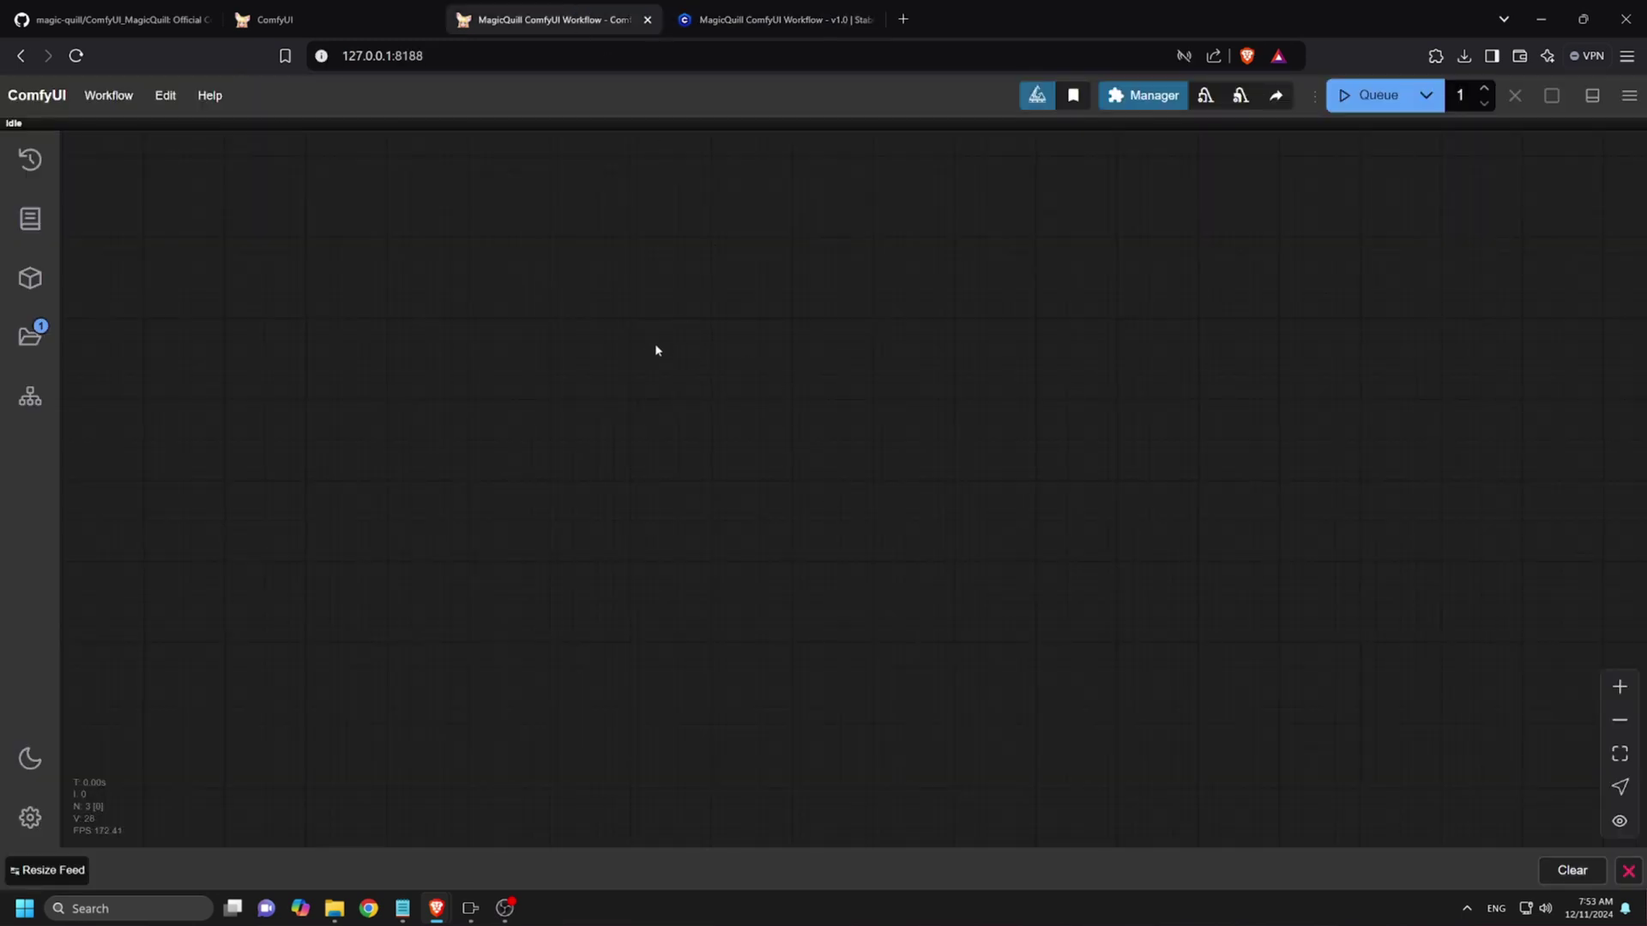
# Step: Add MagicQuill and Load Checkpoint nodes, linking the checkpoint's MODEL, CLIP and VAE to MagicQuill
pyautogui.doubleClick(655, 347)
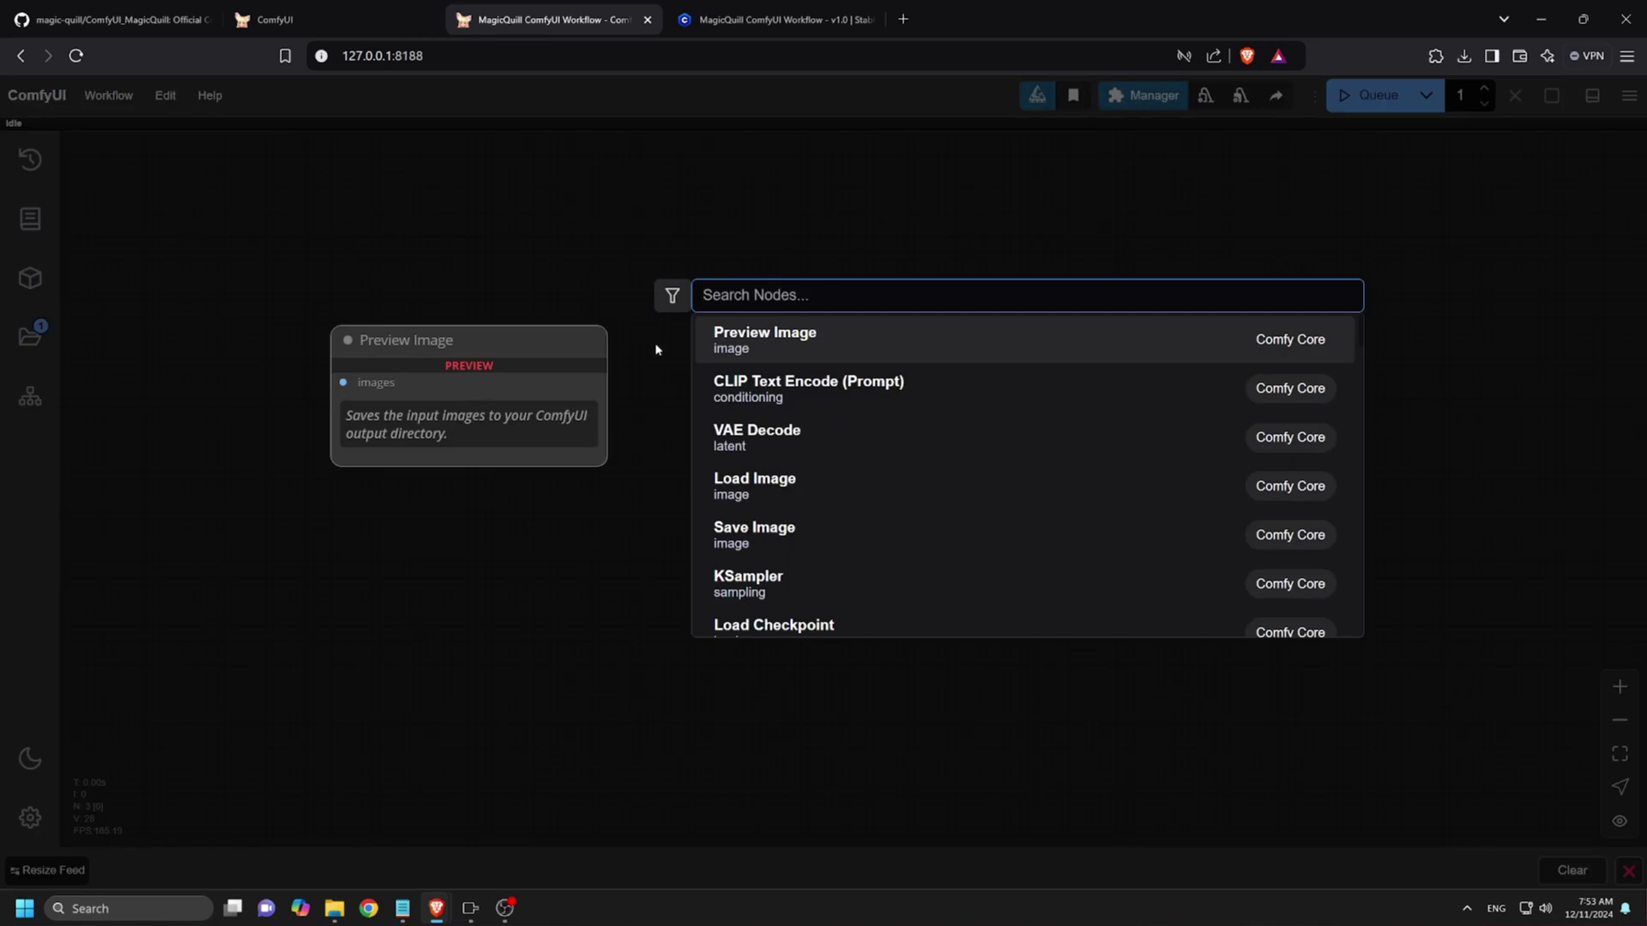
pyautogui.write('magic')
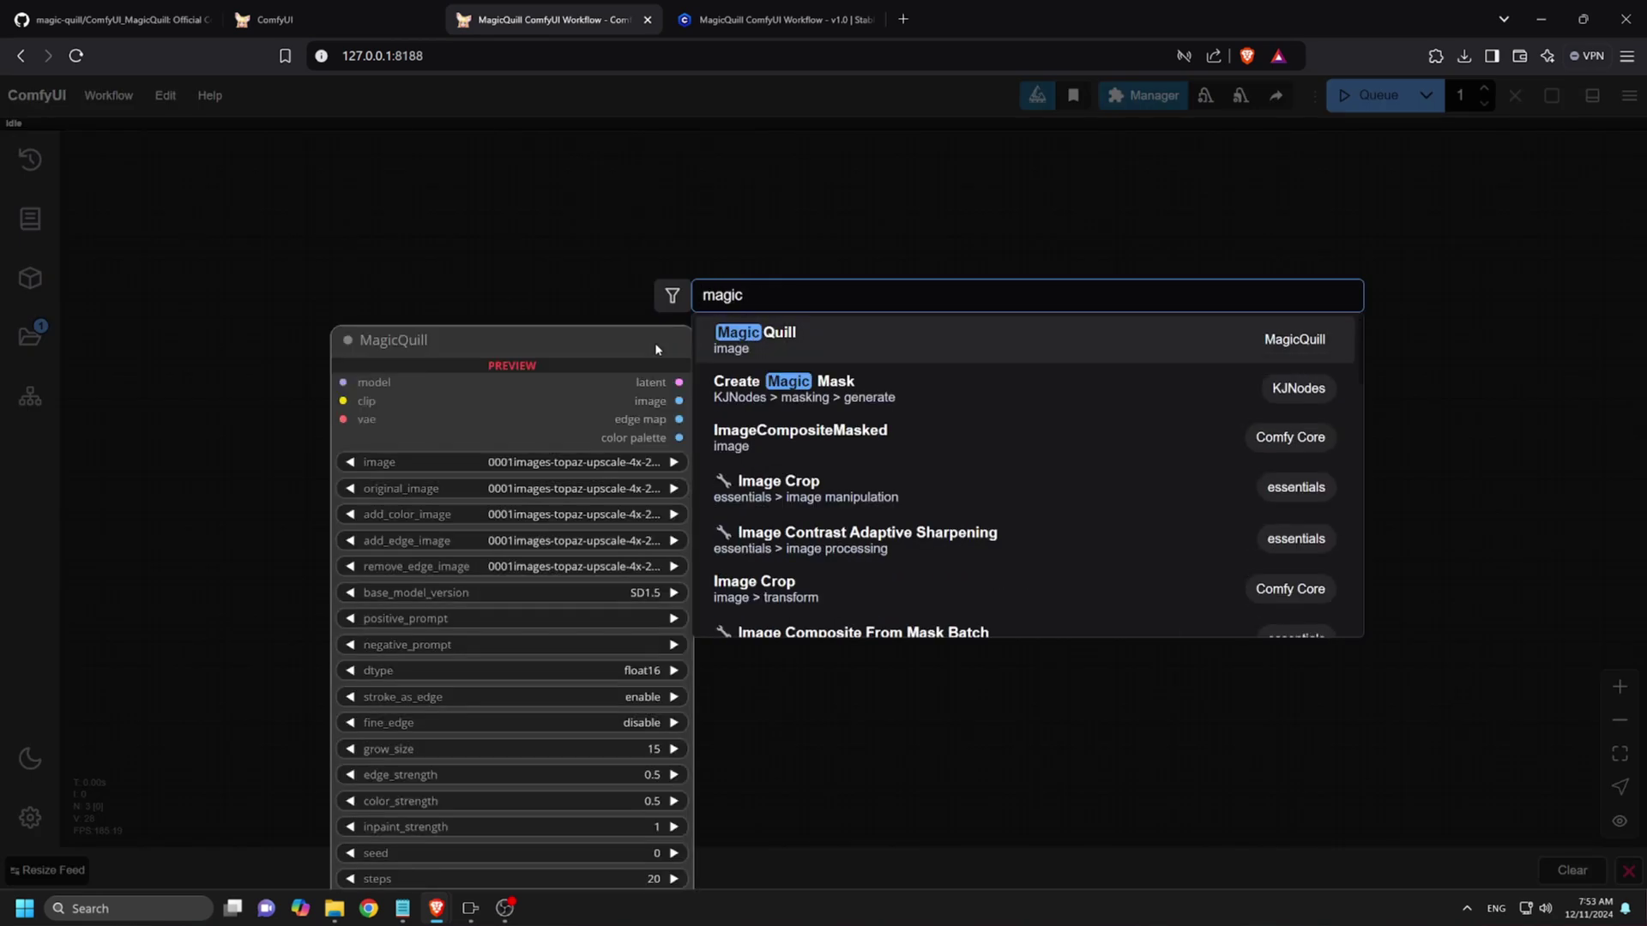
pyautogui.click(776, 342)
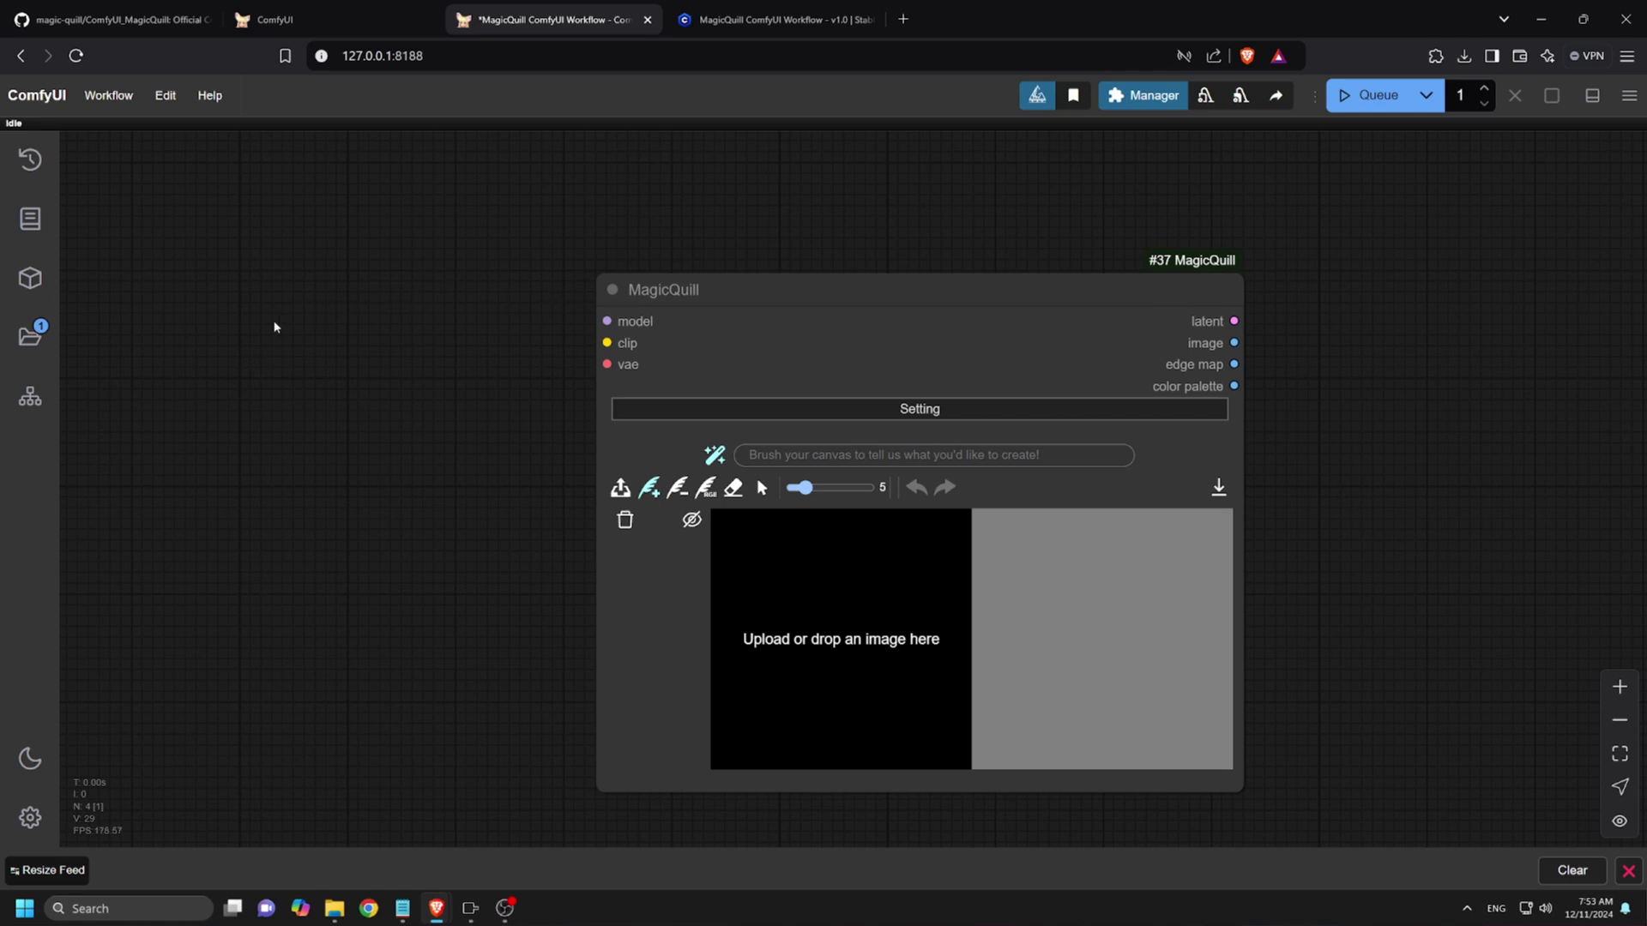
pyautogui.doubleClick(273, 320)
pyautogui.write('loadc')
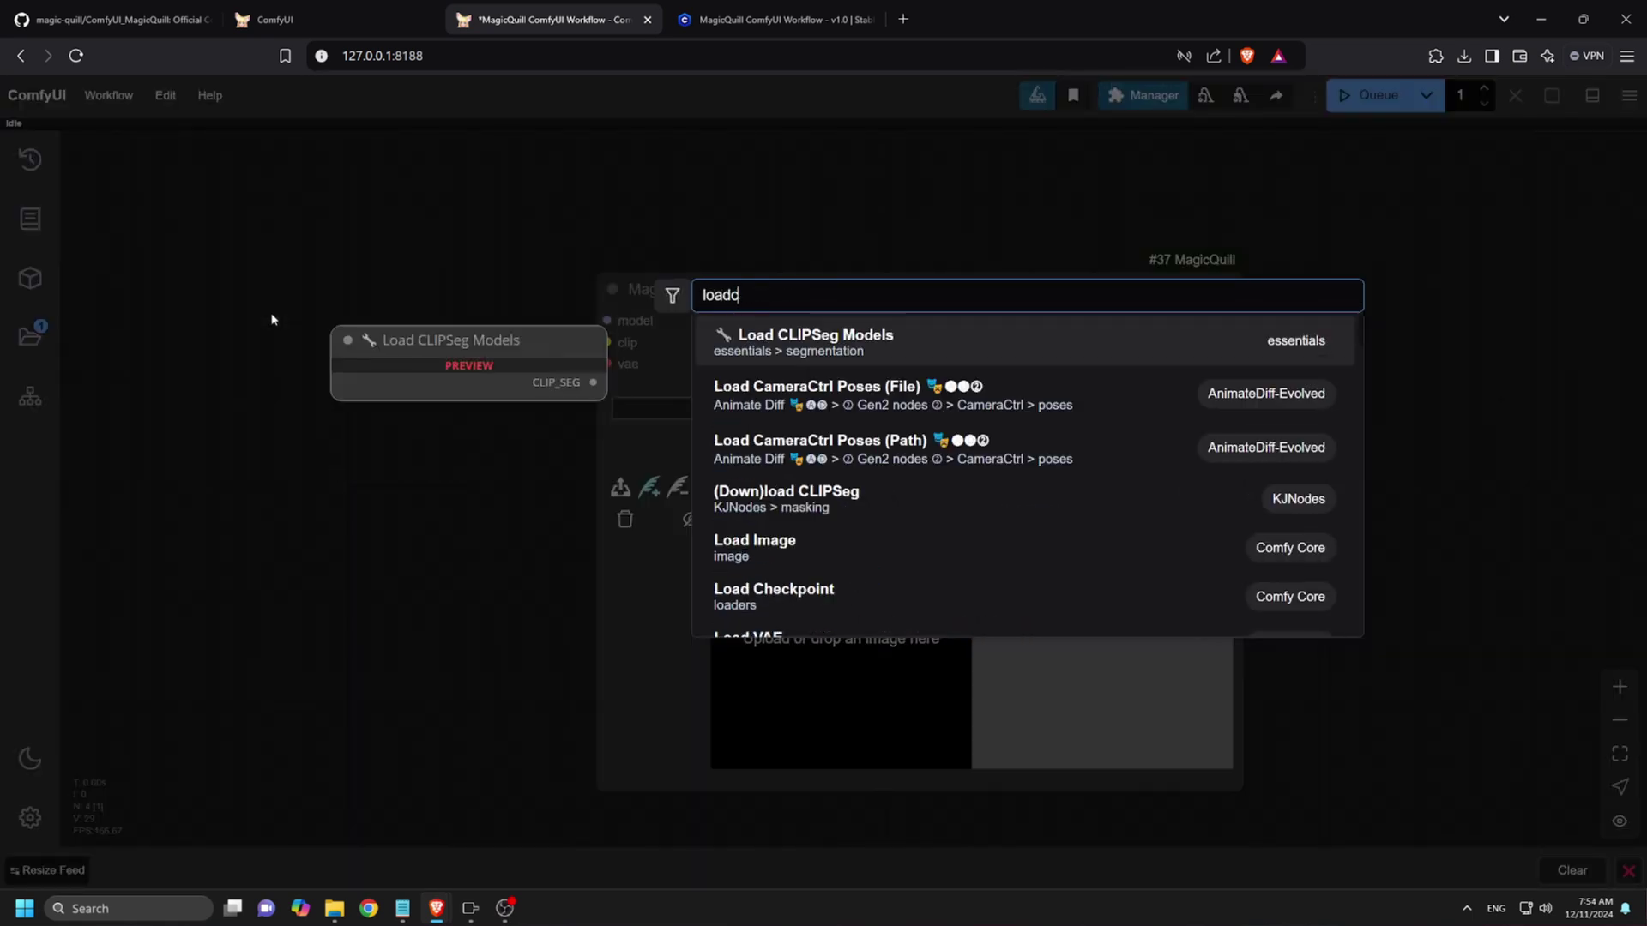
pyautogui.write('he')
pyautogui.click(799, 332)
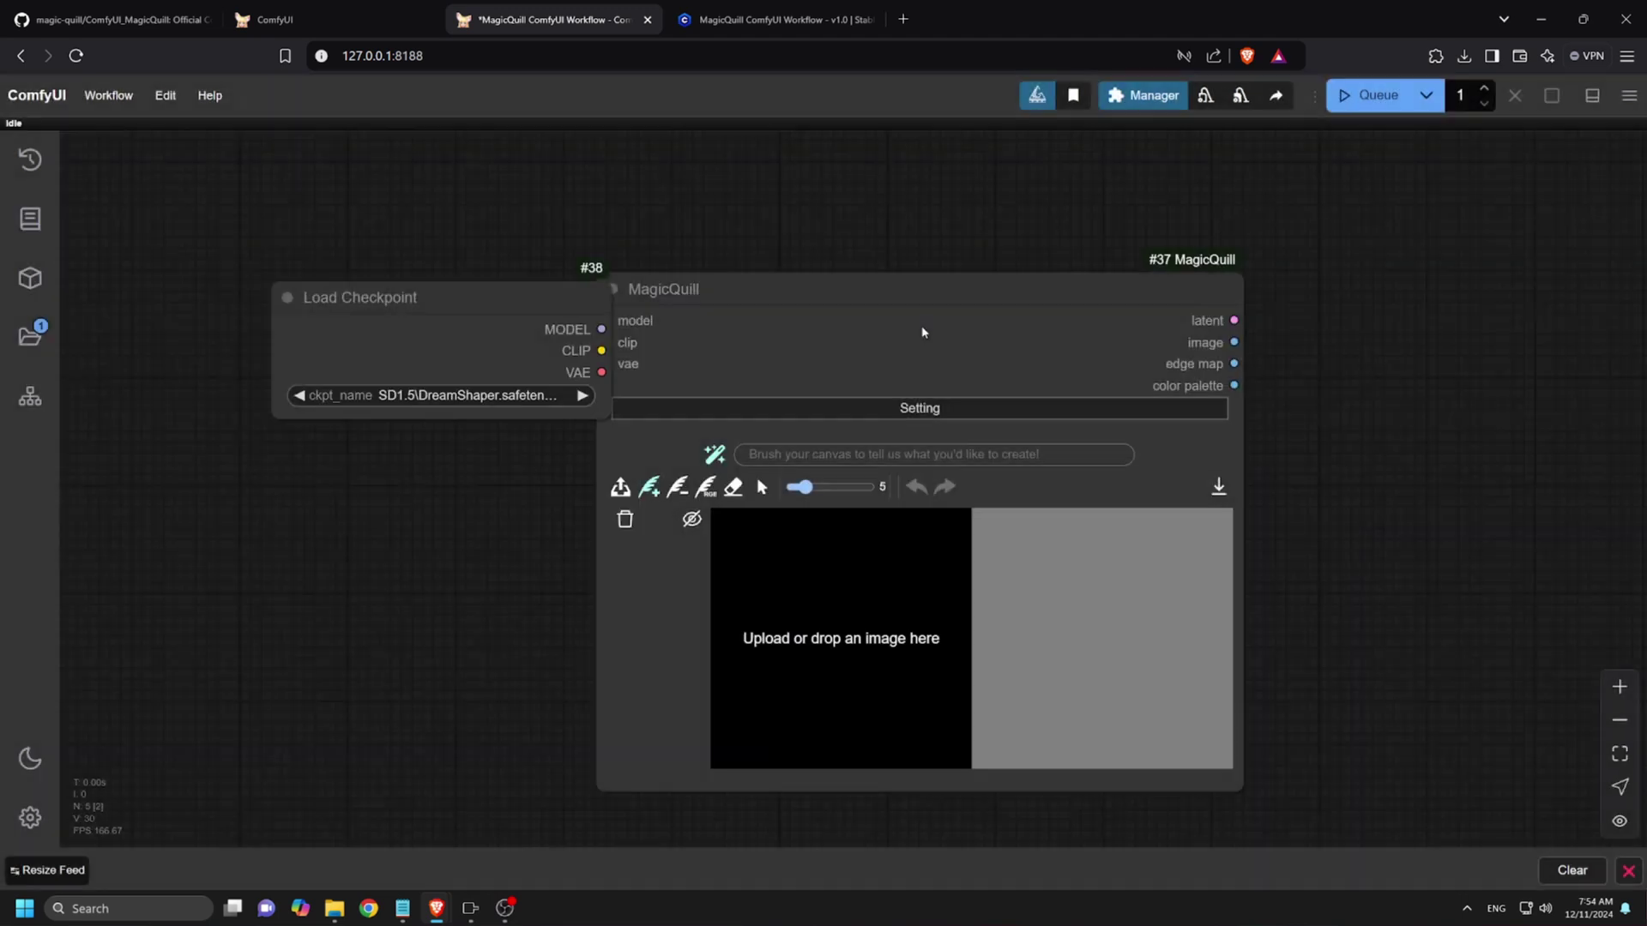
pyautogui.moveTo(502, 324); pyautogui.dragTo(606, 342)
pyautogui.moveTo(512, 366); pyautogui.dragTo(600, 365)
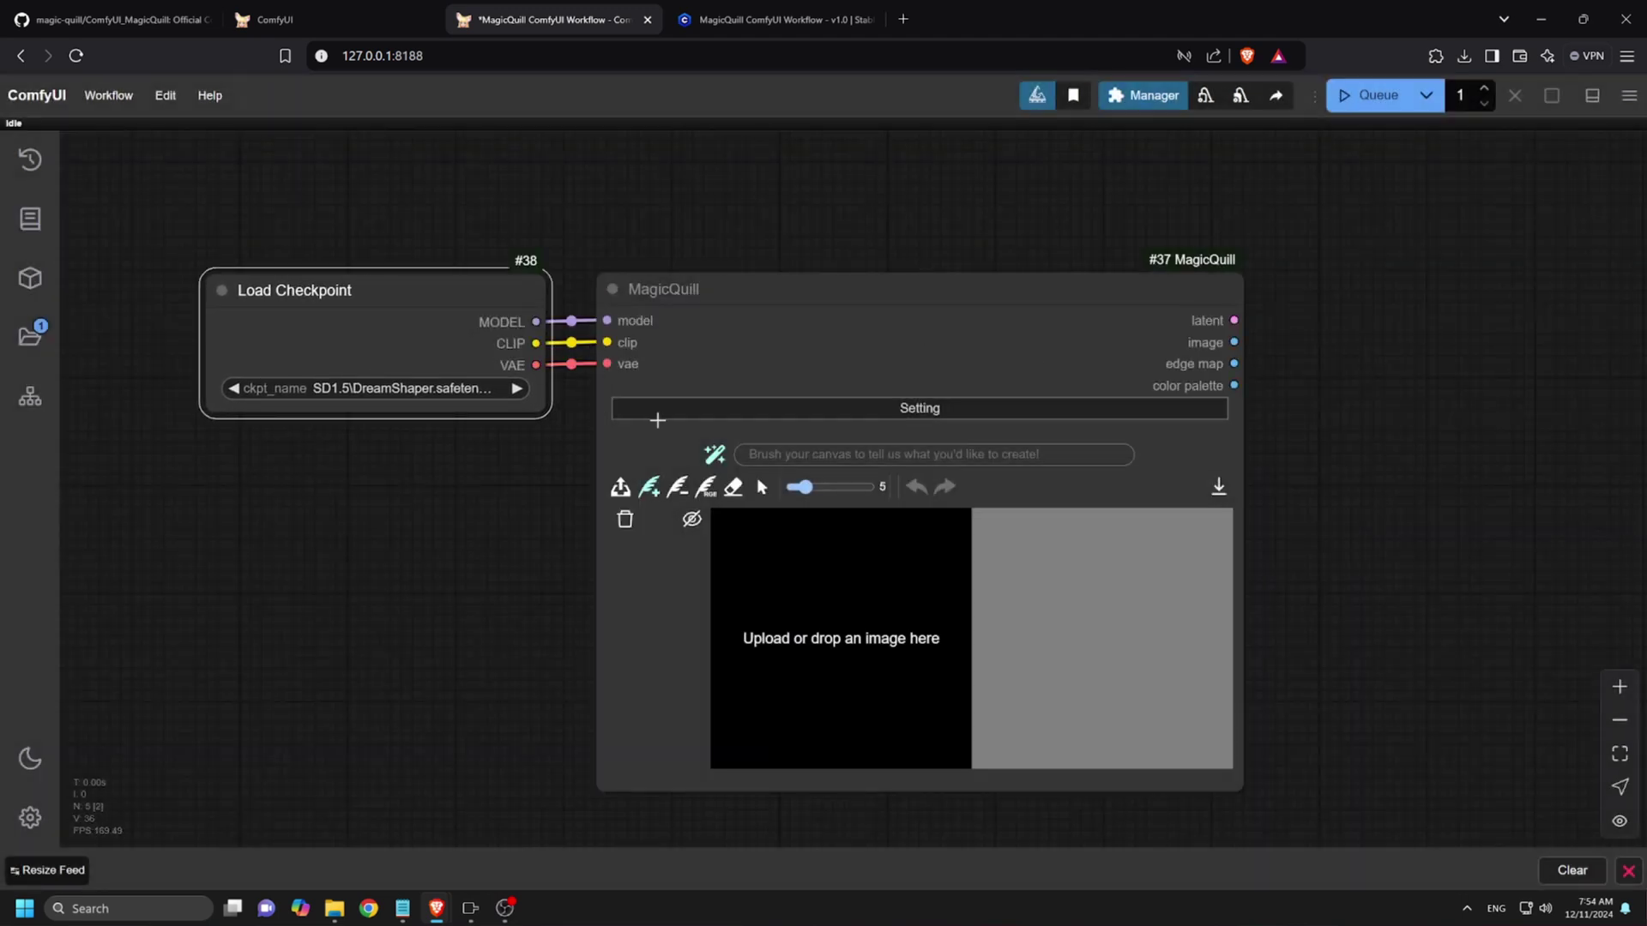
# Step: Add a Save Image node fed by MagicQuill's image output
pyautogui.doubleClick(1389, 310)
pyautogui.write('save')
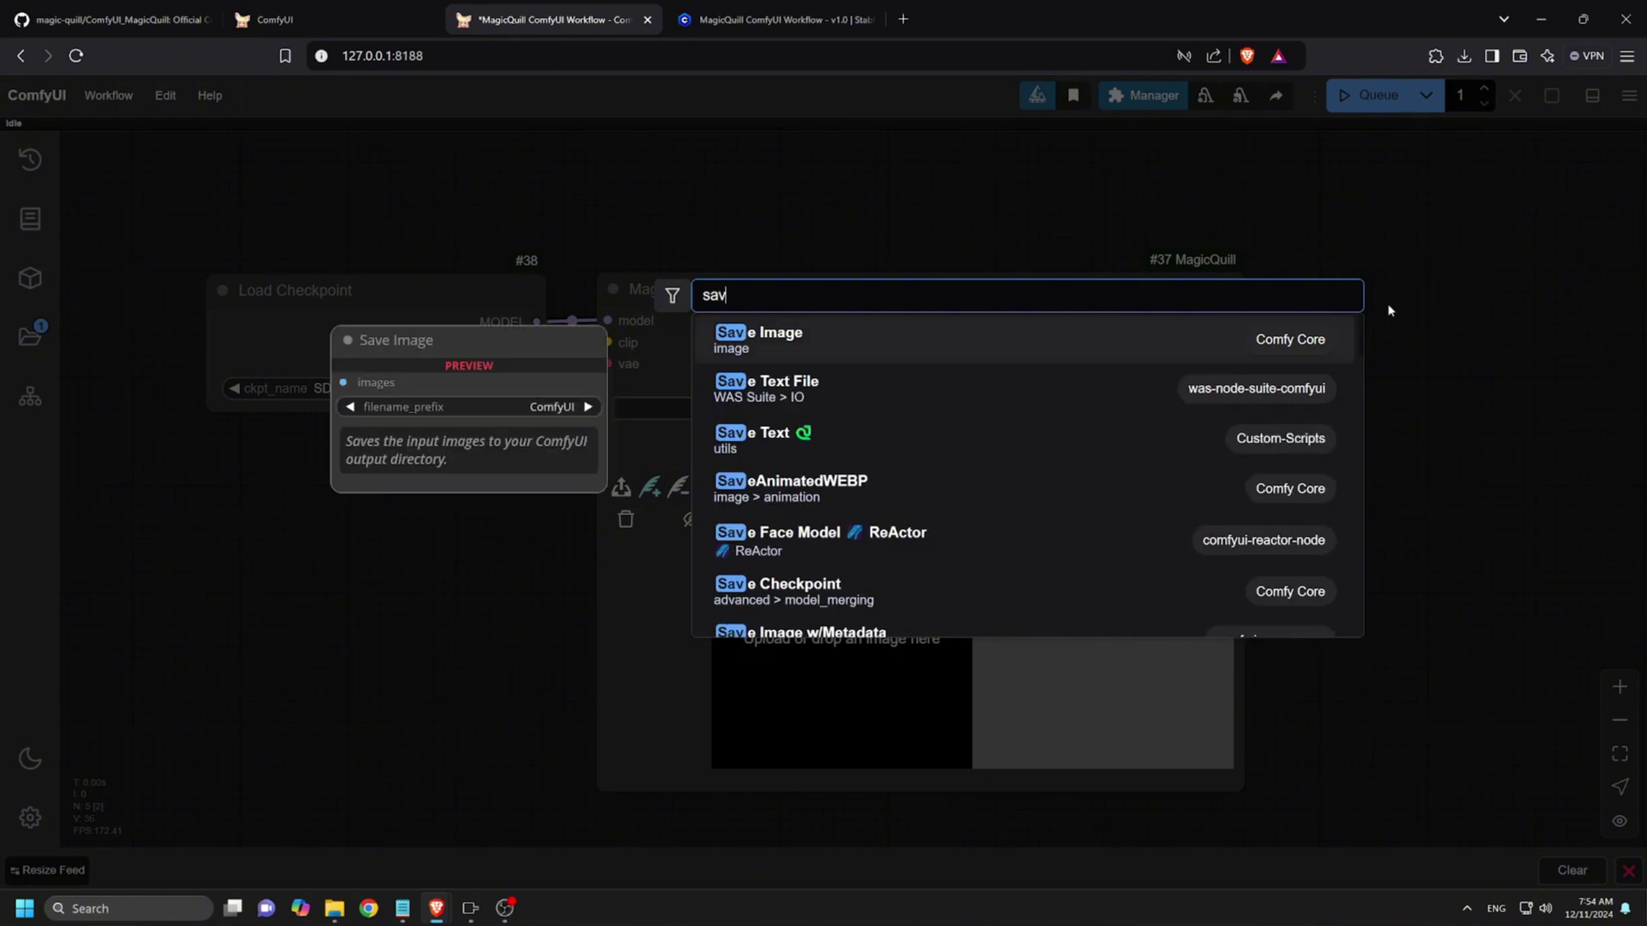
pyautogui.click(1222, 331)
pyautogui.moveTo(1234, 342); pyautogui.dragTo(1398, 320)
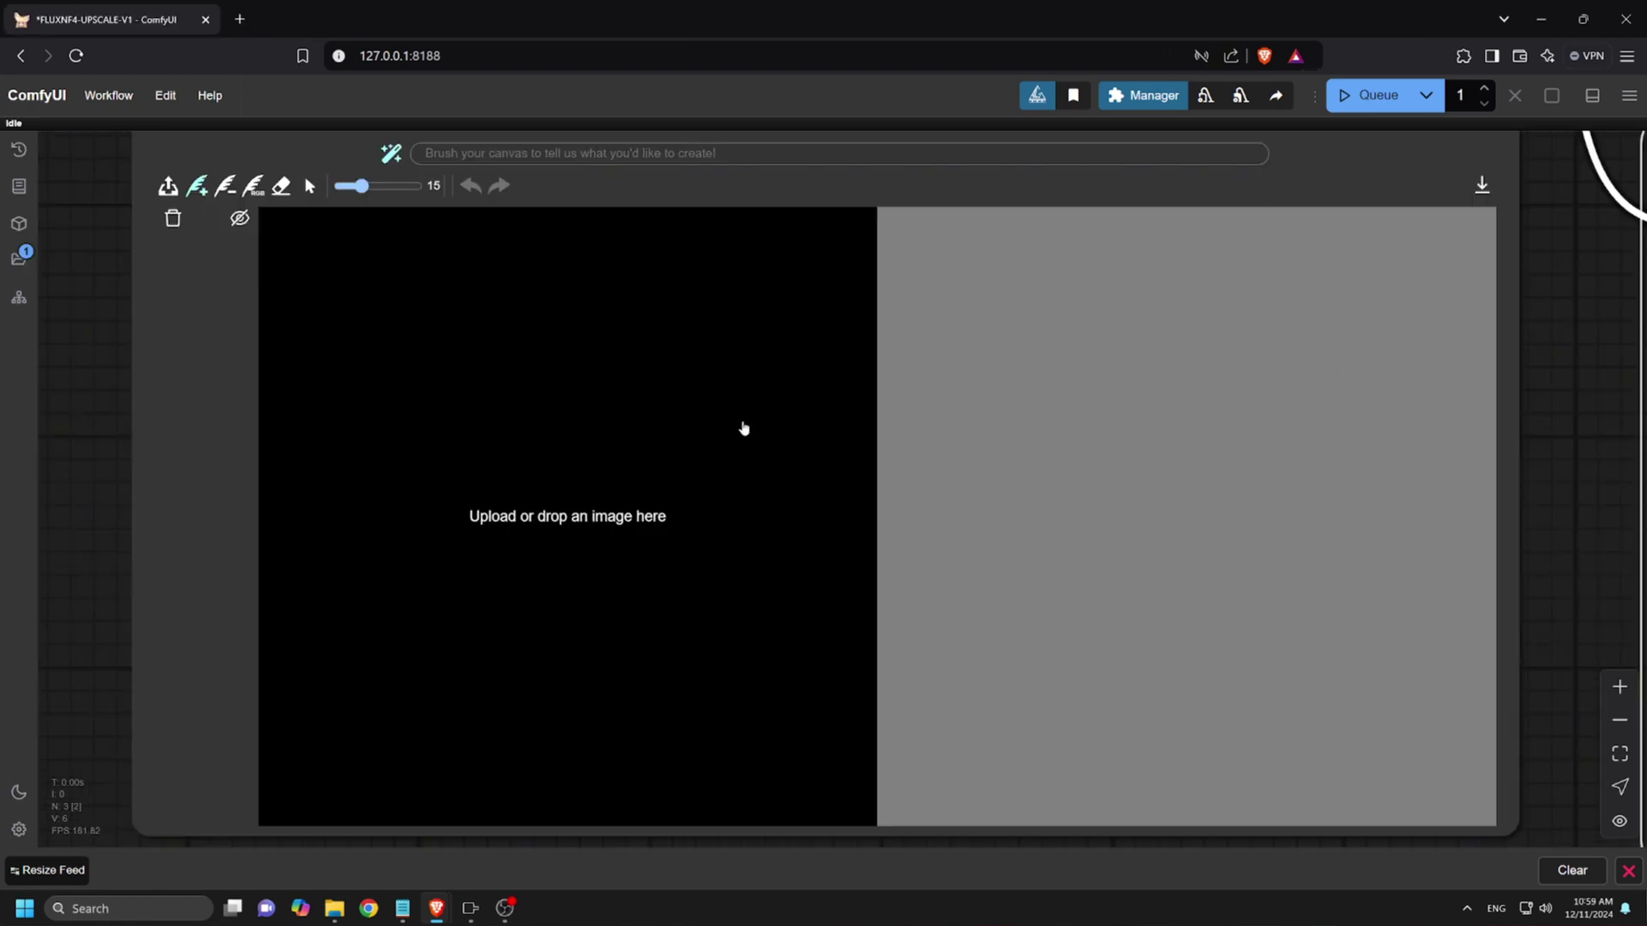
# Step: Load the runway photo and mask the model's torso with a size-41 brush
pyautogui.click(531, 456)
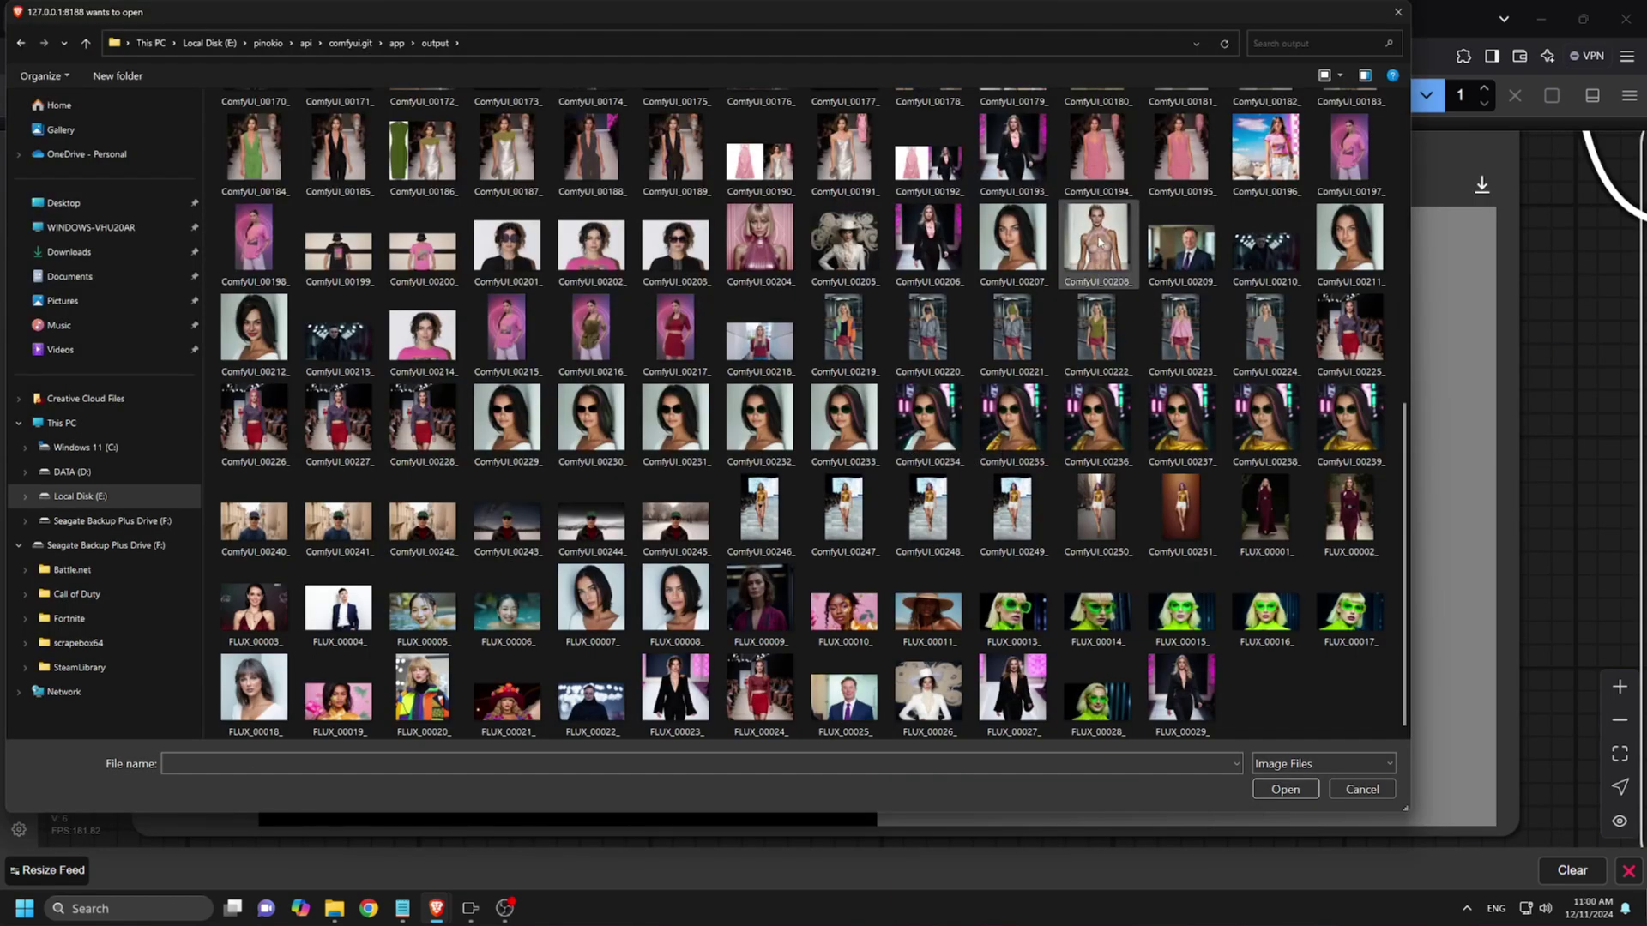
pyautogui.doubleClick(1054, 272)
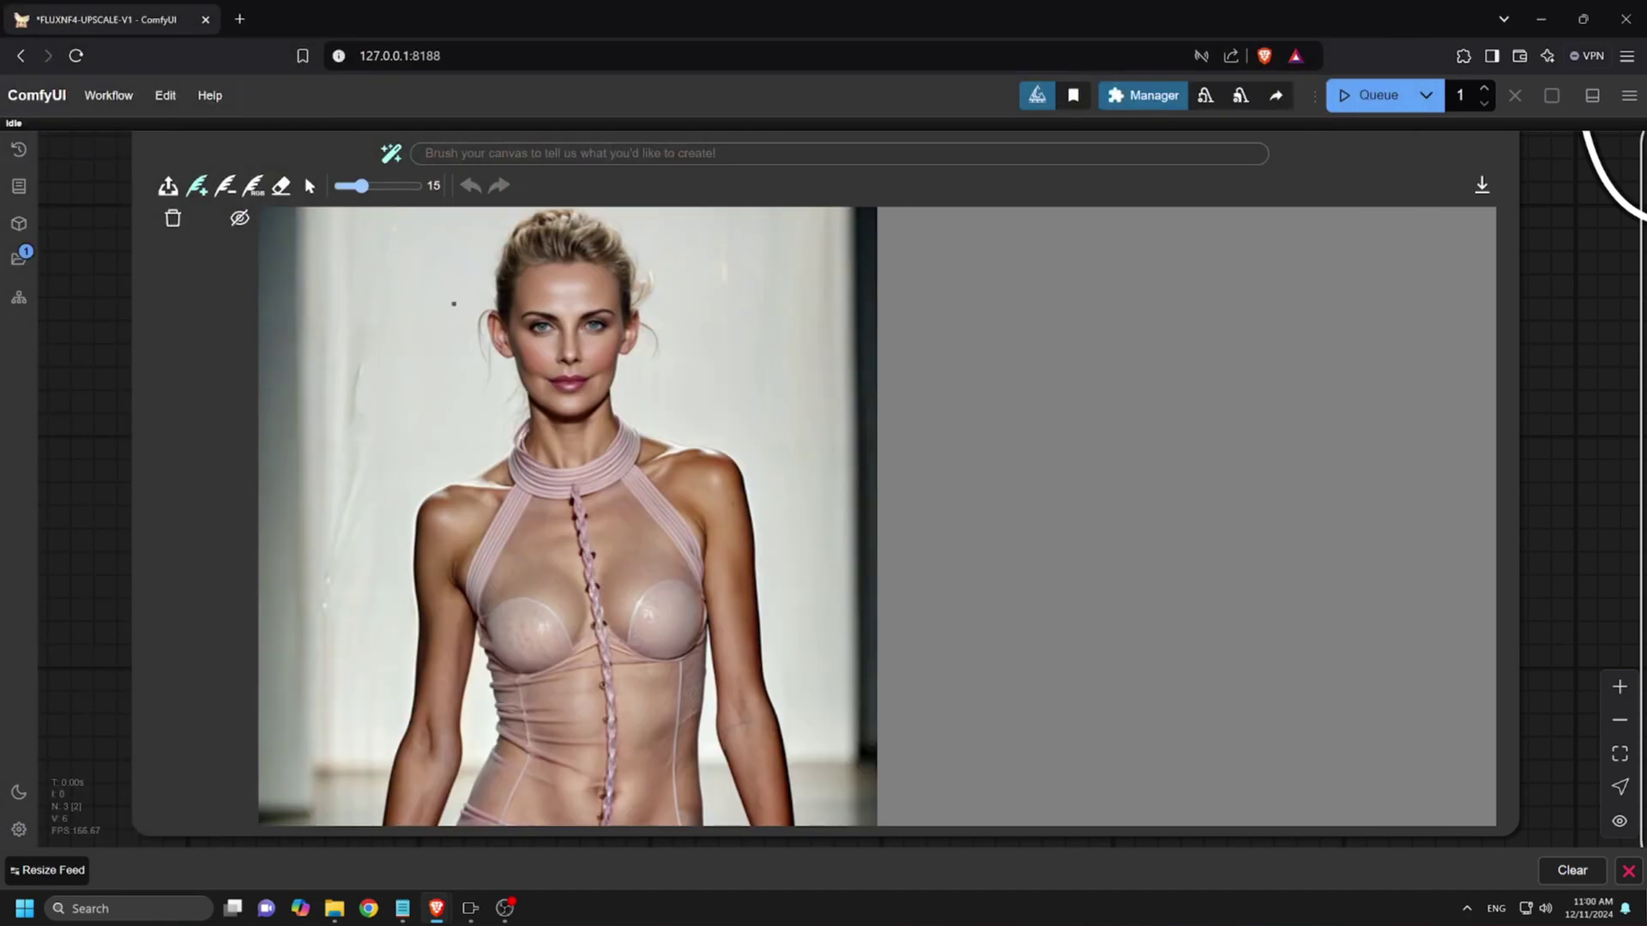
pyautogui.moveTo(367, 189); pyautogui.dragTo(400, 186)
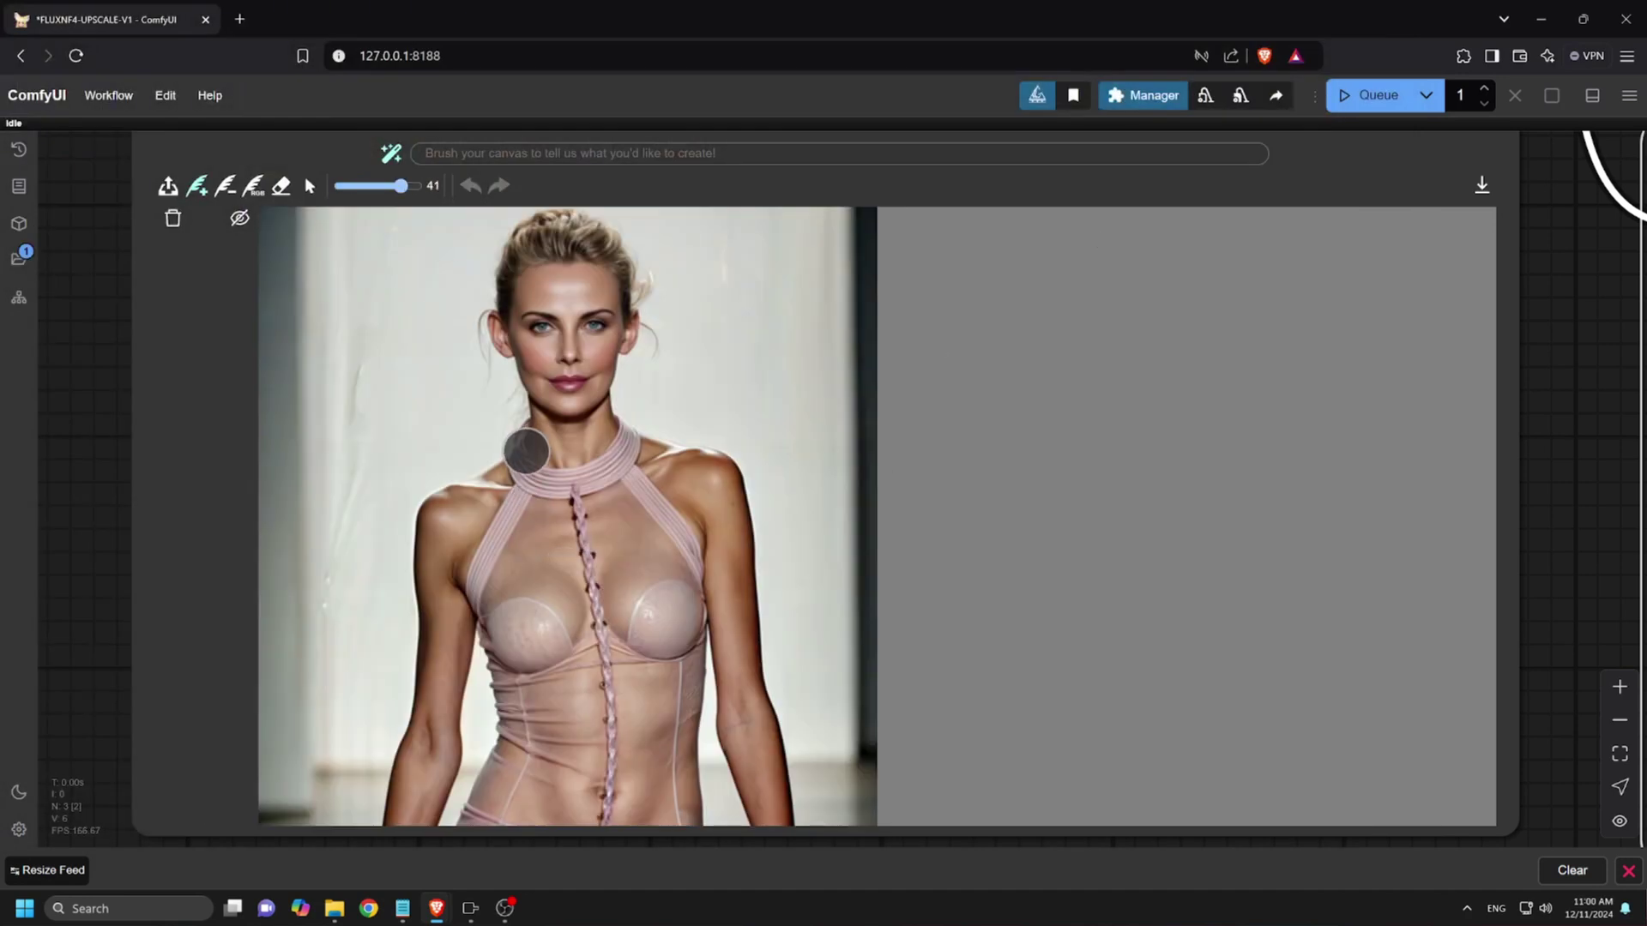
pyautogui.moveTo(525, 449)
pyautogui.mouseDown()
pyautogui.moveTo(631, 442)
pyautogui.moveTo(691, 514)
pyautogui.moveTo(688, 755)
pyautogui.moveTo(593, 817)
pyautogui.moveTo(485, 816)
pyautogui.moveTo(505, 777)
pyautogui.moveTo(616, 777)
pyautogui.moveTo(685, 555)
pyautogui.moveTo(638, 524)
pyautogui.moveTo(595, 541)
pyautogui.moveTo(511, 476)
pyautogui.moveTo(466, 532)
pyautogui.moveTo(502, 632)
pyautogui.moveTo(508, 735)
pyautogui.moveTo(542, 465)
pyautogui.moveTo(620, 434)
pyautogui.mouseUp()
# Step: Prompt 'fancy golden dress' and queue the workflow twice
pyautogui.click(453, 153)
pyautogui.write('fancy golden dress')
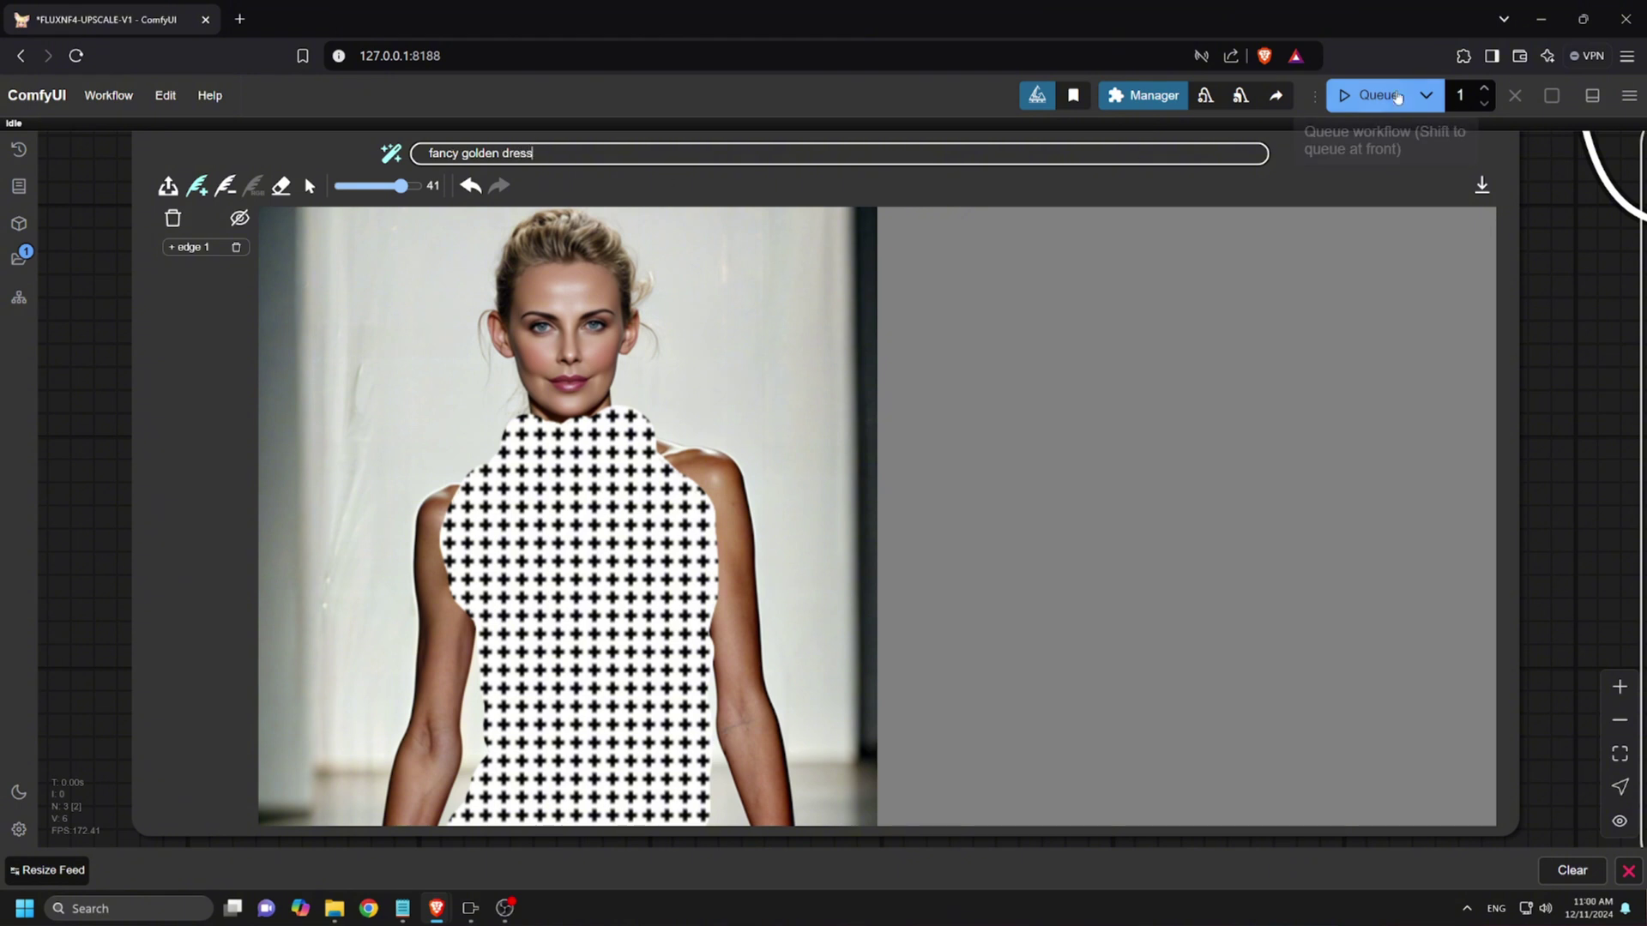
pyautogui.click(1366, 95)
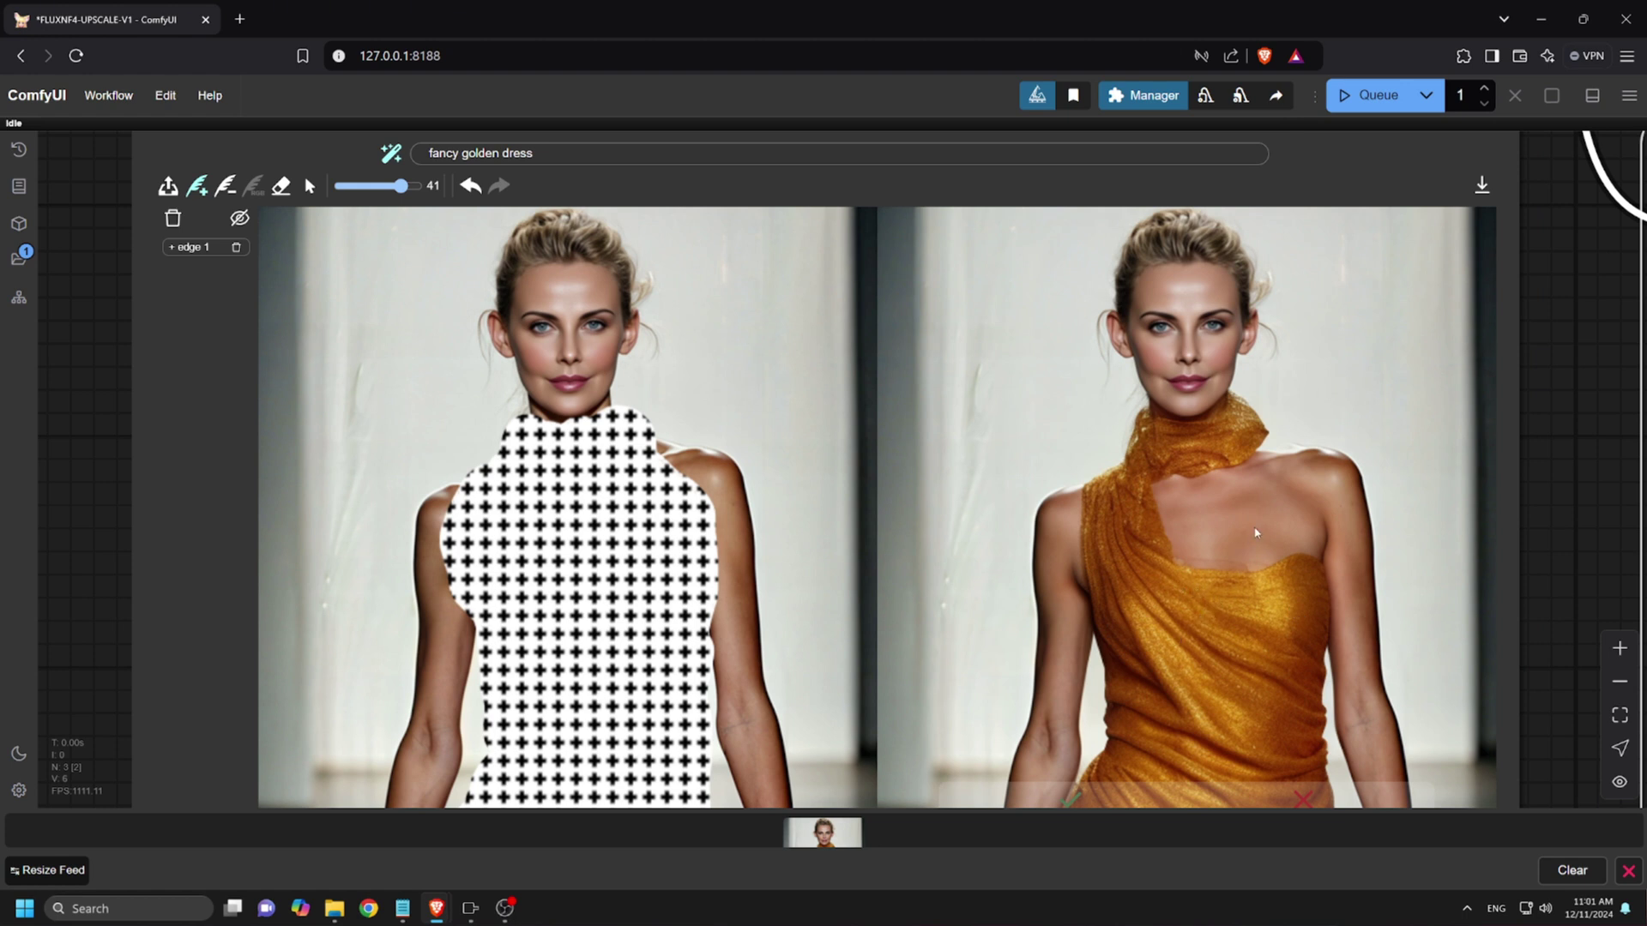
pyautogui.click(1343, 96)
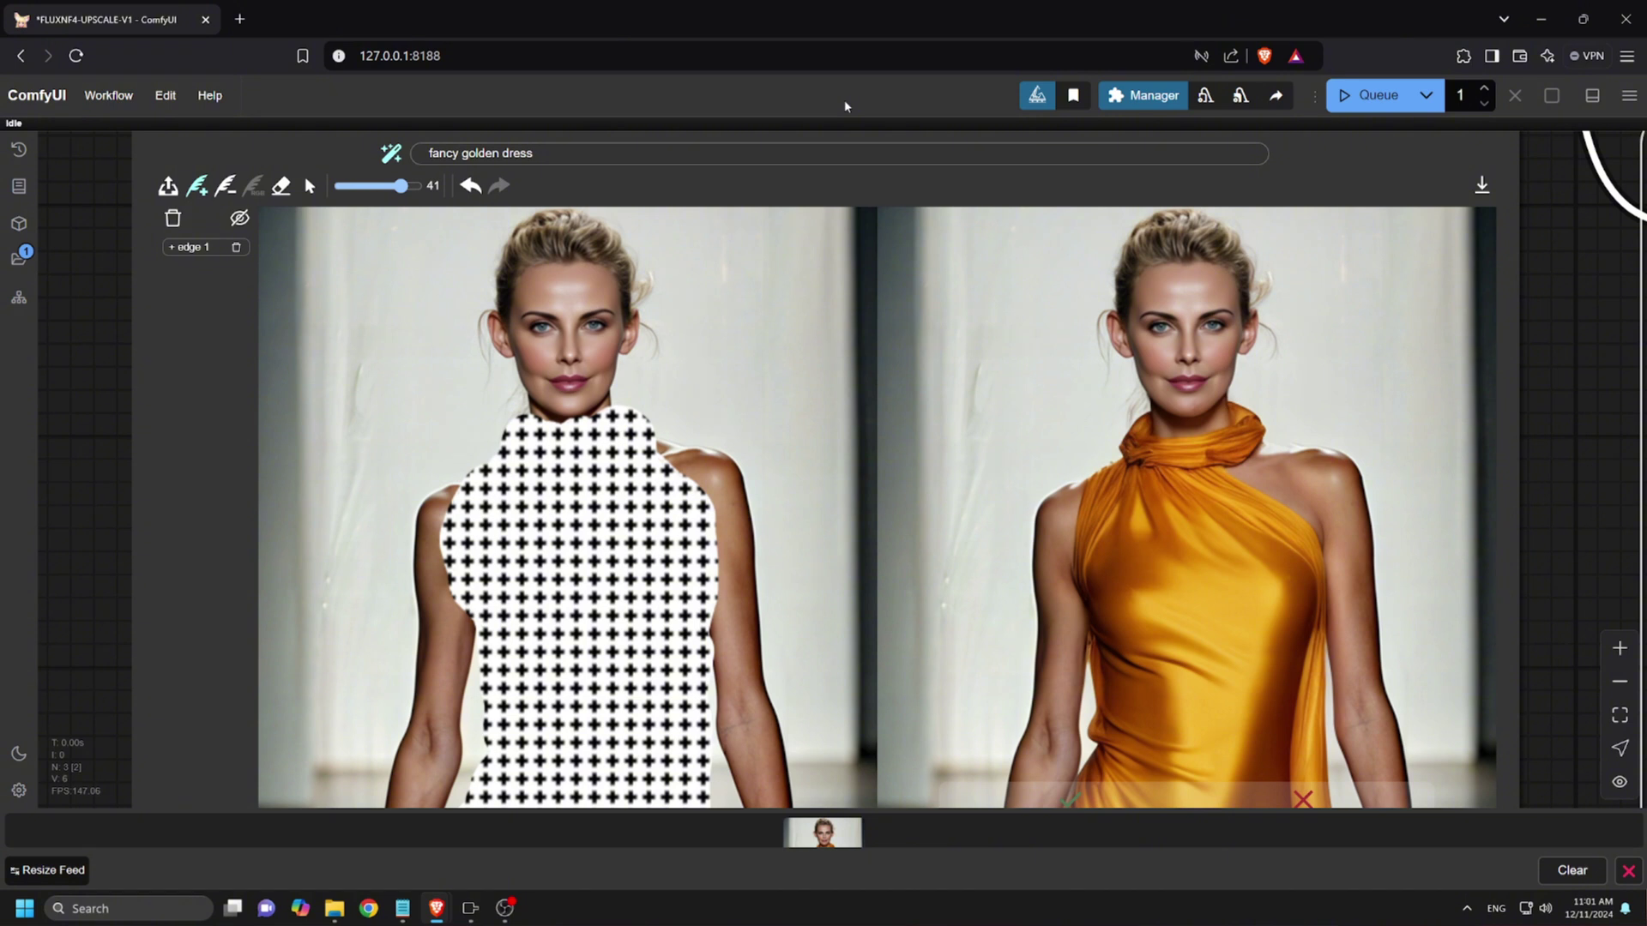
# Step: Accept the golden dress result, mask the hair, and run with the prompt 'blonde'
pyautogui.click(1068, 804)
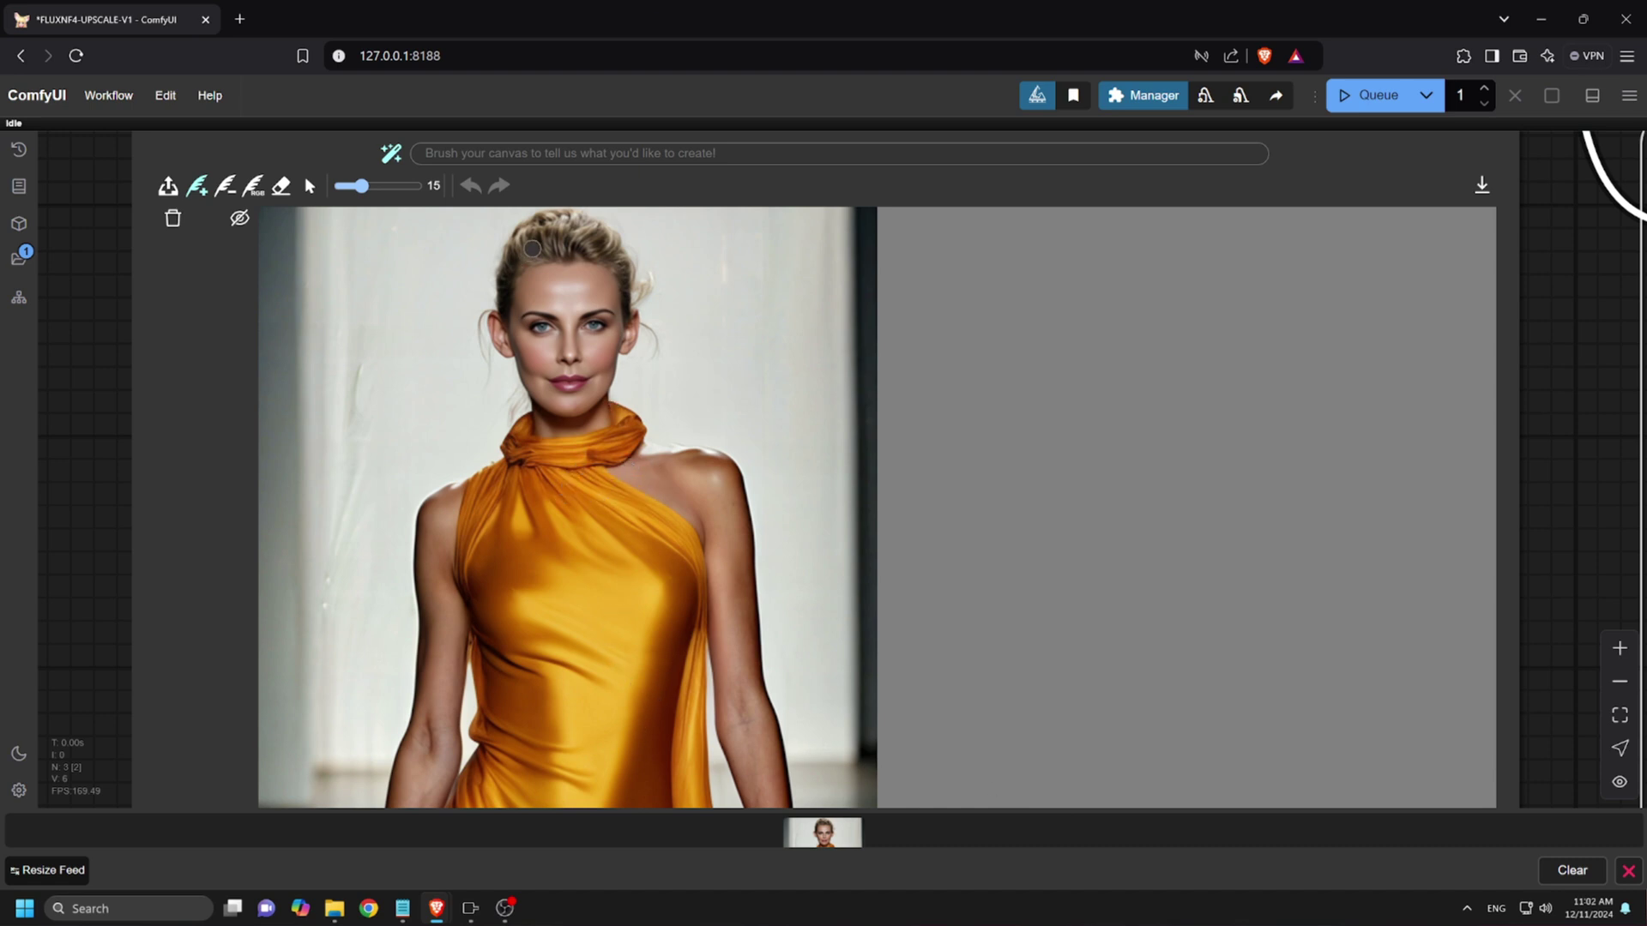
pyautogui.moveTo(547, 217)
pyautogui.mouseDown()
pyautogui.moveTo(470, 311)
pyautogui.moveTo(479, 349)
pyautogui.moveTo(434, 414)
pyautogui.moveTo(517, 261)
pyautogui.moveTo(502, 349)
pyautogui.moveTo(624, 264)
pyautogui.moveTo(639, 309)
pyautogui.moveTo(591, 230)
pyautogui.moveTo(645, 287)
pyautogui.moveTo(603, 229)
pyautogui.moveTo(678, 398)
pyautogui.mouseUp()
pyautogui.click(427, 152)
pyautogui.write('blonde')
pyautogui.click(1371, 96)
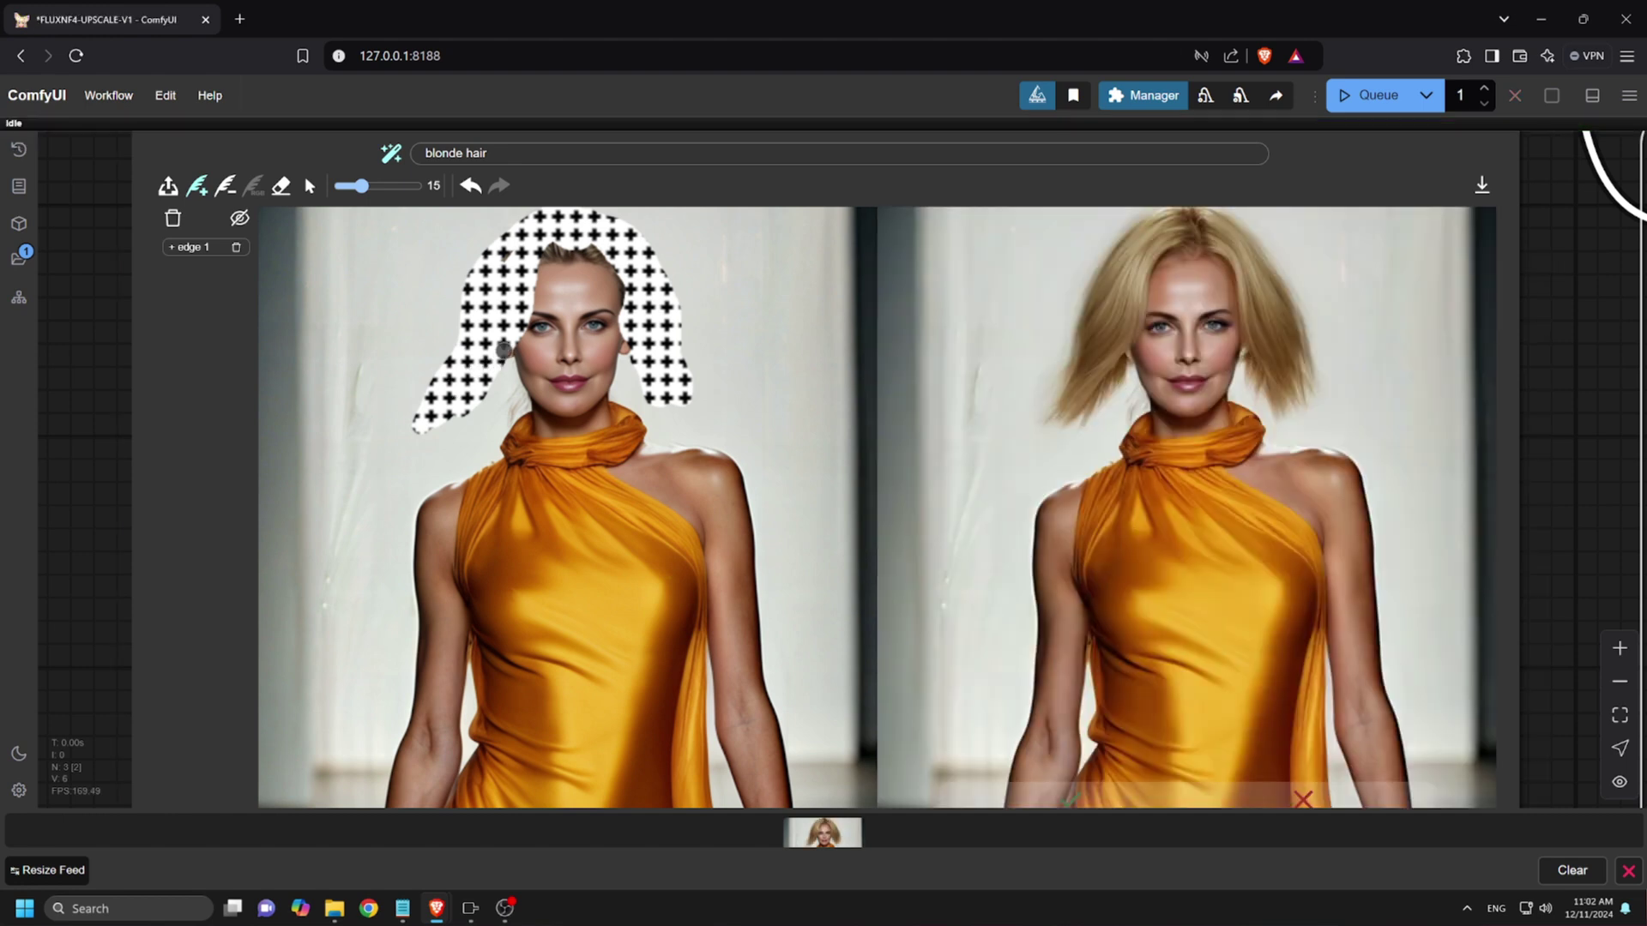
# Step: Extend the hair mask to the neck and right shoulder, regenerate, and accept the red-hair result
pyautogui.moveTo(496, 352); pyautogui.dragTo(509, 448)
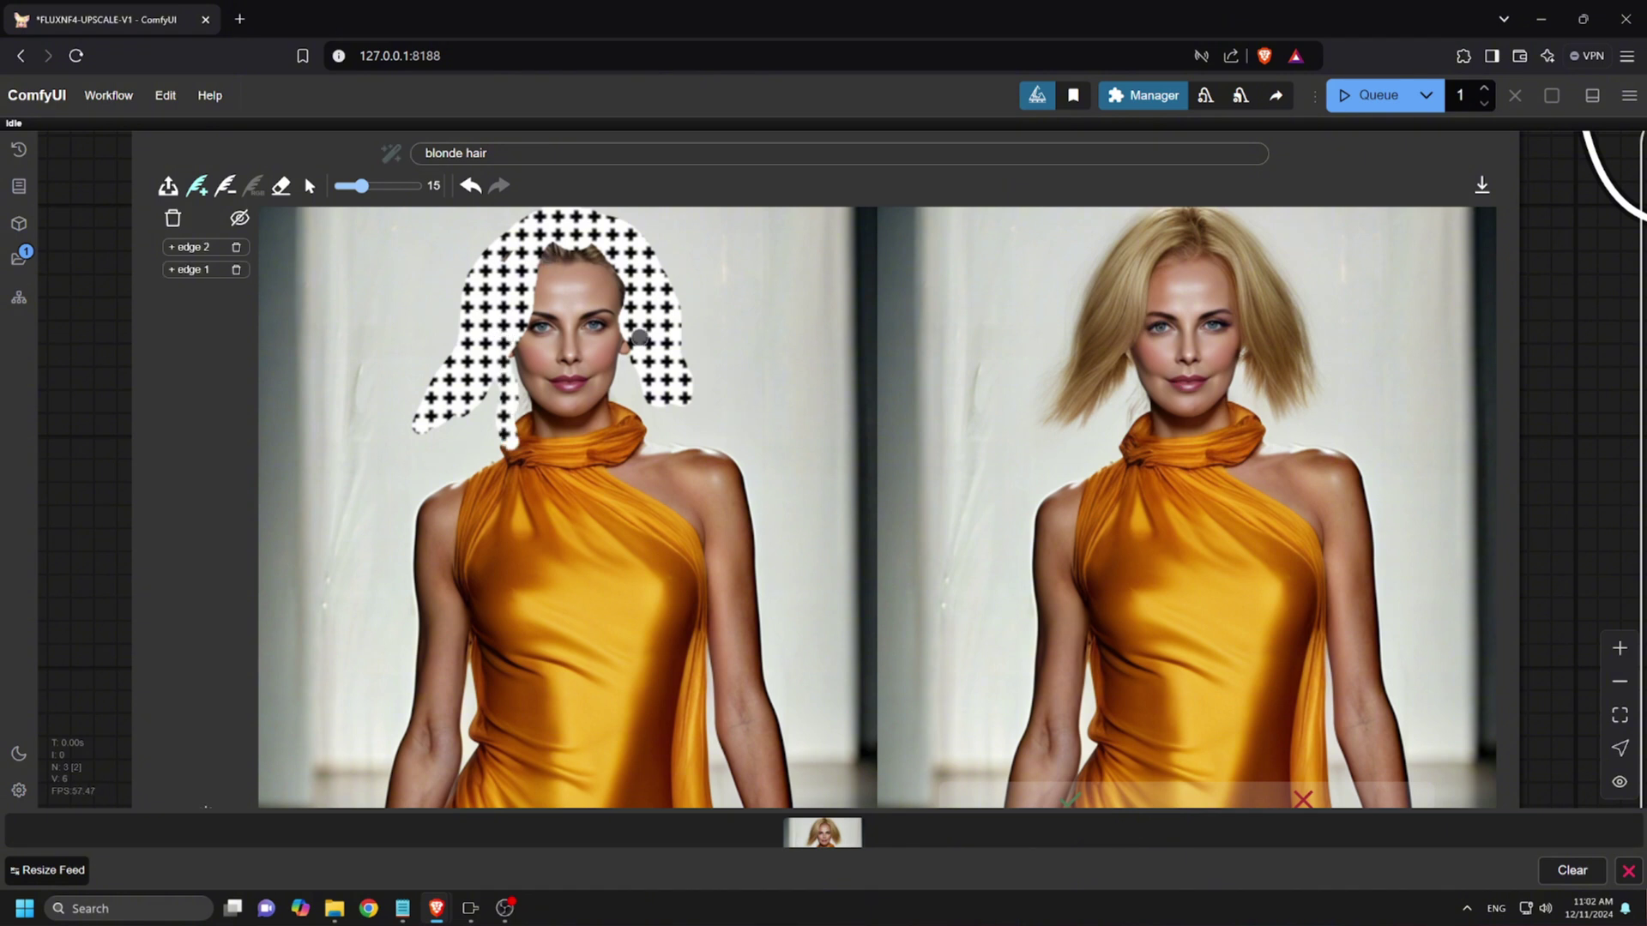
pyautogui.moveTo(630, 345); pyautogui.dragTo(636, 433)
pyautogui.moveTo(493, 369); pyautogui.dragTo(431, 493)
pyautogui.moveTo(500, 406); pyautogui.dragTo(489, 481)
pyautogui.moveTo(643, 399)
pyautogui.mouseDown()
pyautogui.moveTo(655, 449)
pyautogui.moveTo(678, 461)
pyautogui.mouseUp()
pyautogui.moveTo(679, 326); pyautogui.dragTo(725, 459)
pyautogui.moveTo(691, 425); pyautogui.dragTo(703, 441)
pyautogui.click(1378, 101)
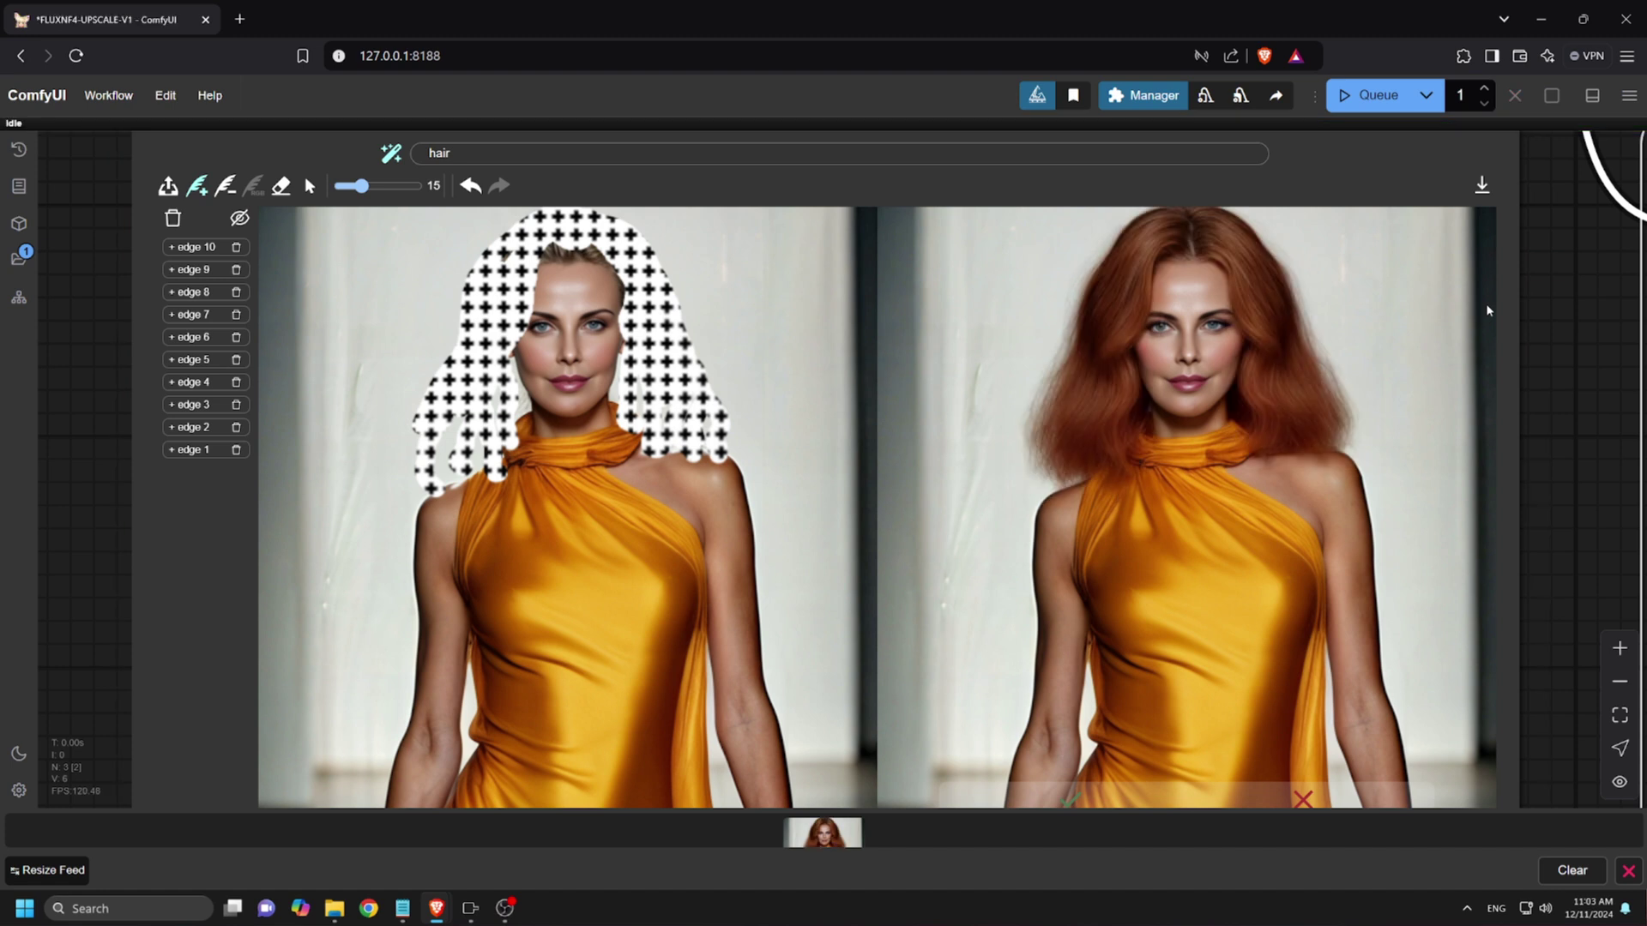
pyautogui.click(1070, 803)
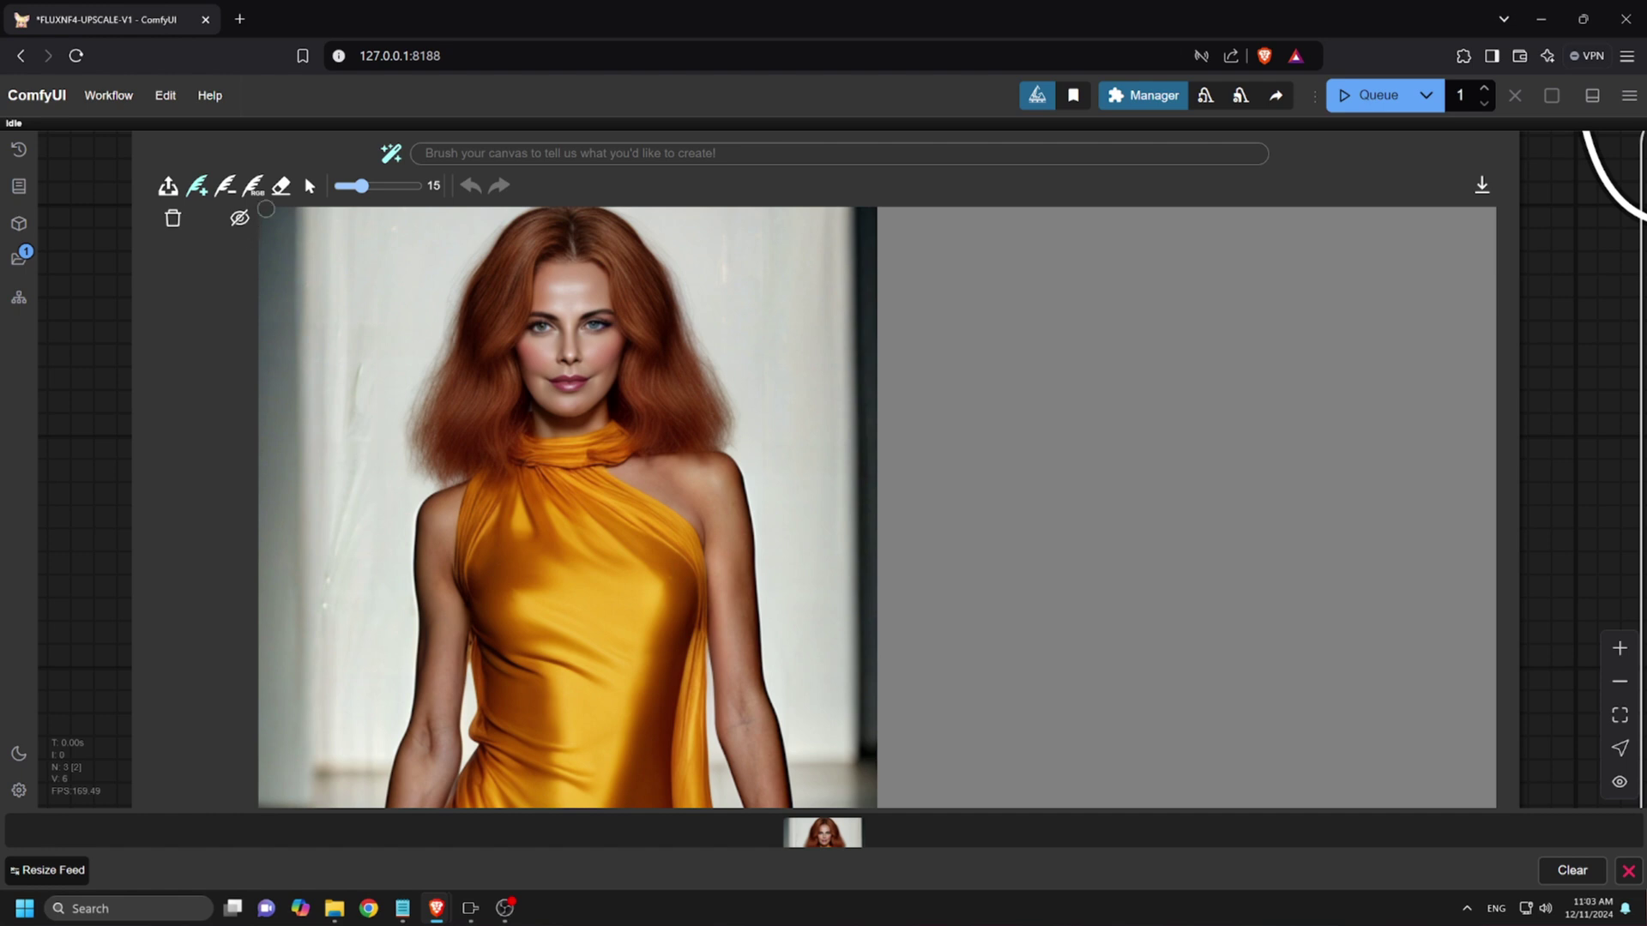
# Step: Draw size-5 magenta colour strokes down the hair, with the prompt 'magenta, Hair'
pyautogui.click(254, 187)
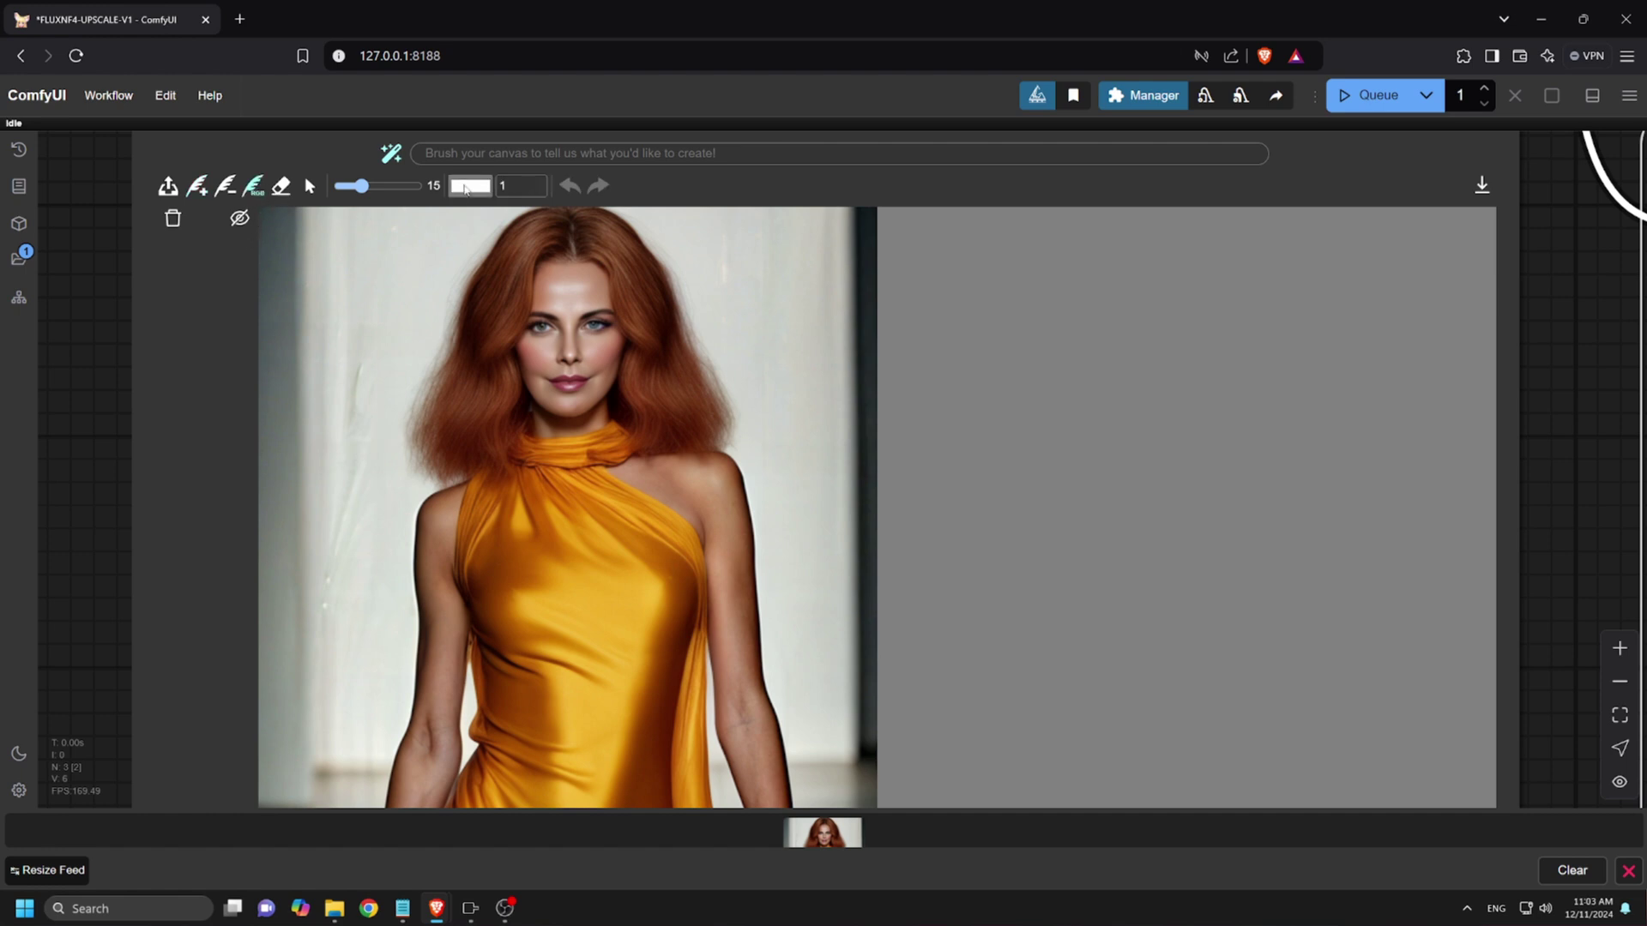
pyautogui.click(470, 185)
pyautogui.click(545, 347)
pyautogui.click(662, 201)
pyautogui.moveTo(361, 185); pyautogui.dragTo(344, 185)
pyautogui.moveTo(594, 247); pyautogui.dragTo(651, 403)
pyautogui.write('magenta, Hair')
pyautogui.moveTo(655, 289); pyautogui.dragTo(714, 412)
pyautogui.moveTo(542, 244); pyautogui.dragTo(482, 420)
pyautogui.moveTo(474, 330); pyautogui.dragTo(430, 424)
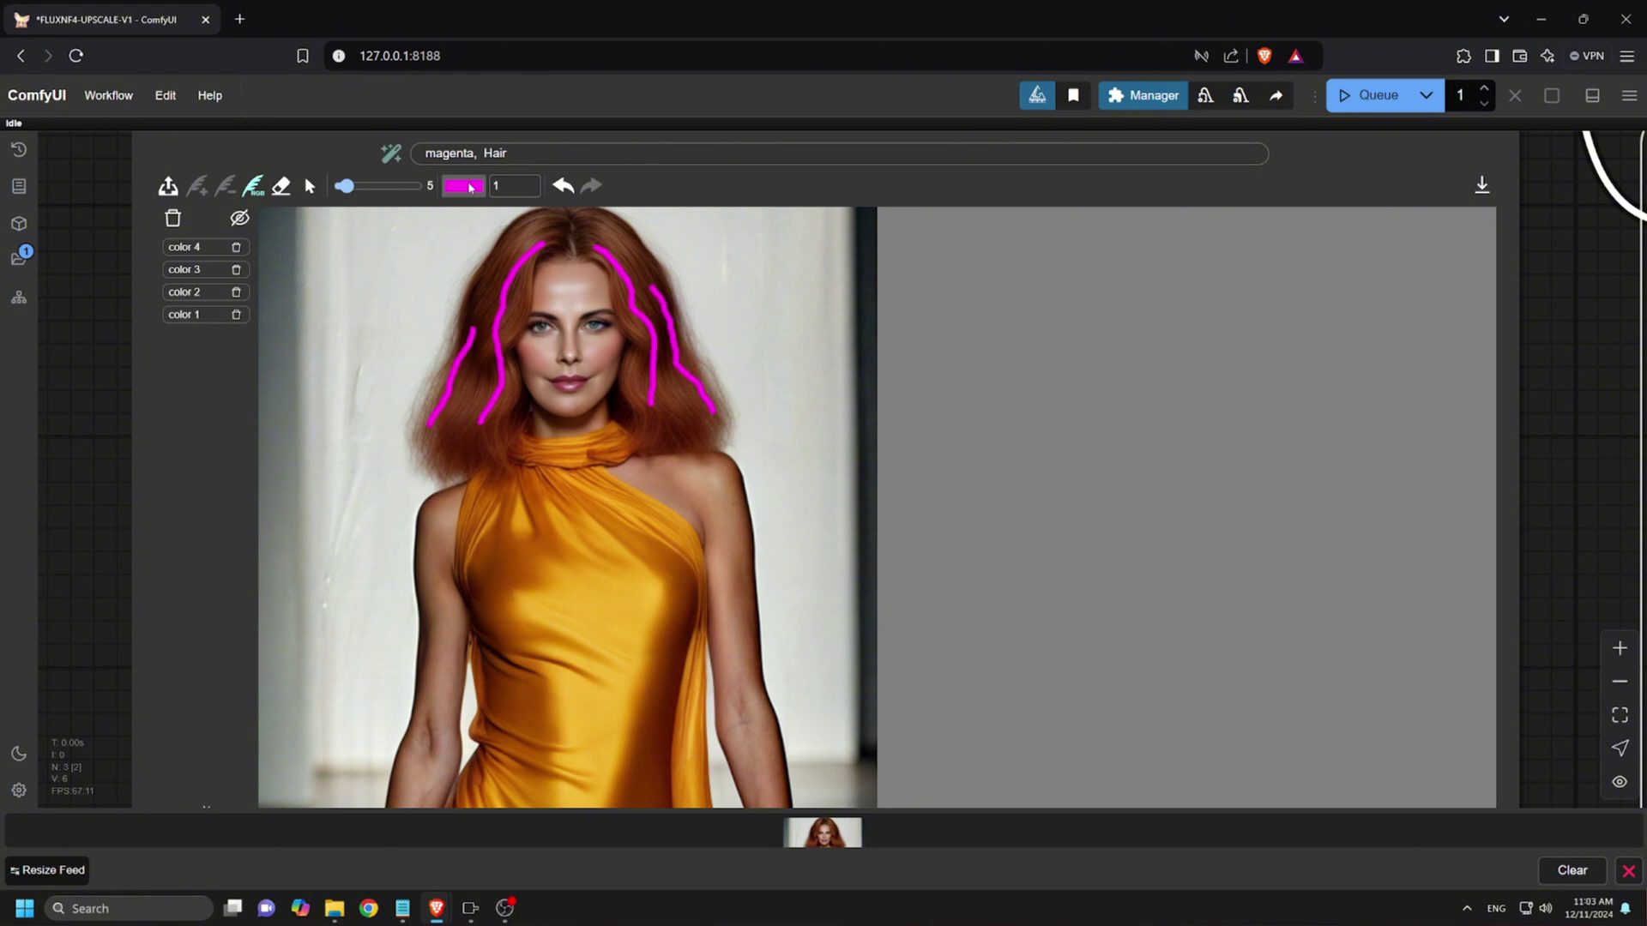
# Step: Add medium blue strokes on the upper and lower hair, then queue the run
pyautogui.click(463, 185)
pyautogui.click(536, 347)
pyautogui.moveTo(541, 222); pyautogui.dragTo(480, 313)
pyautogui.moveTo(597, 224); pyautogui.dragTo(635, 257)
pyautogui.moveTo(674, 390); pyautogui.dragTo(677, 426)
pyautogui.moveTo(491, 367); pyautogui.dragTo(448, 443)
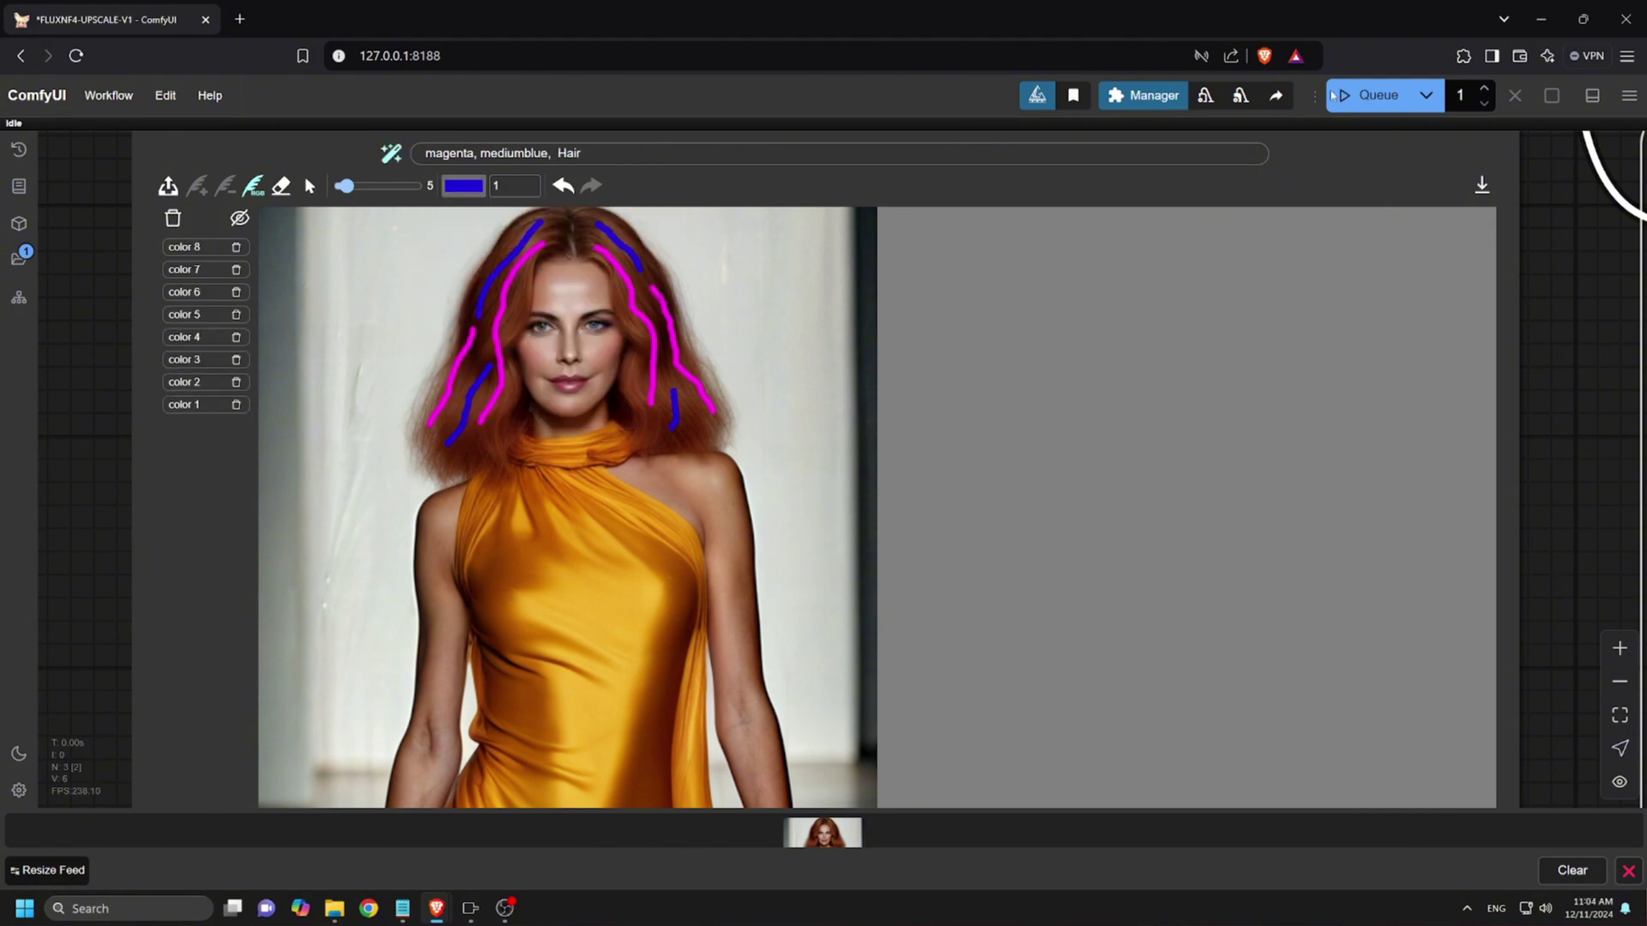
pyautogui.click(1372, 94)
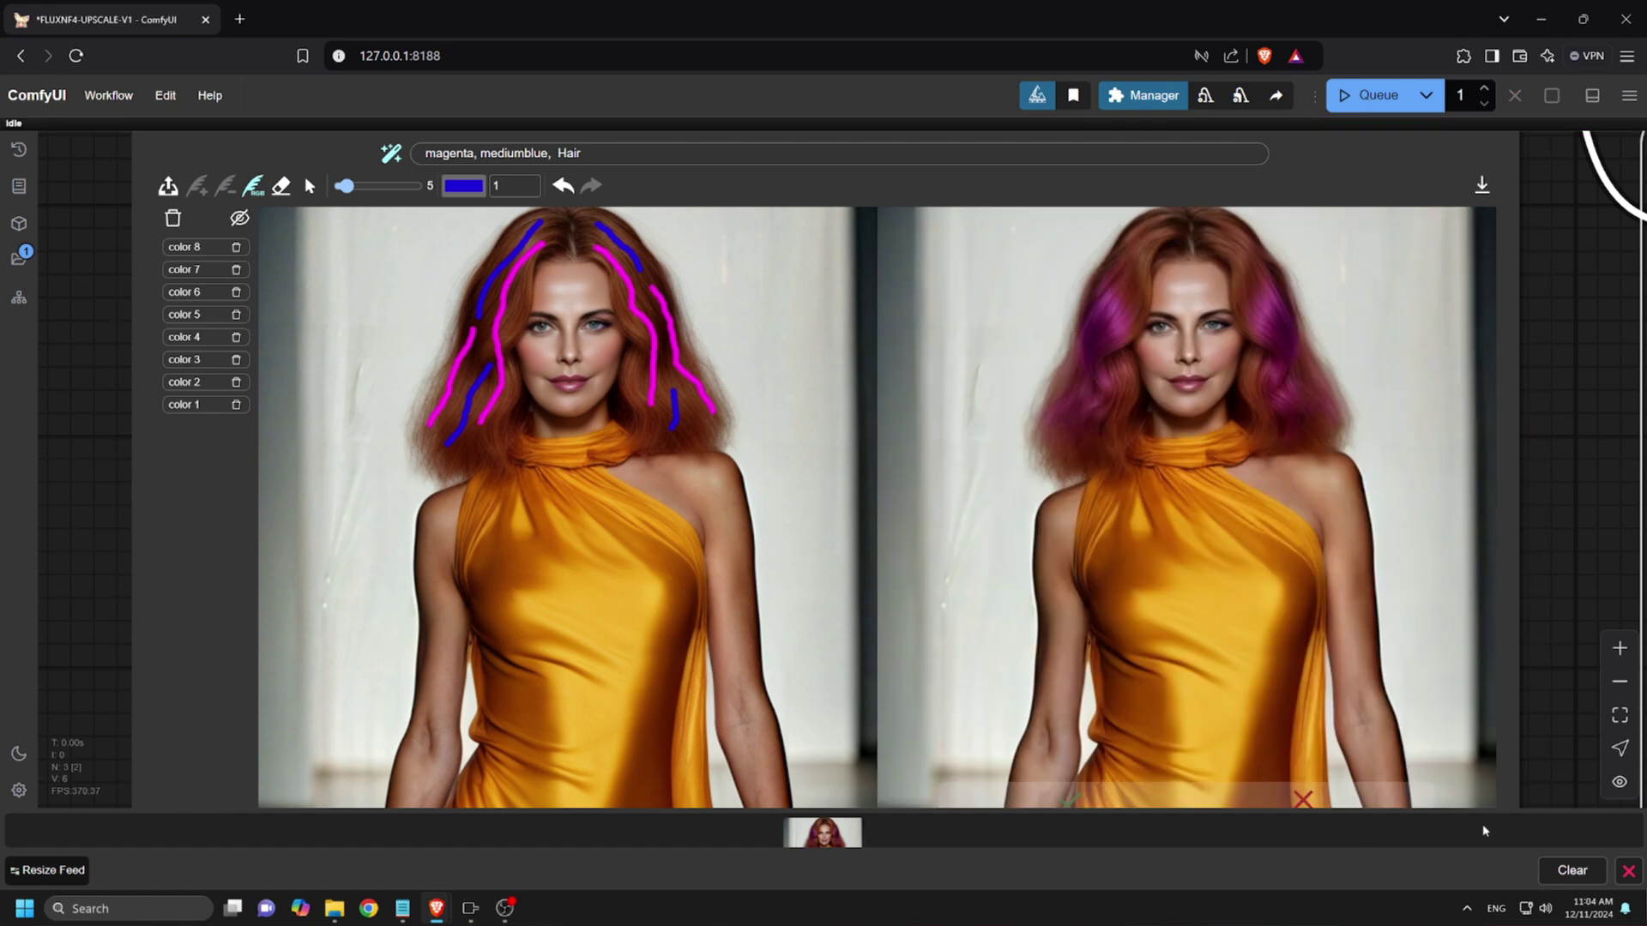
# Step: Accept the magenta-hair result and mask the whole background around the model's outline
pyautogui.click(1072, 801)
pyautogui.click(197, 185)
pyautogui.moveTo(455, 221)
pyautogui.mouseDown()
pyautogui.moveTo(397, 257)
pyautogui.moveTo(356, 538)
pyautogui.mouseUp()
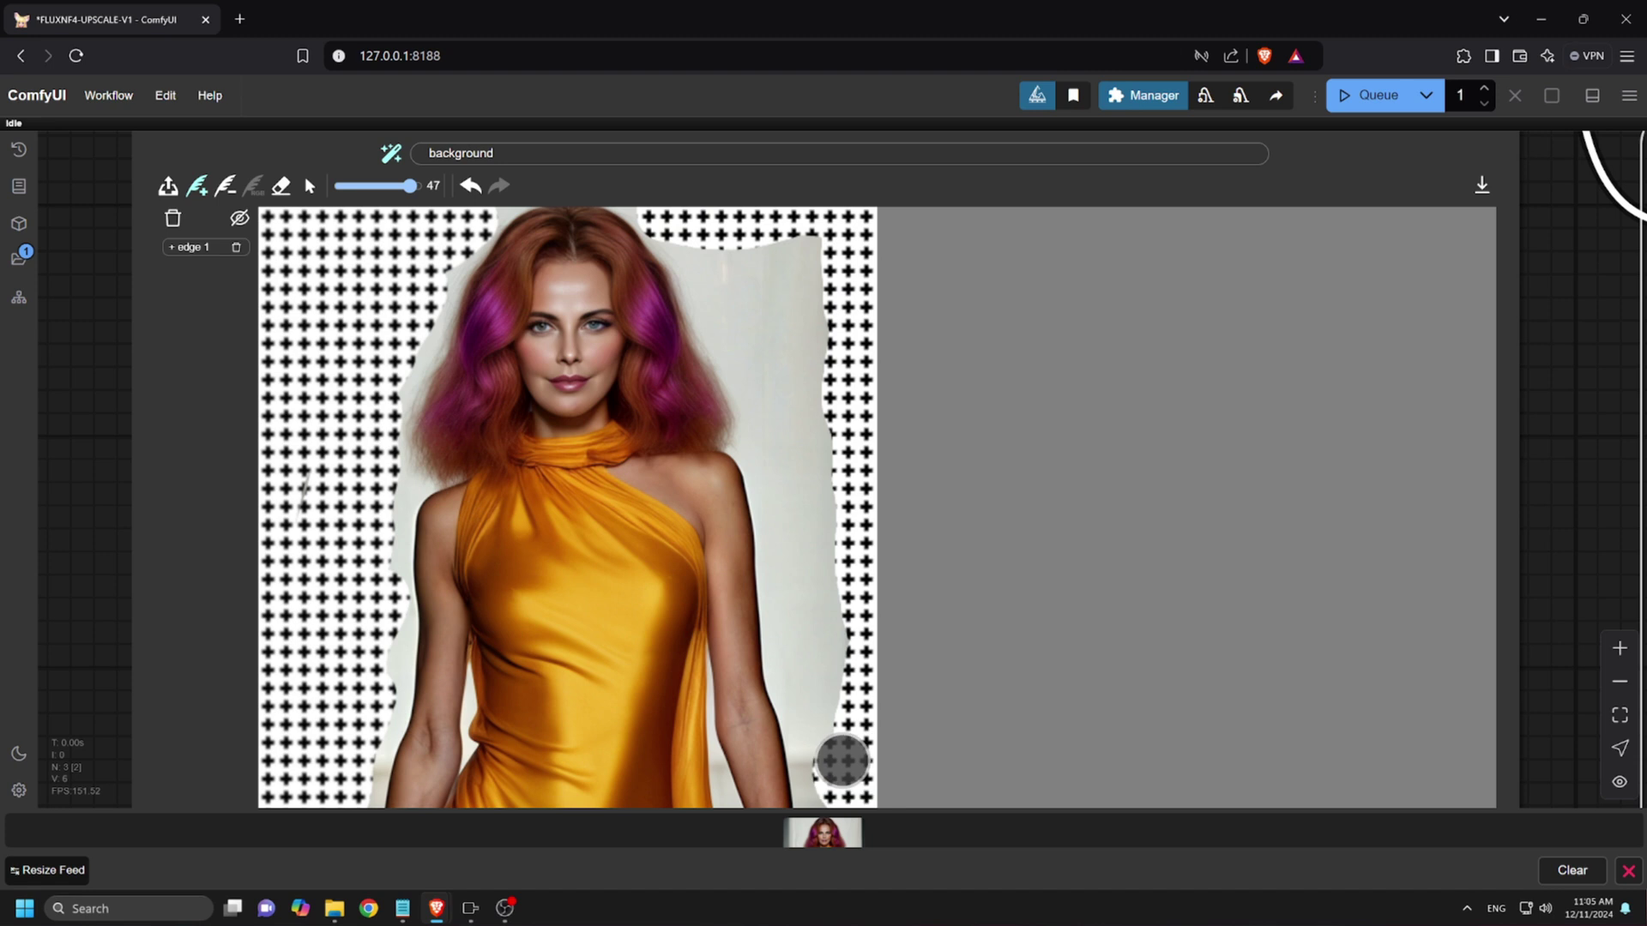
pyautogui.moveTo(842, 760); pyautogui.dragTo(798, 599)
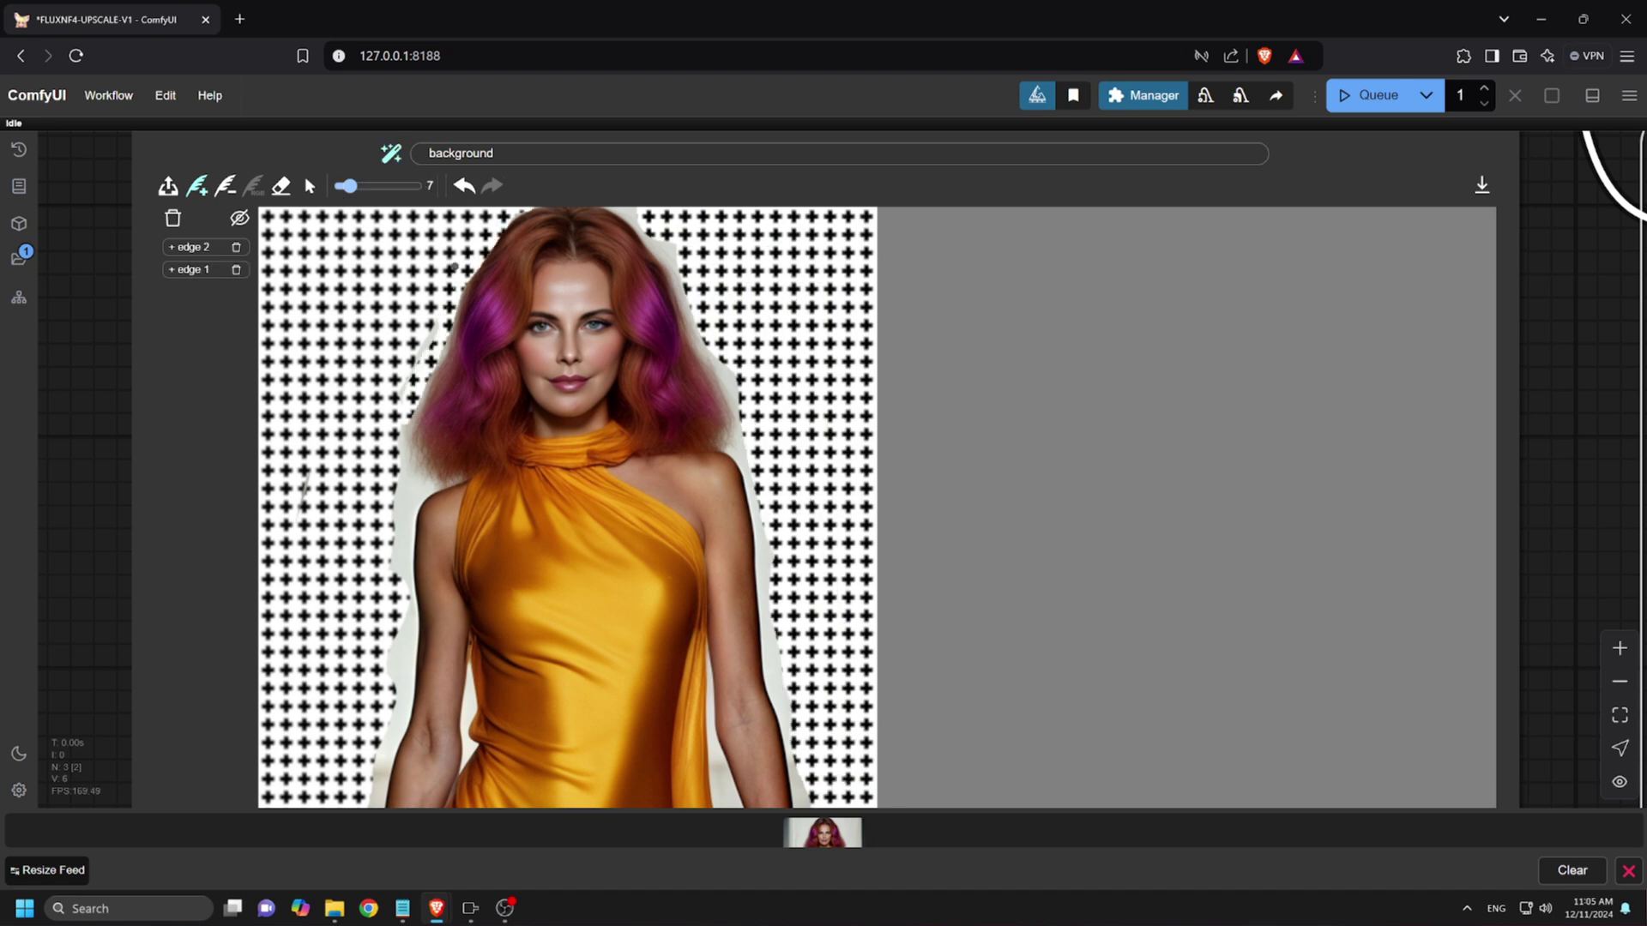
pyautogui.moveTo(441, 313); pyautogui.dragTo(377, 806)
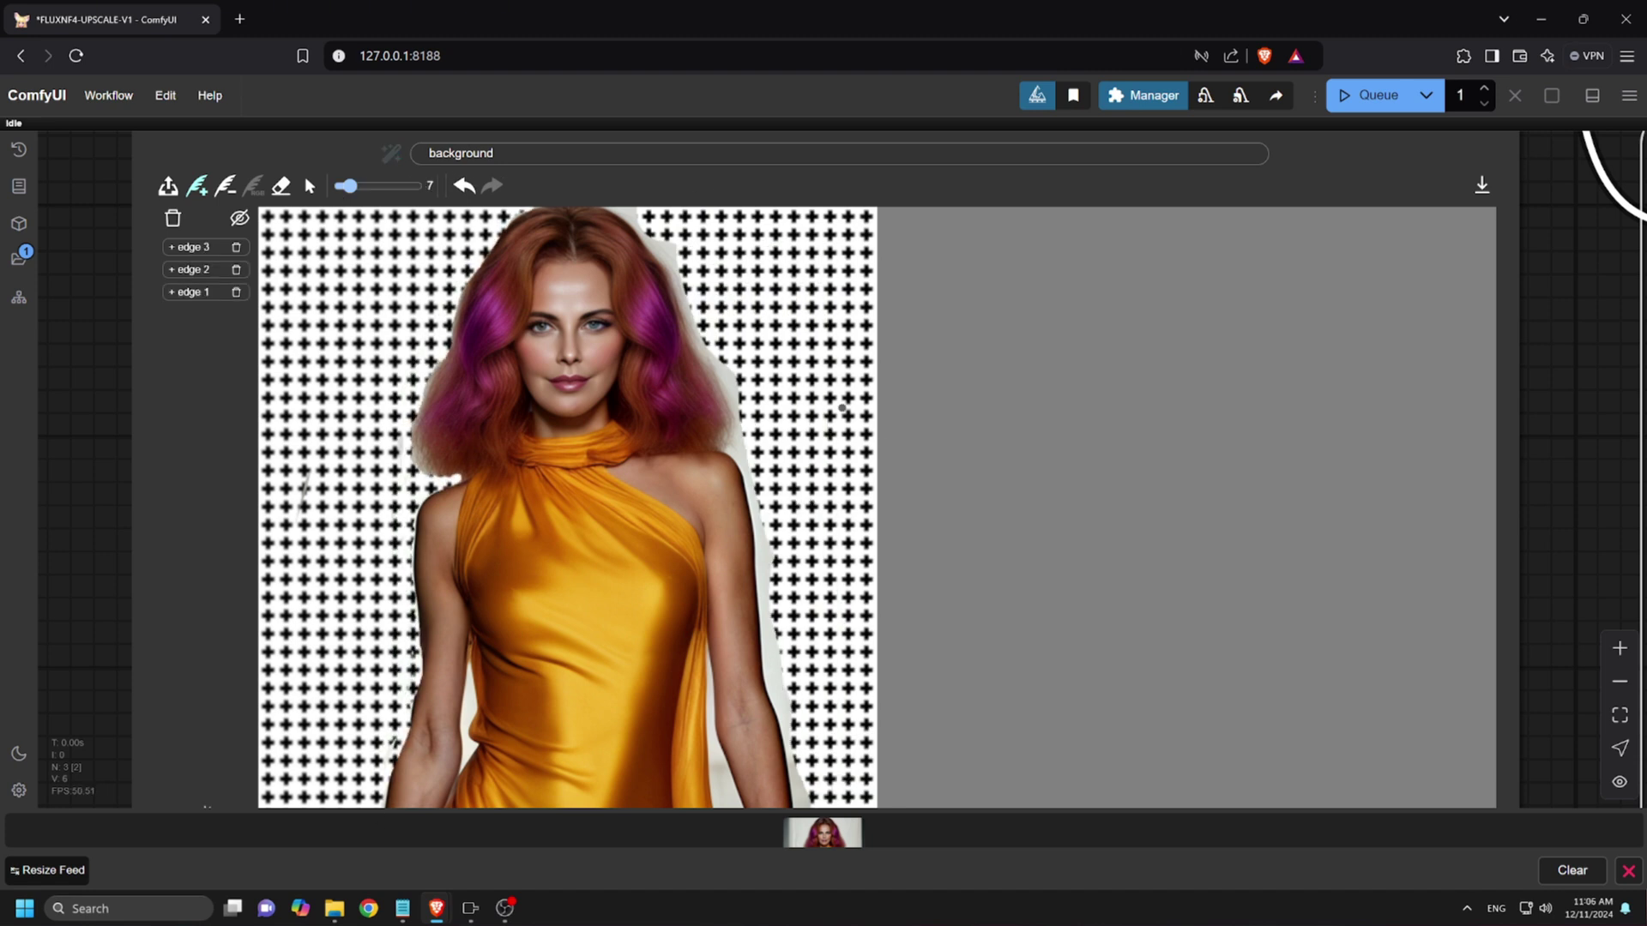
pyautogui.moveTo(634, 216)
pyautogui.mouseDown()
pyautogui.moveTo(759, 455)
pyautogui.moveTo(797, 778)
pyautogui.mouseUp()
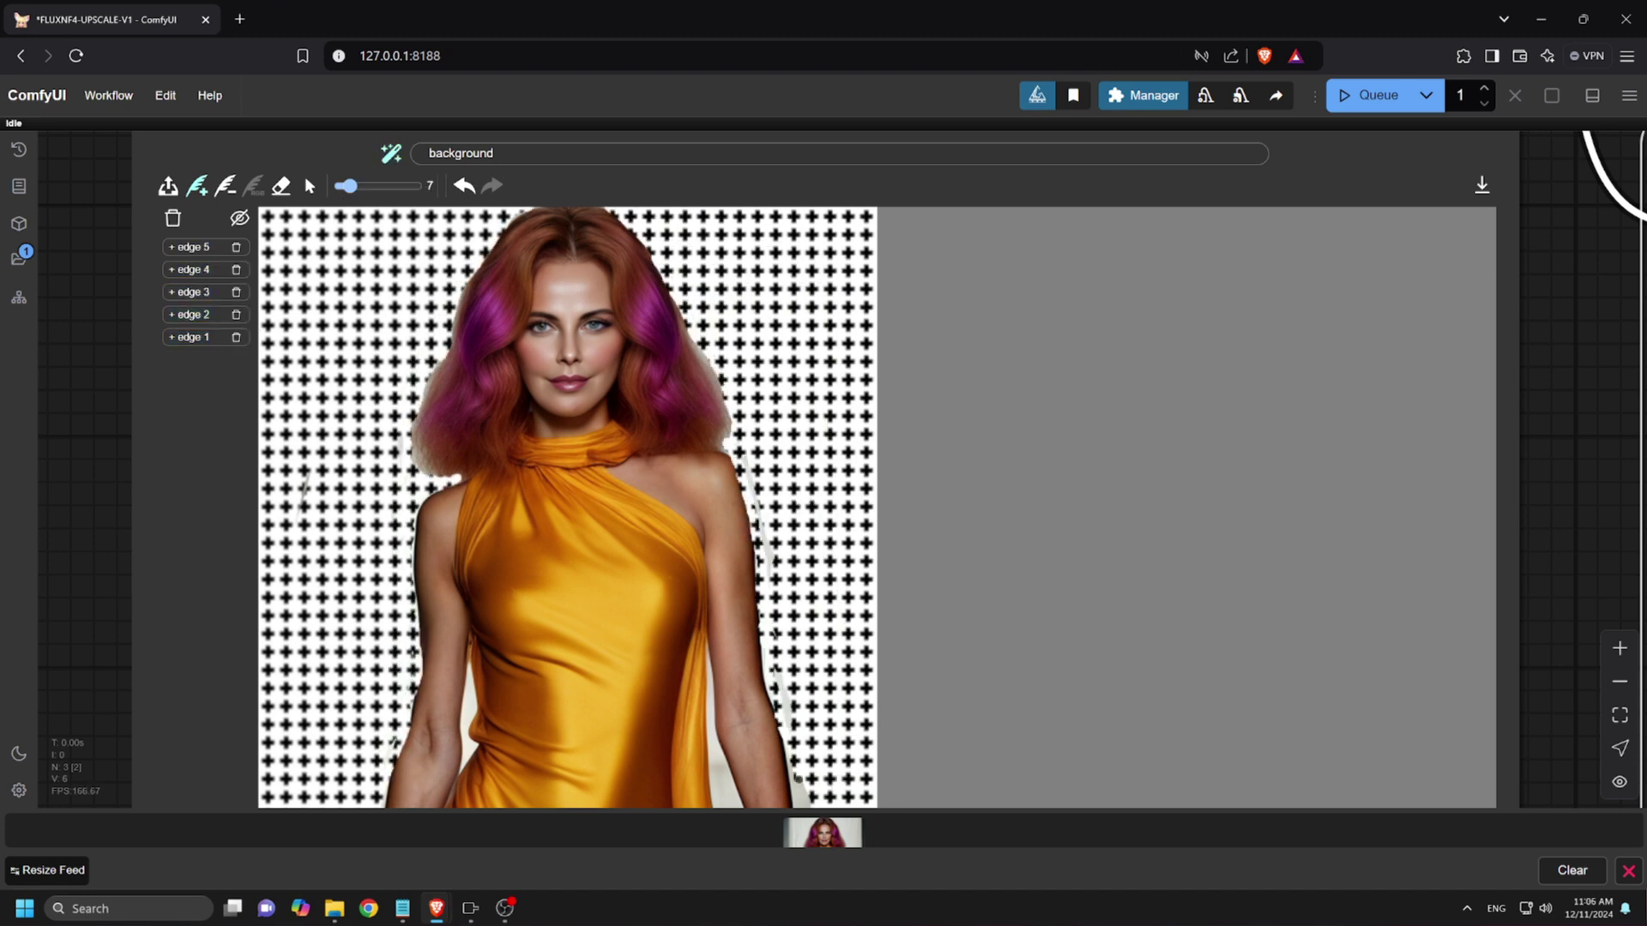
pyautogui.moveTo(669, 287); pyautogui.dragTo(772, 570)
pyautogui.moveTo(751, 647); pyautogui.dragTo(721, 806)
pyautogui.moveTo(747, 772); pyautogui.dragTo(724, 807)
pyautogui.moveTo(720, 707); pyautogui.dragTo(707, 806)
pyautogui.moveTo(480, 627); pyautogui.dragTo(446, 806)
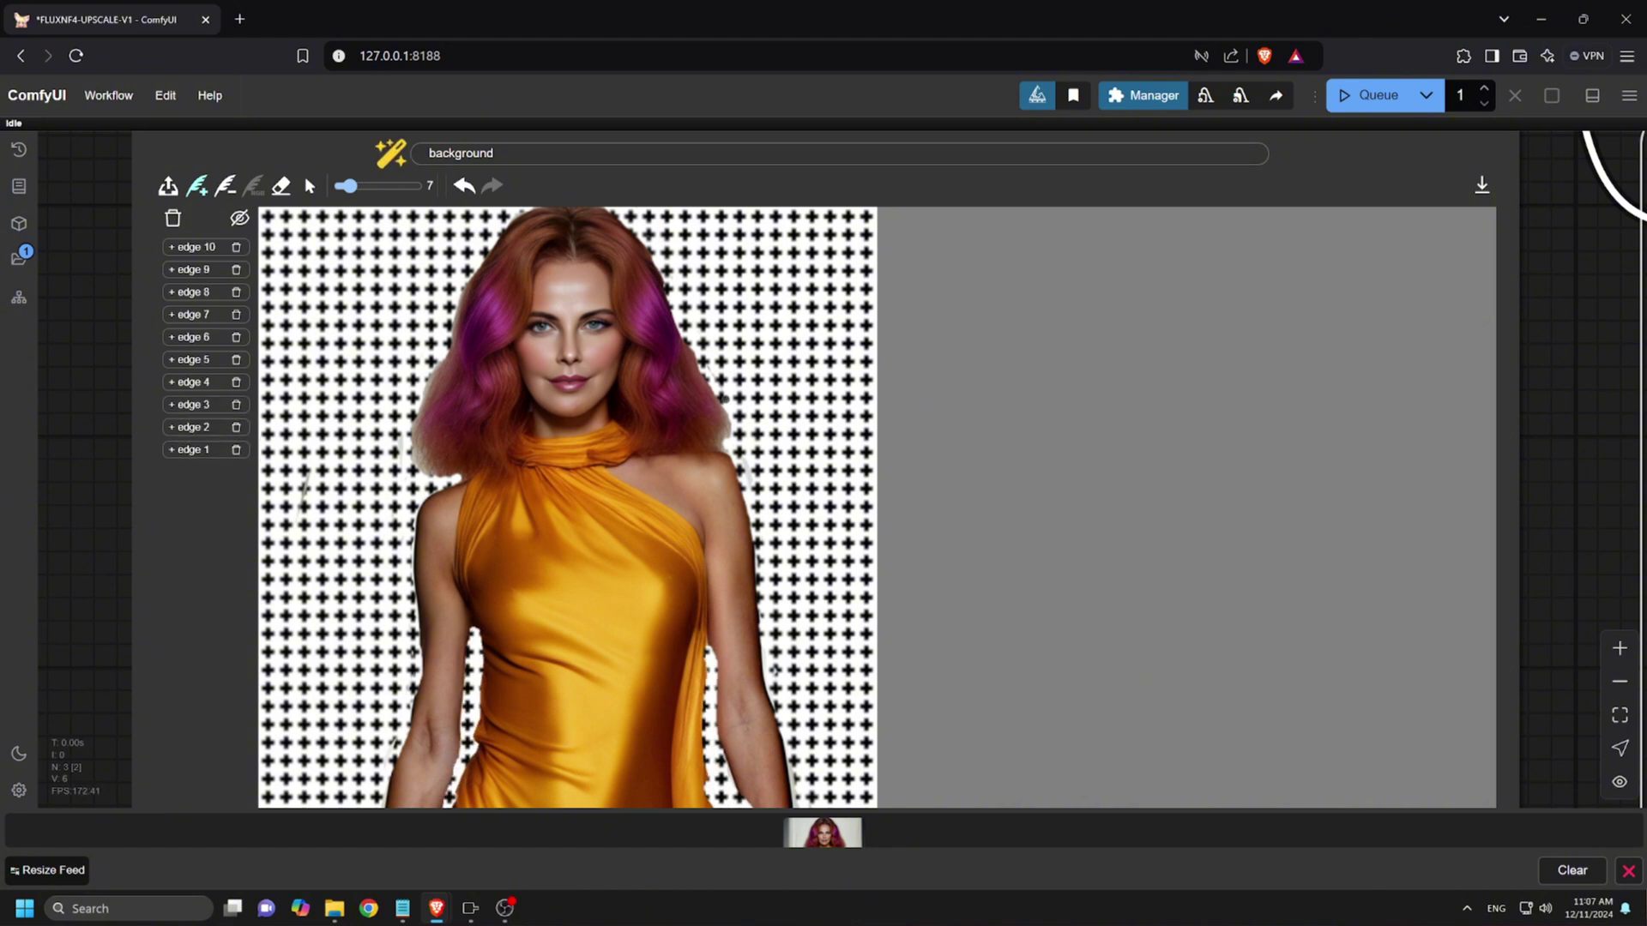
# Step: Generate a new background with the prompt 'night club'
pyautogui.click(428, 151)
pyautogui.write('n ')
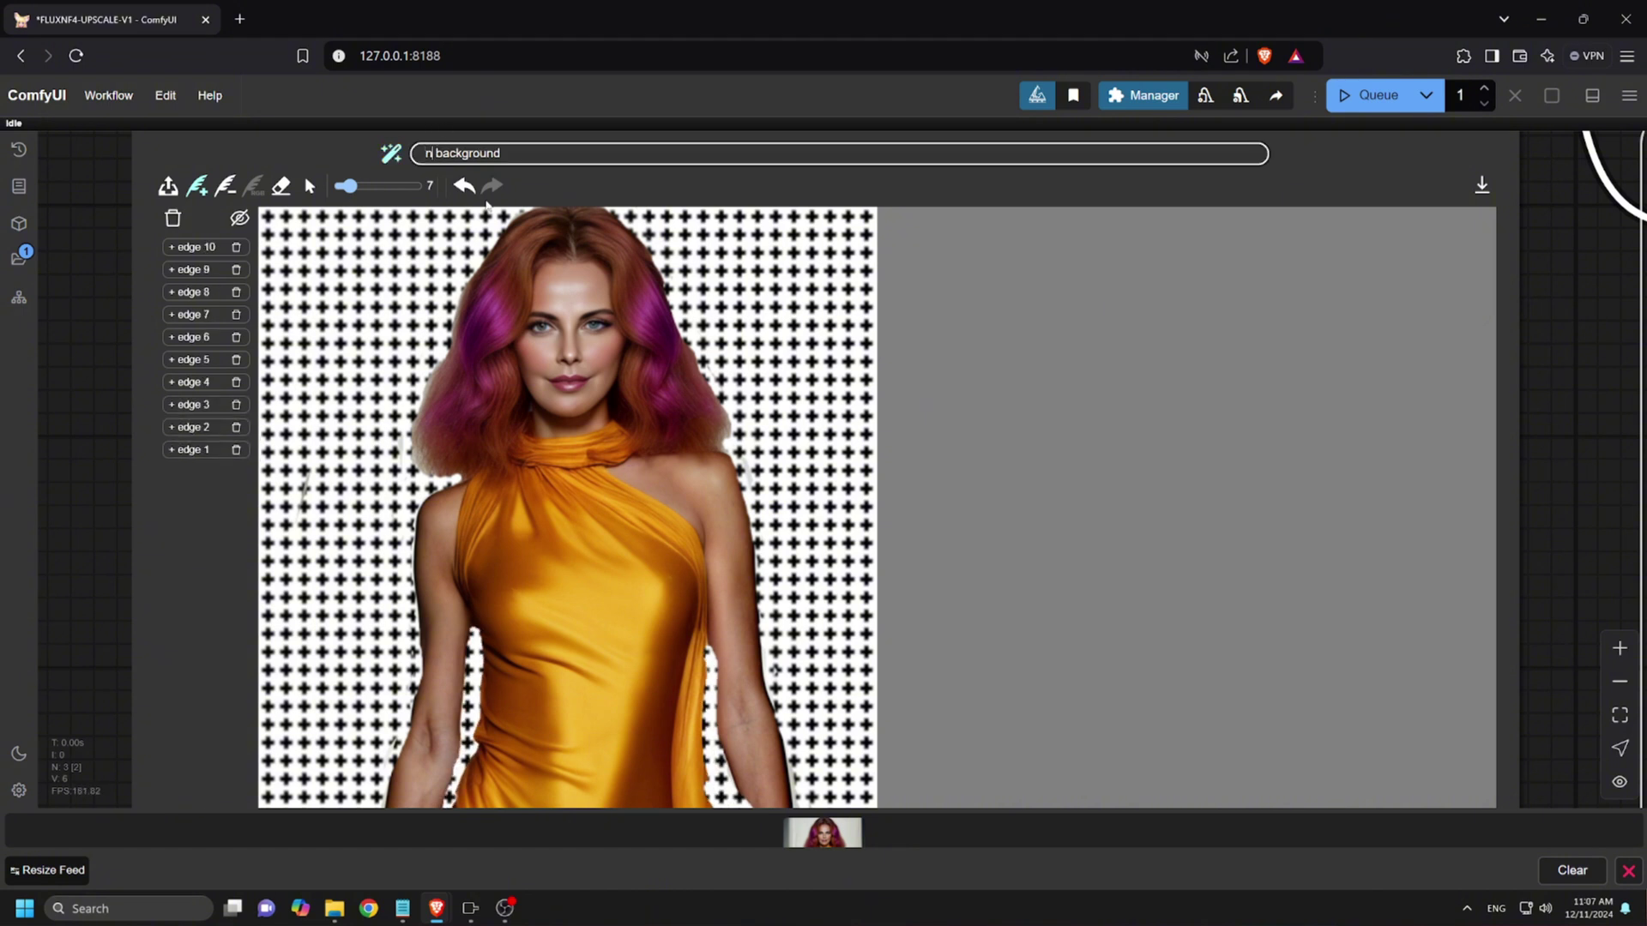
pyautogui.write('ight club')
pyautogui.click(1372, 95)
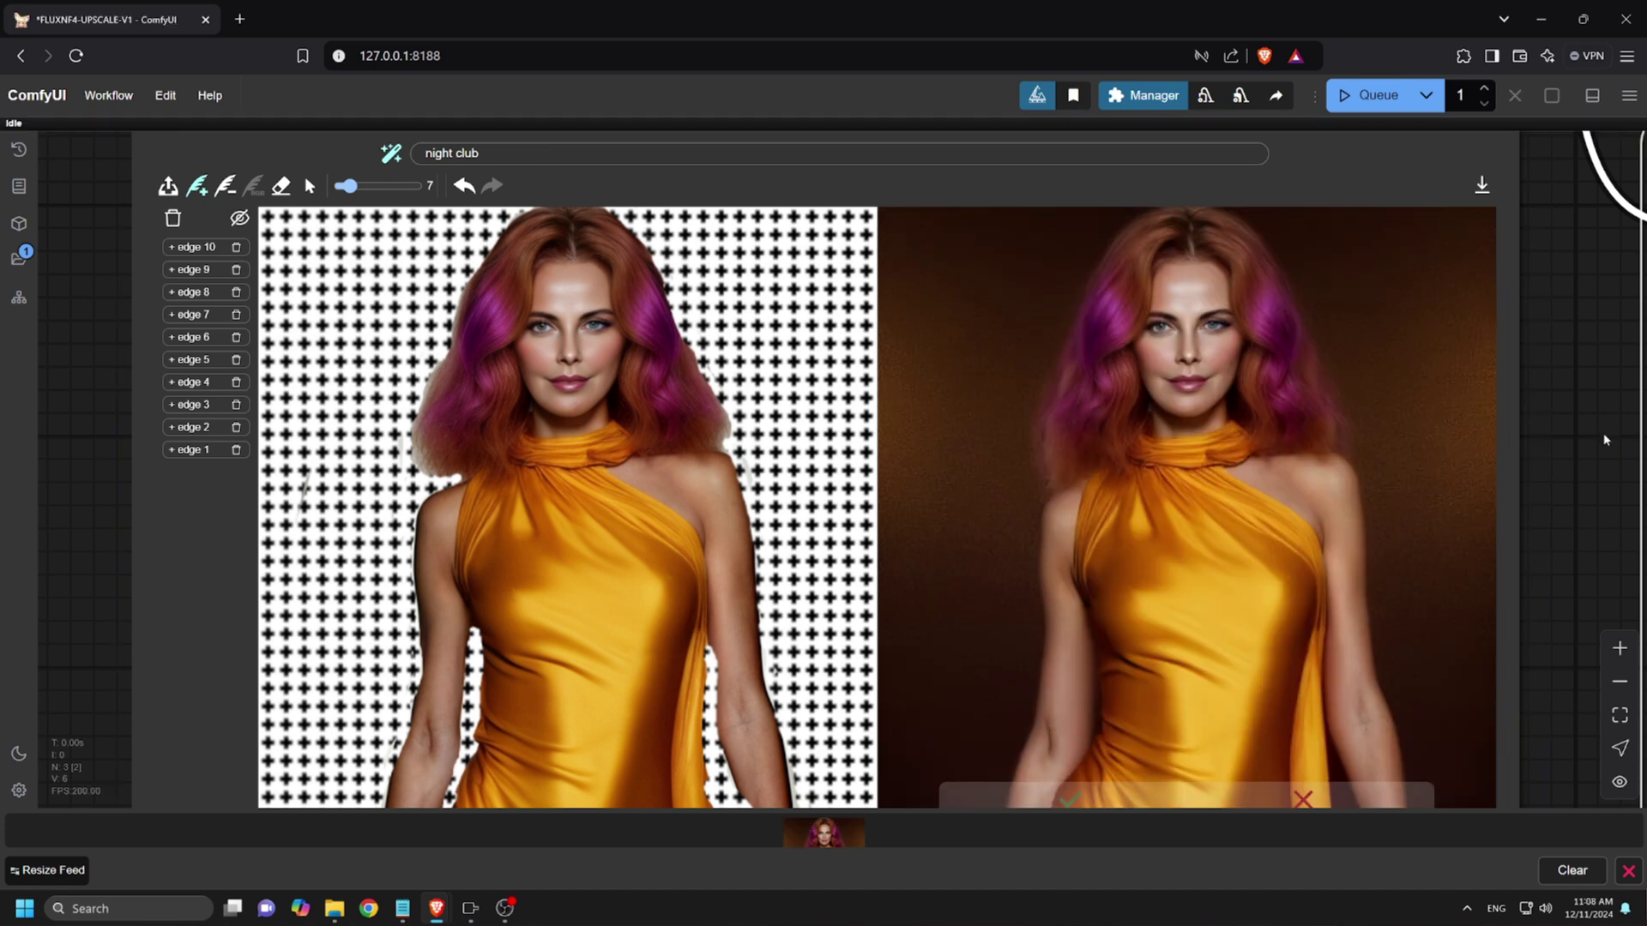
# Step: Change the prompt to 'runway fashion show background', rerun, and accept the result
pyautogui.click(484, 153)
pyautogui.write('background')
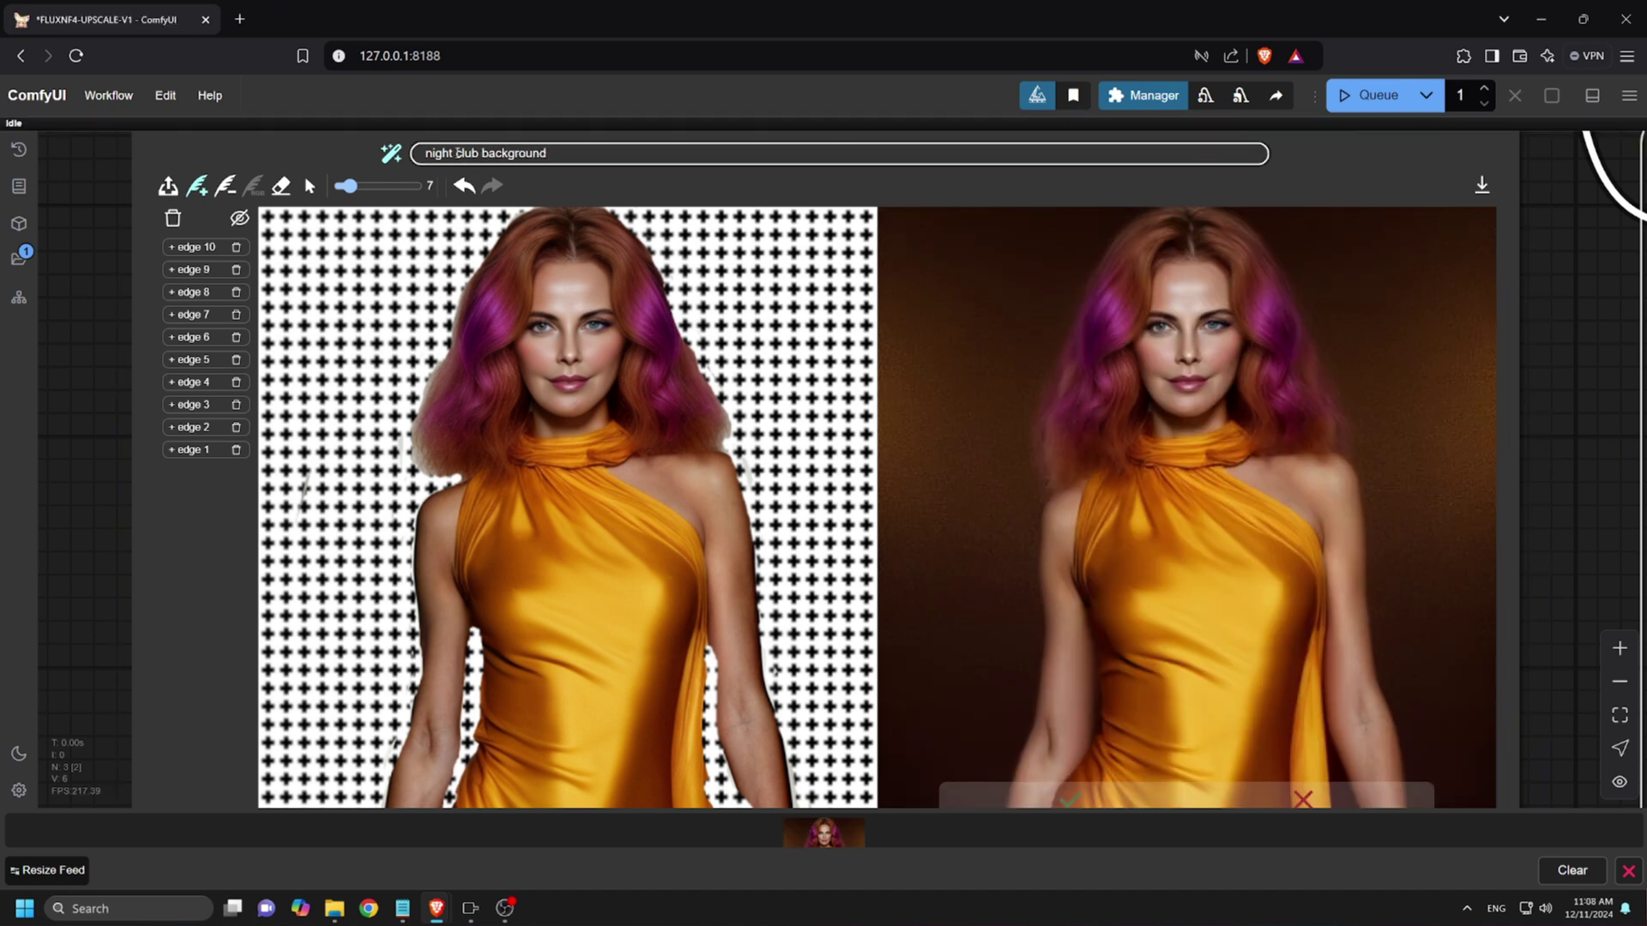
pyautogui.moveTo(424, 152); pyautogui.dragTo(478, 153)
pyautogui.write('runway fashion show')
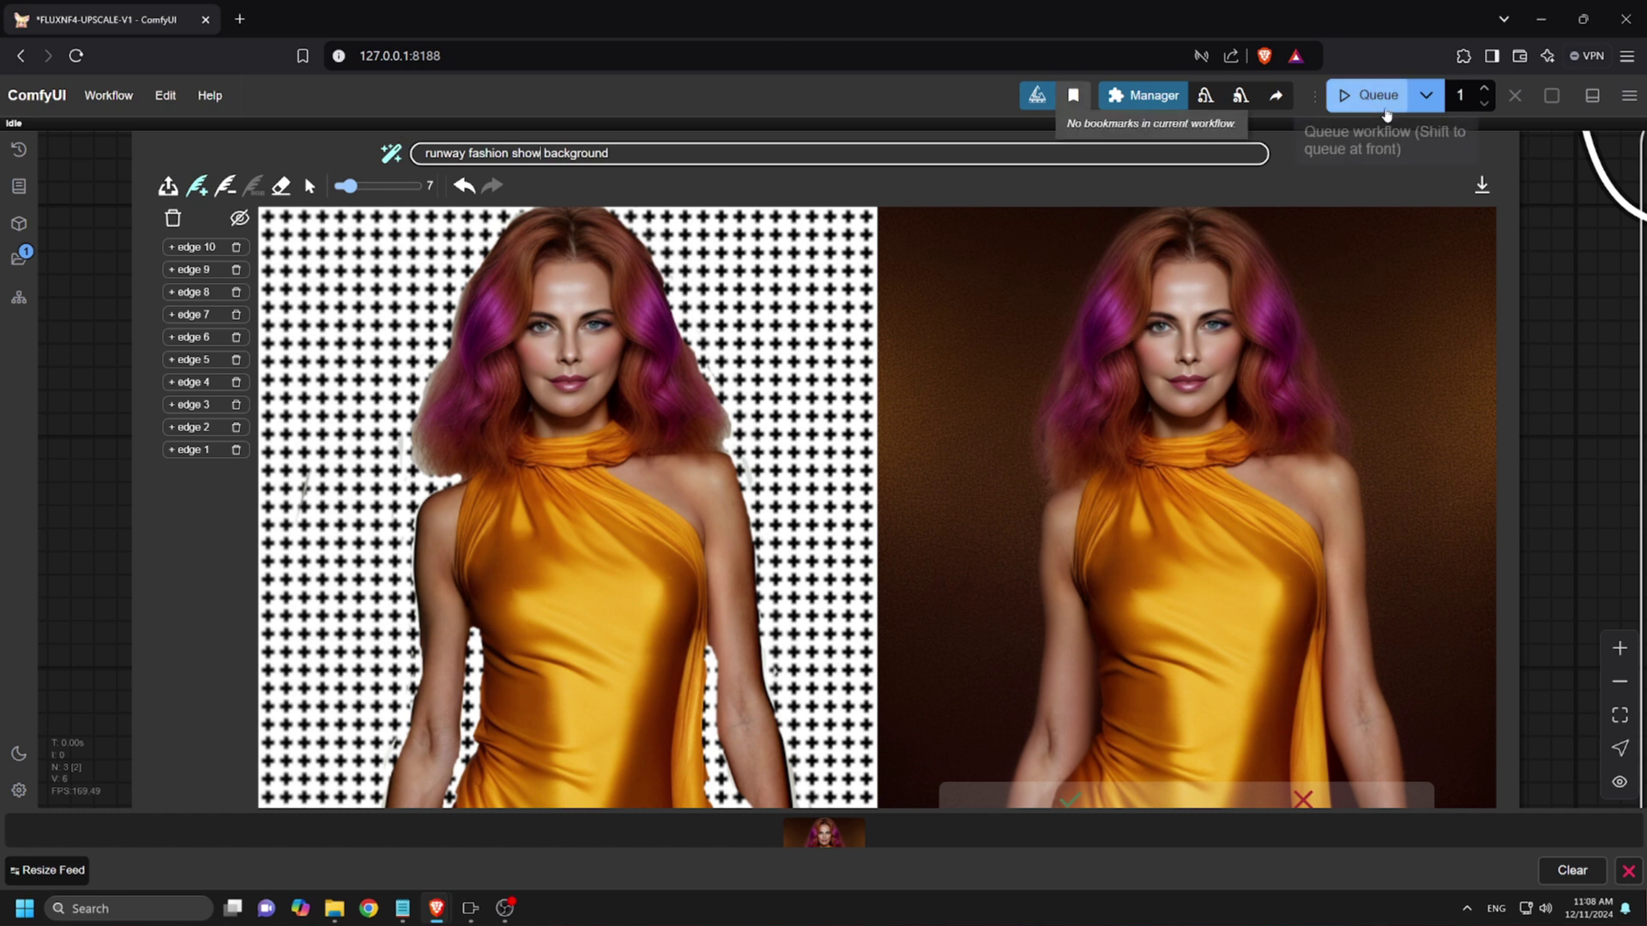
pyautogui.click(1380, 96)
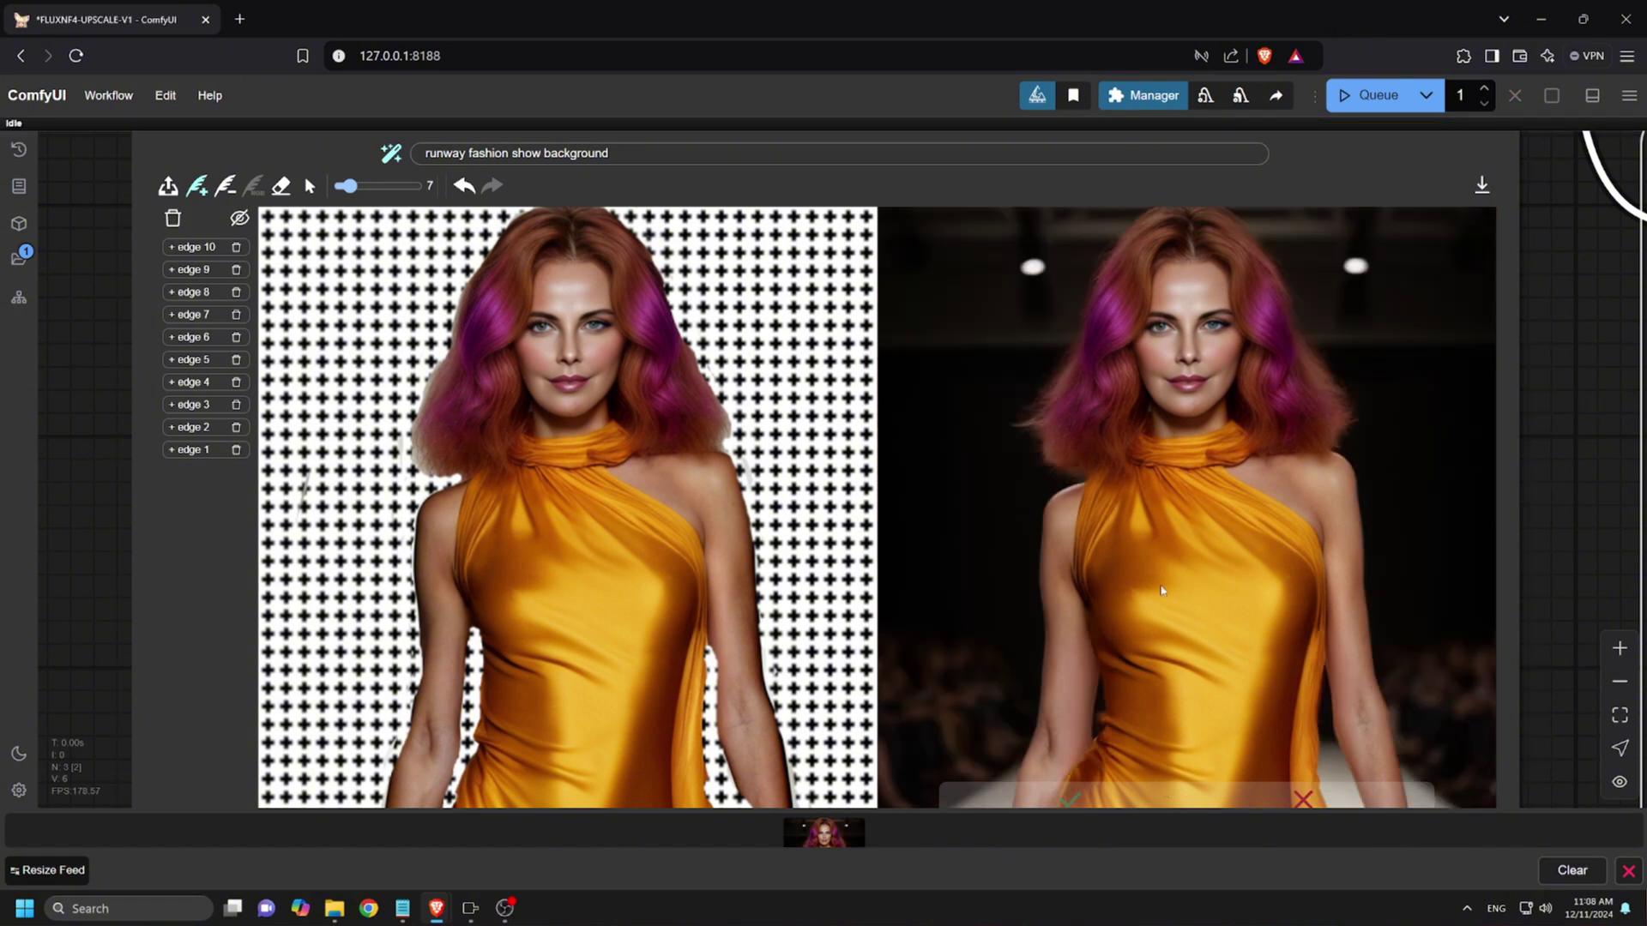
pyautogui.click(1070, 801)
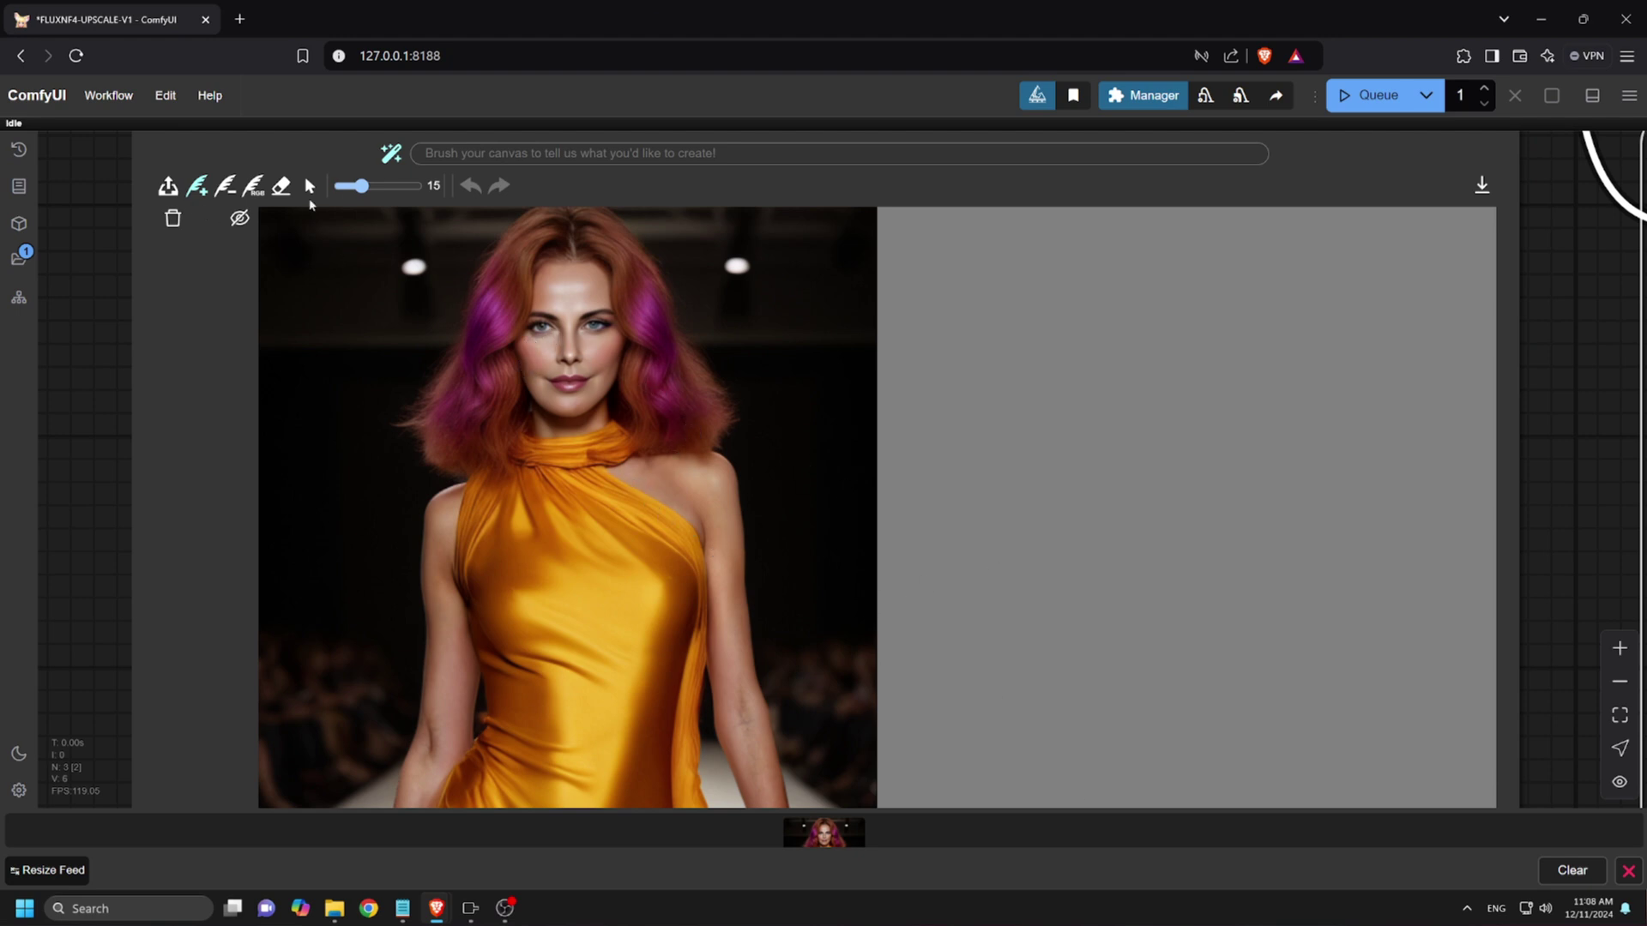
# Step: Mask both eyes with a size-42 brush, run 'Sunglasses', and accept the aviator result
pyautogui.moveTo(362, 185); pyautogui.dragTo(403, 185)
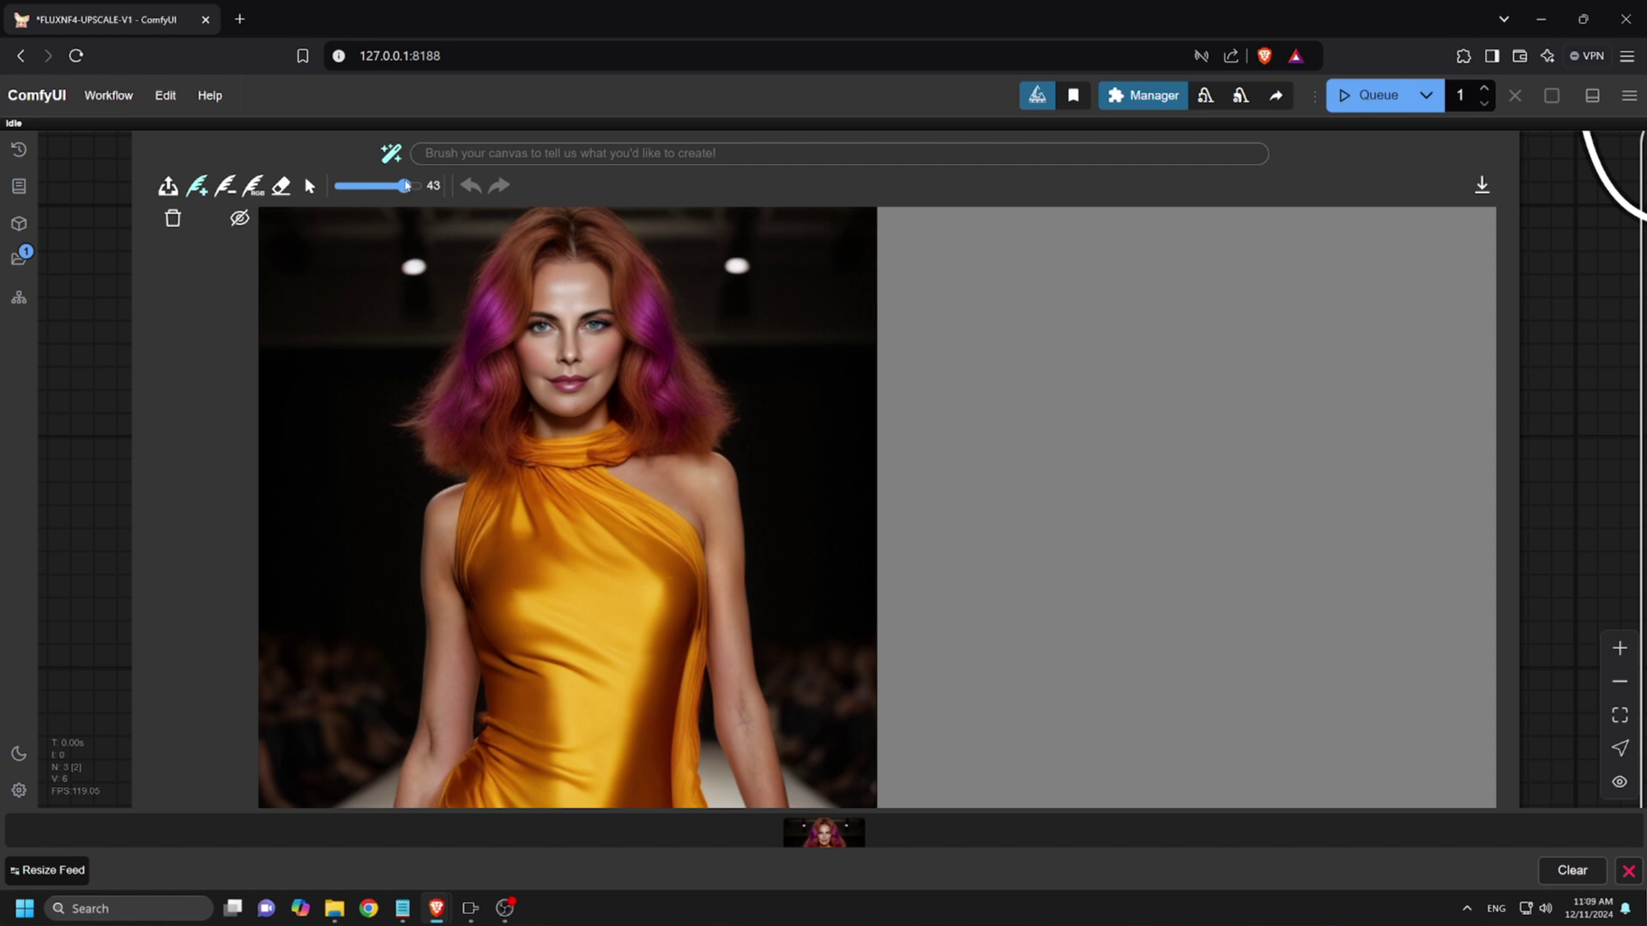
pyautogui.click(541, 329)
pyautogui.click(594, 326)
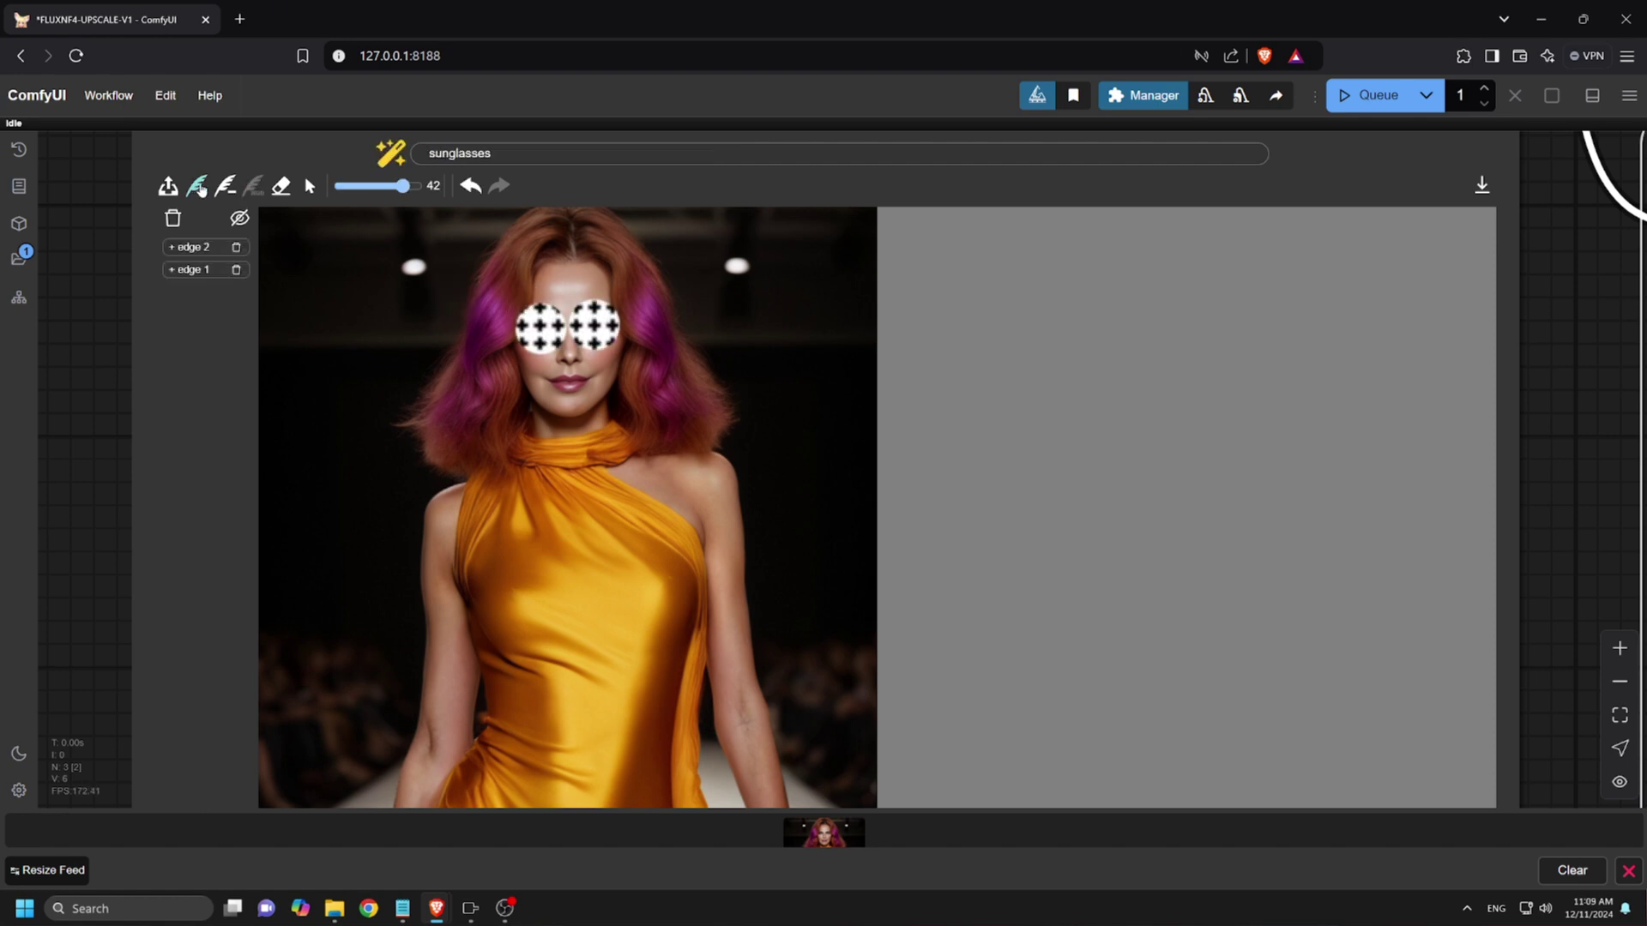
pyautogui.click(345, 185)
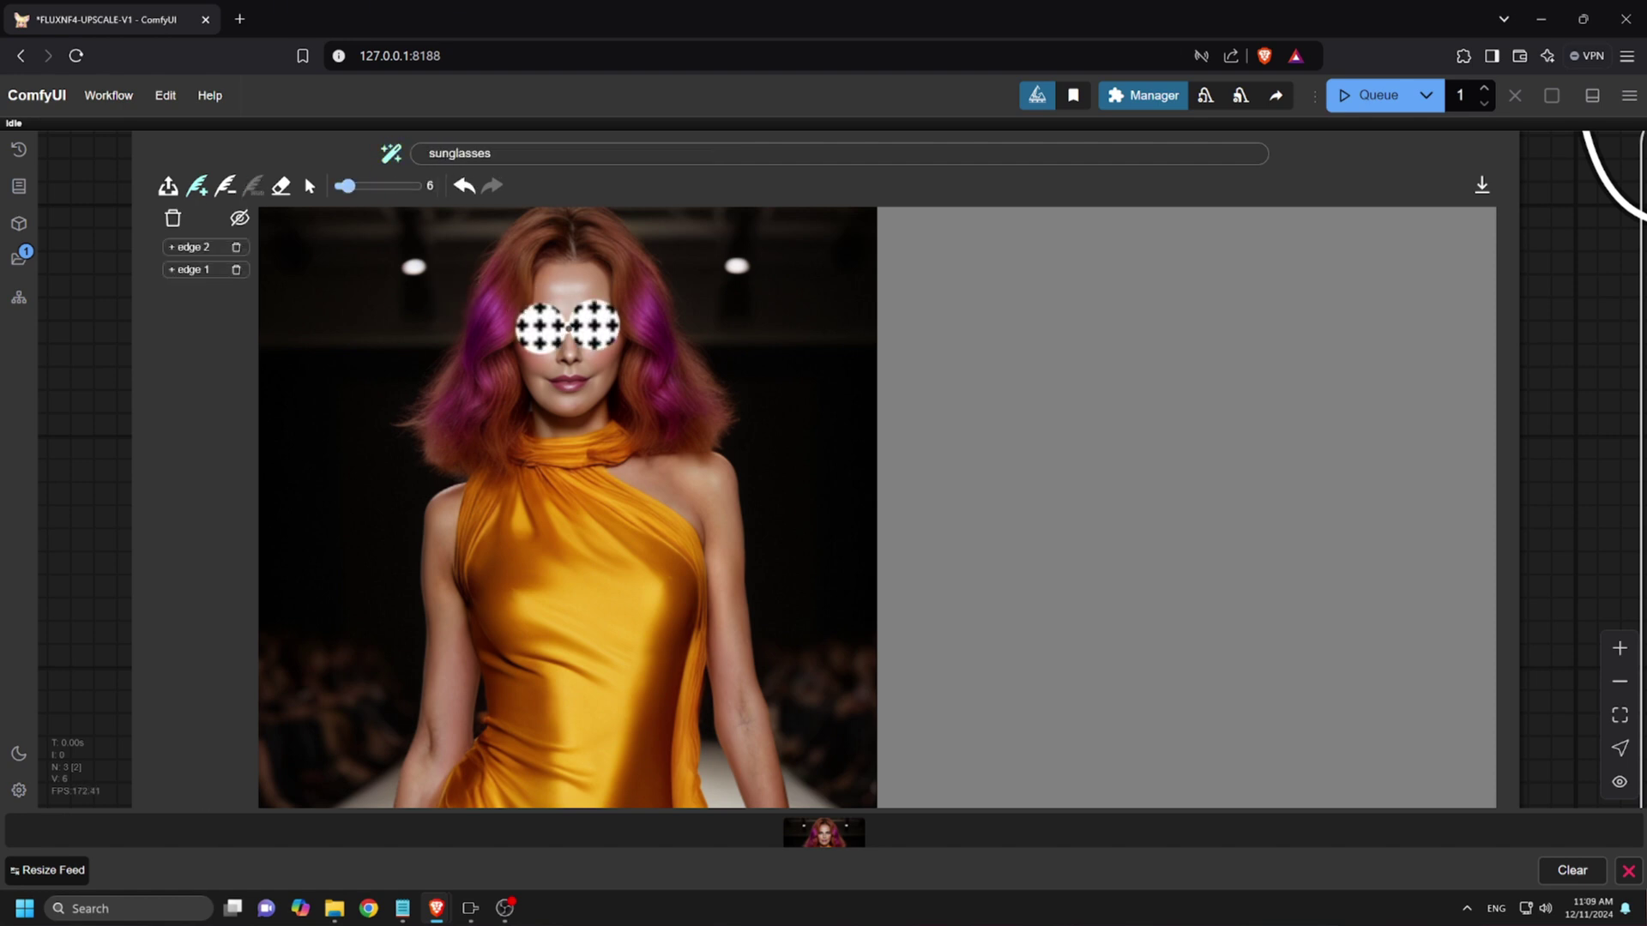
pyautogui.click(1373, 95)
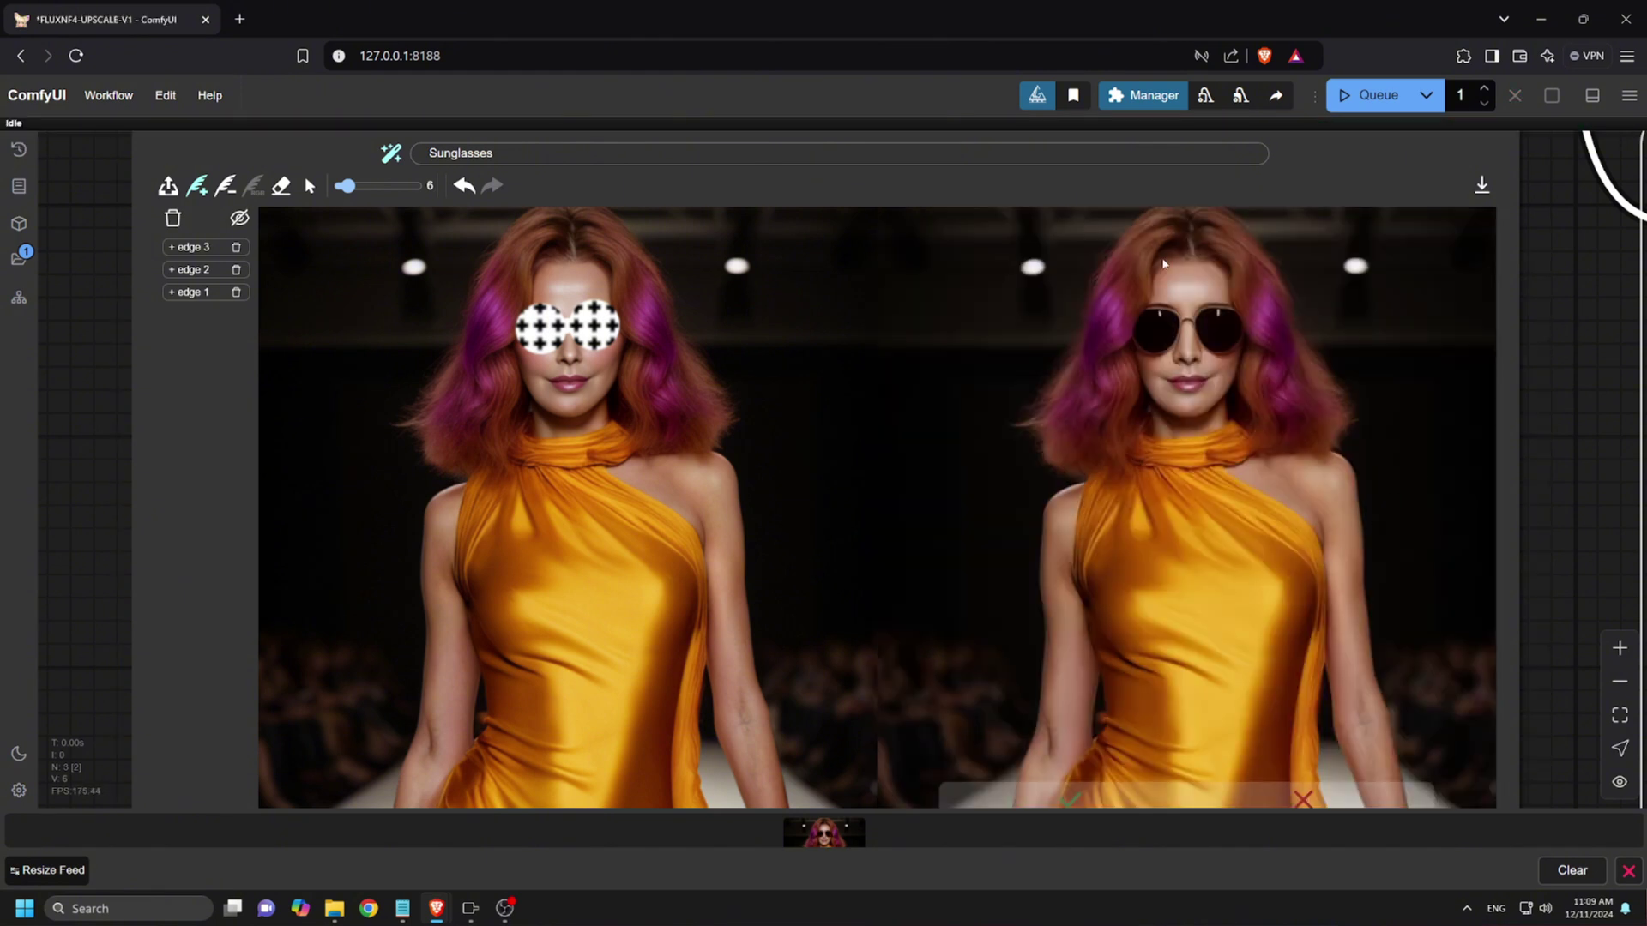
pyautogui.click(1072, 801)
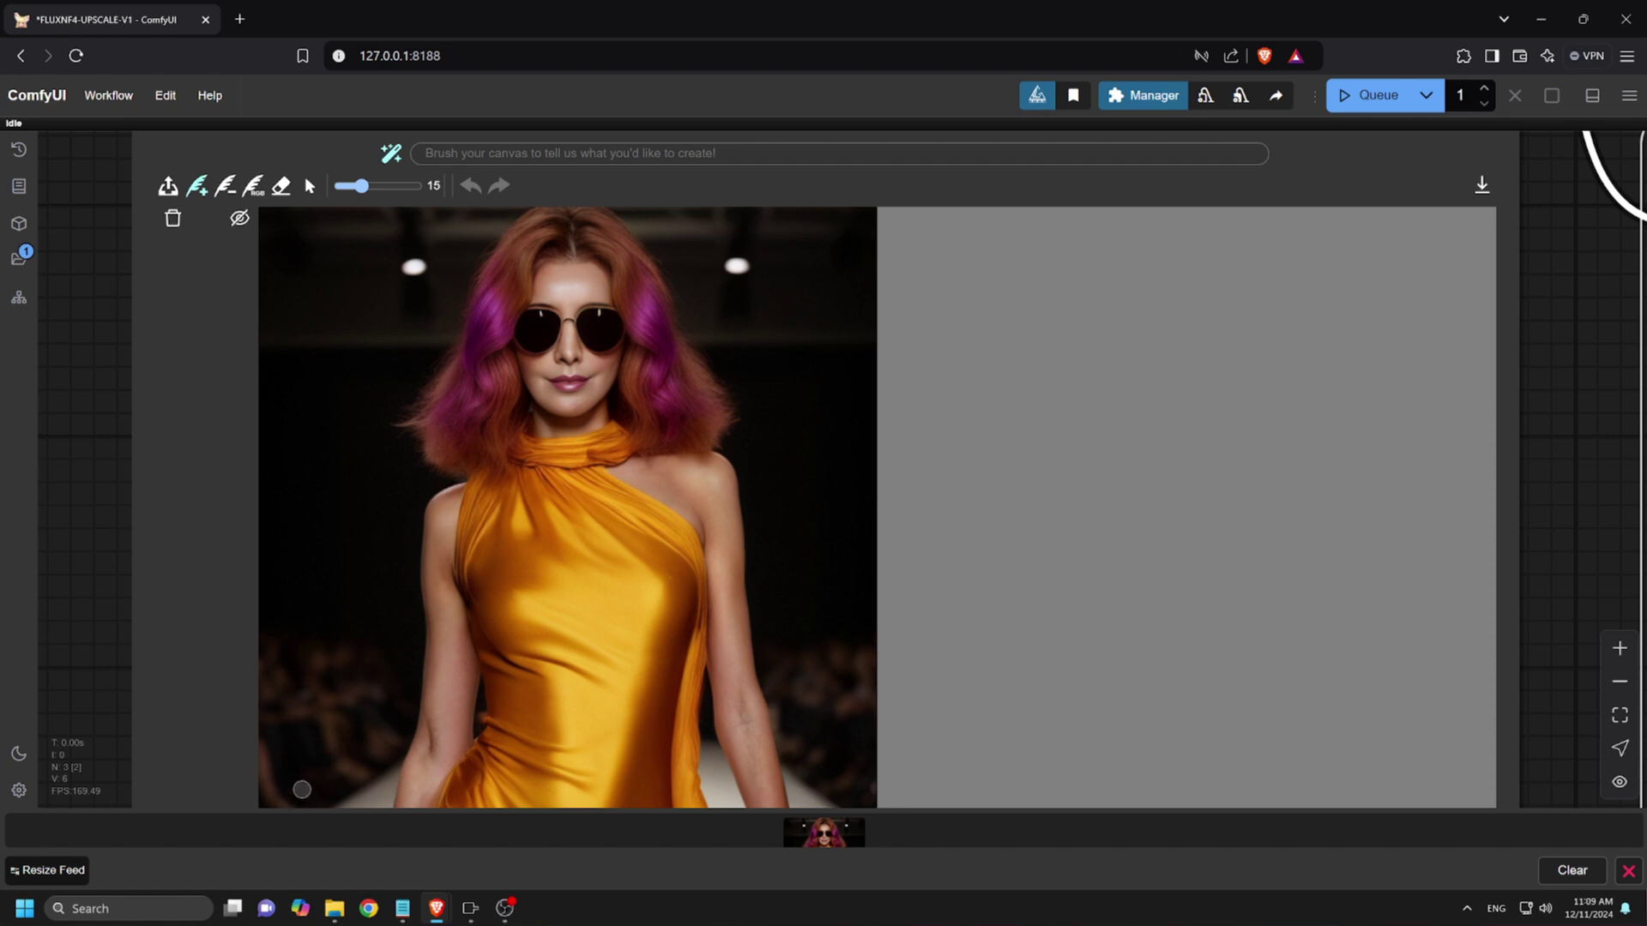
# Step: Zoom out and pan the graph to show the Save Image node's final image
pyautogui.scroll(-6, 1608, 497)
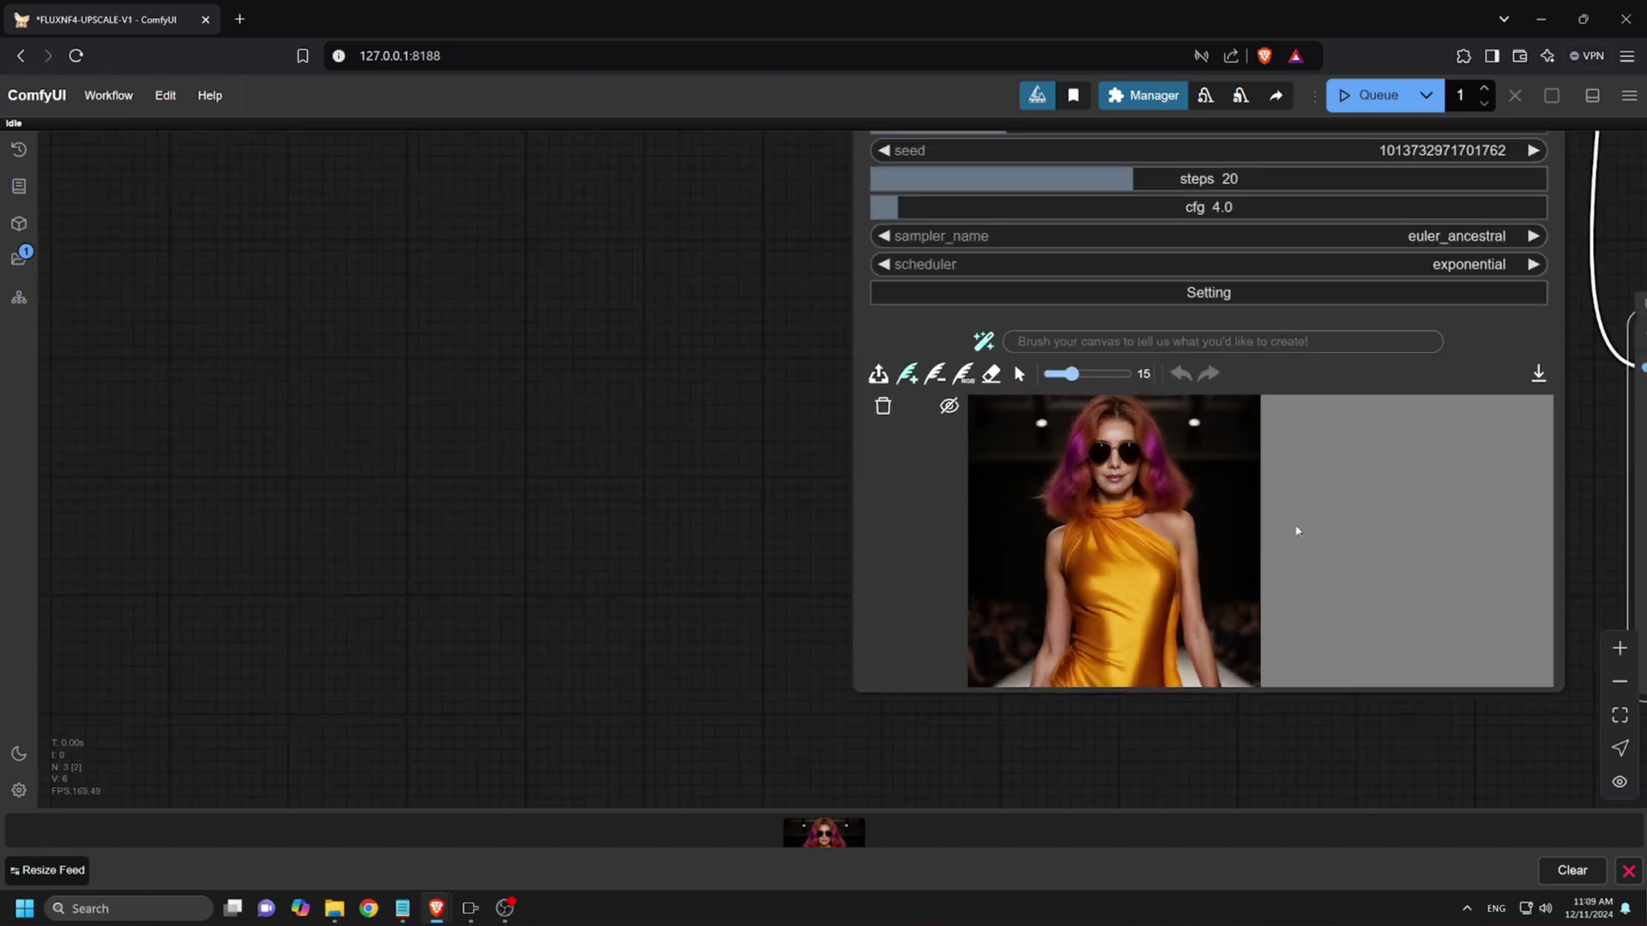
pyautogui.moveTo(808, 489); pyautogui.dragTo(208, 479)
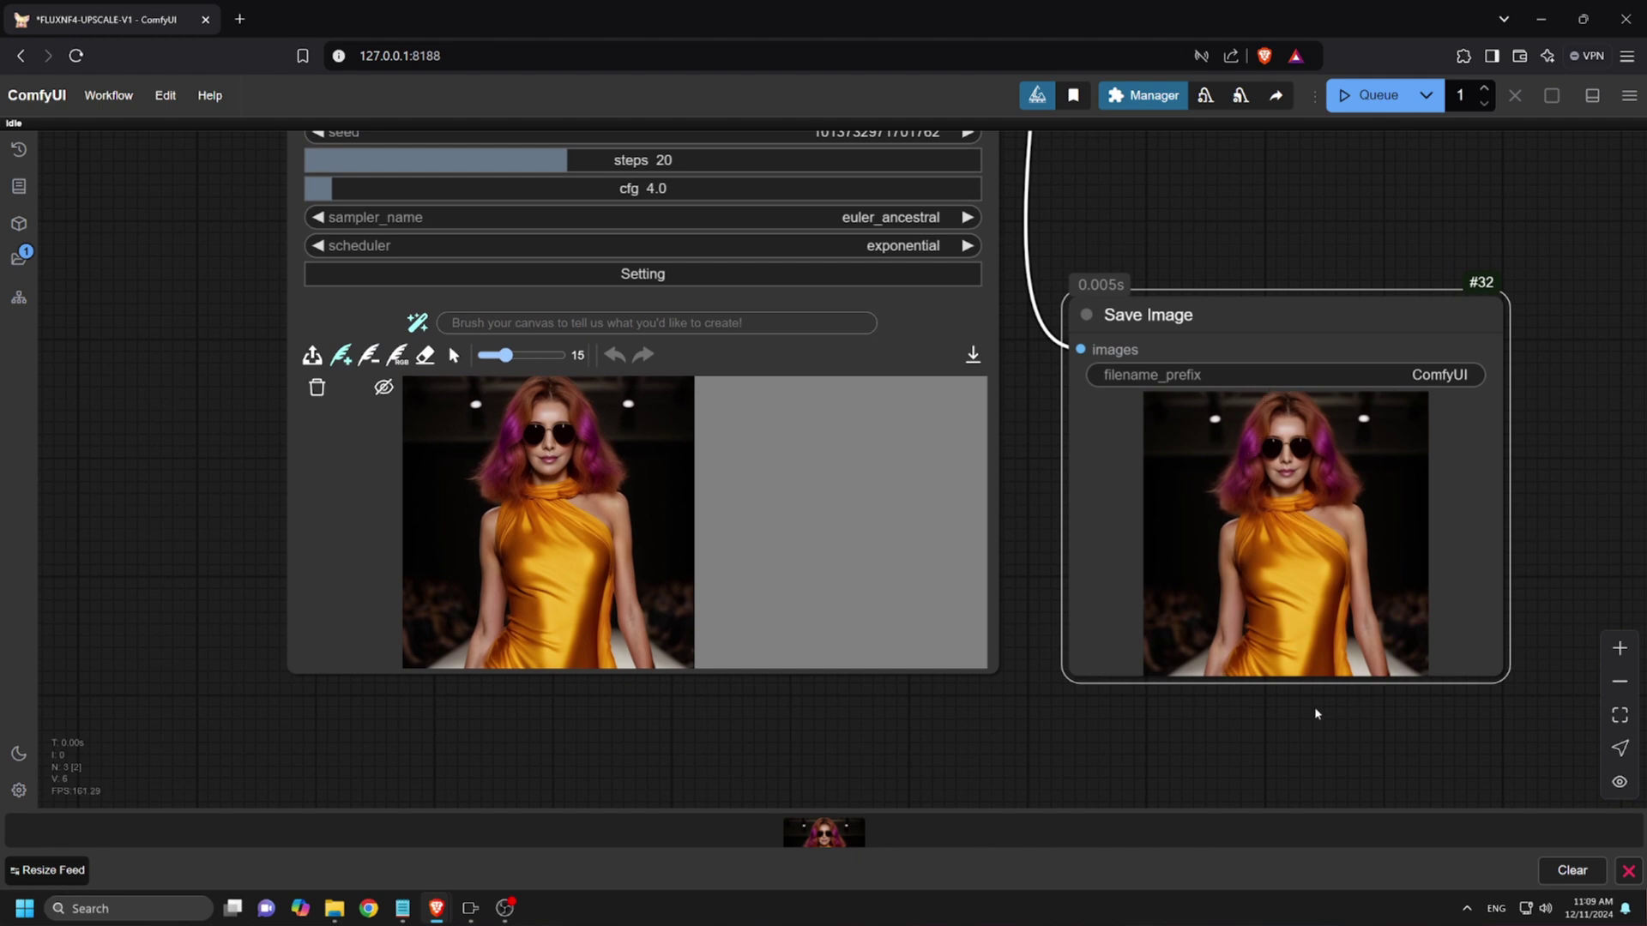
pyautogui.moveTo(1316, 712)
pyautogui.mouseDown()
pyautogui.moveTo(1315, 686)
pyautogui.moveTo(1315, 726)
pyautogui.mouseUp()
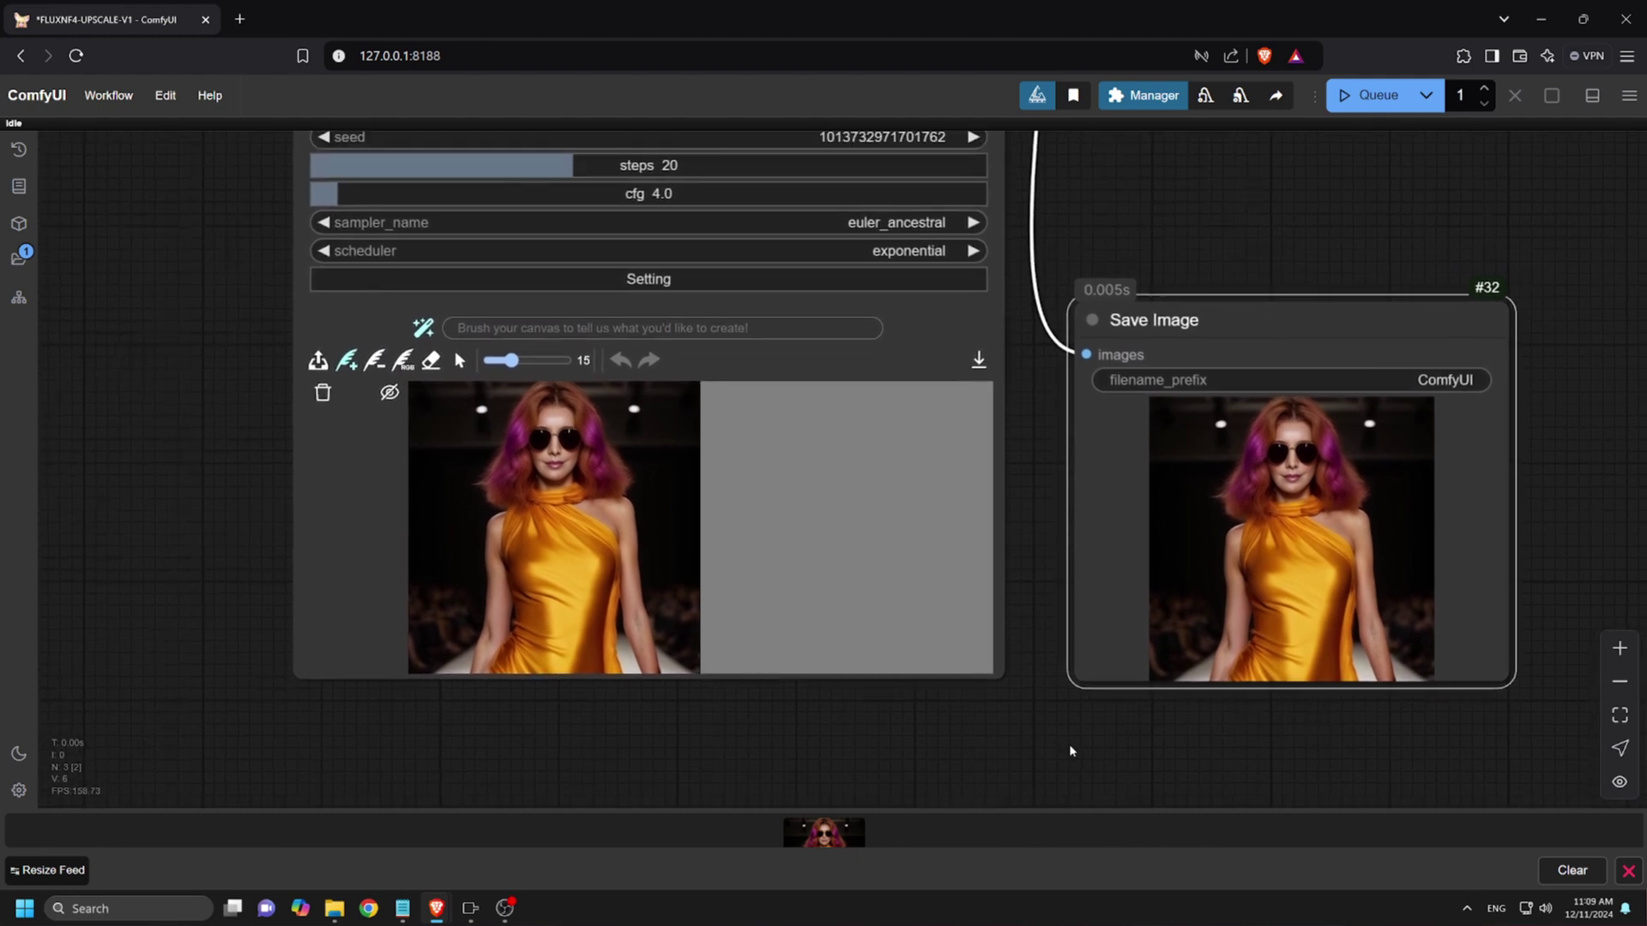